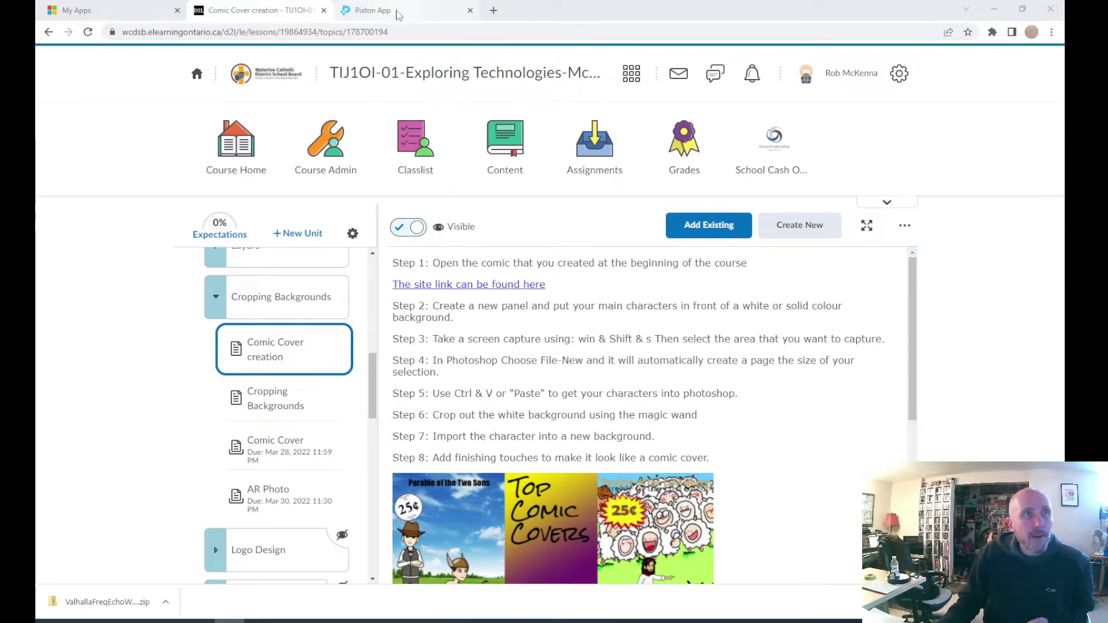
- Switch to the Pixton app, dismiss the Facebook group invitation, and open Test Comic for editing
{"action": "left_click", "coordinate": [397, 12]}
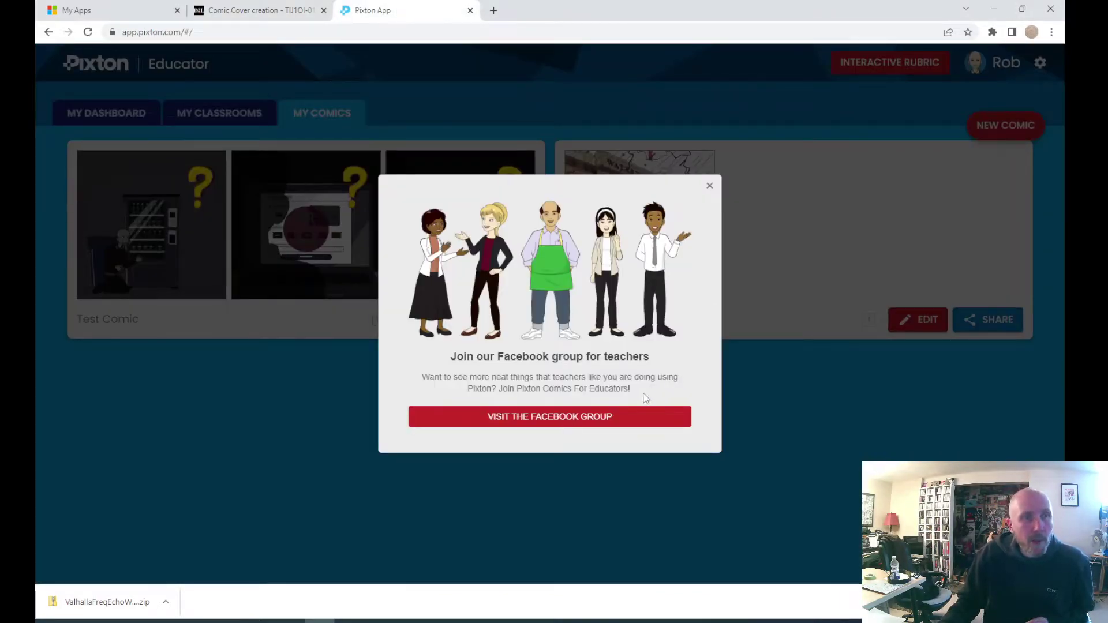
{"action": "left_click", "coordinate": [710, 188]}
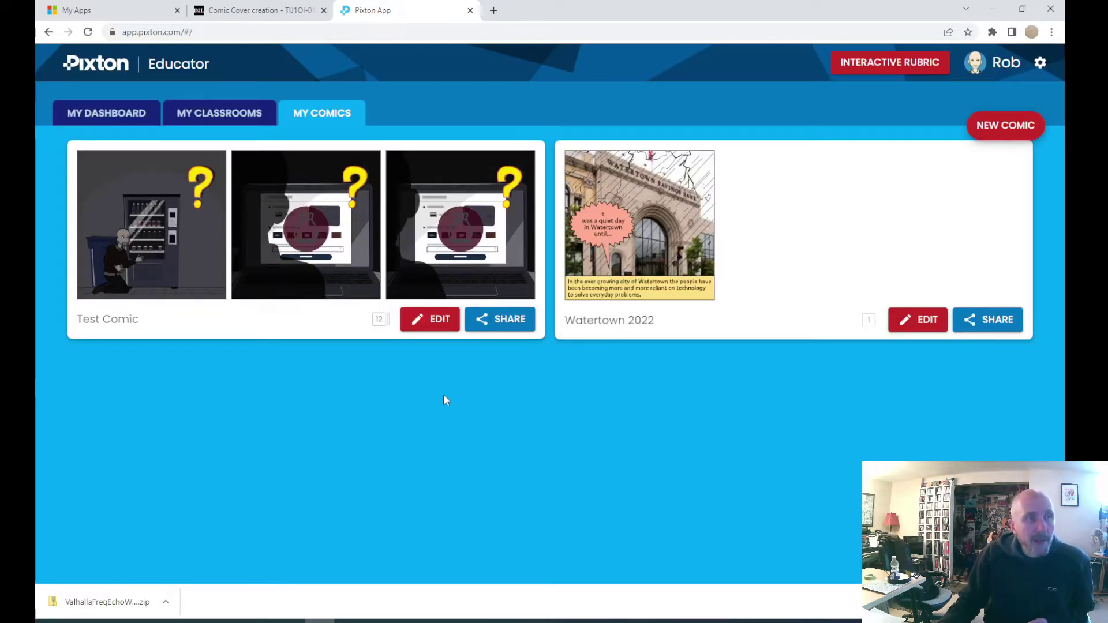
{"action": "left_click", "coordinate": [428, 320]}
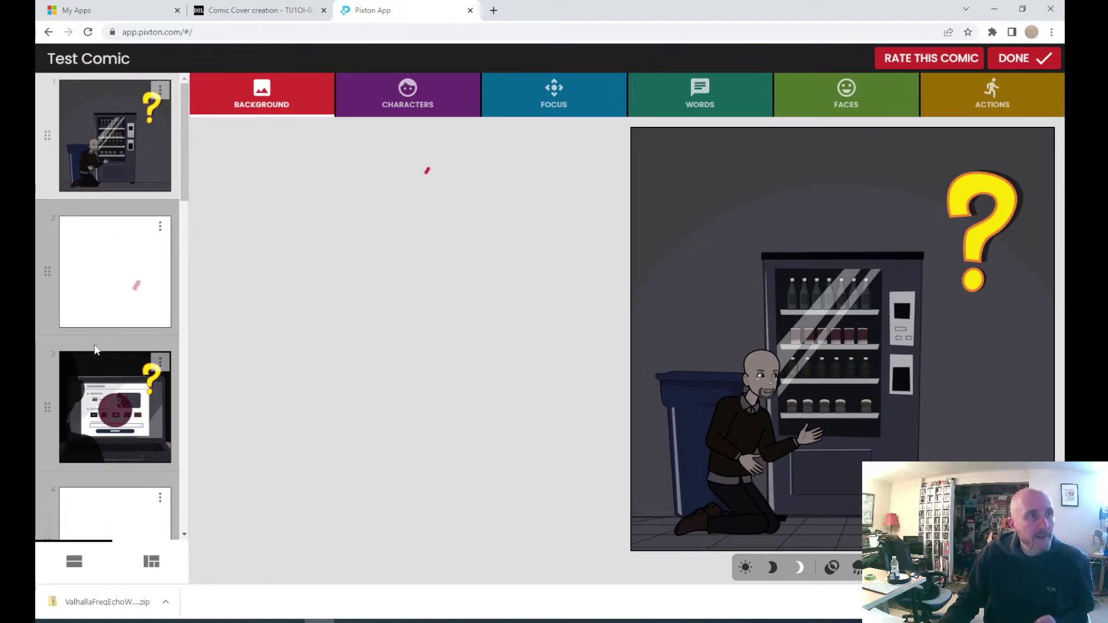
- Browse the comic's panels, viewing panel 10 with the two pirates and panel 6 with the bearded man's close-up
{"action": "scroll", "coordinate": [127, 286], "scroll_direction": "down", "scroll_amount": 15}
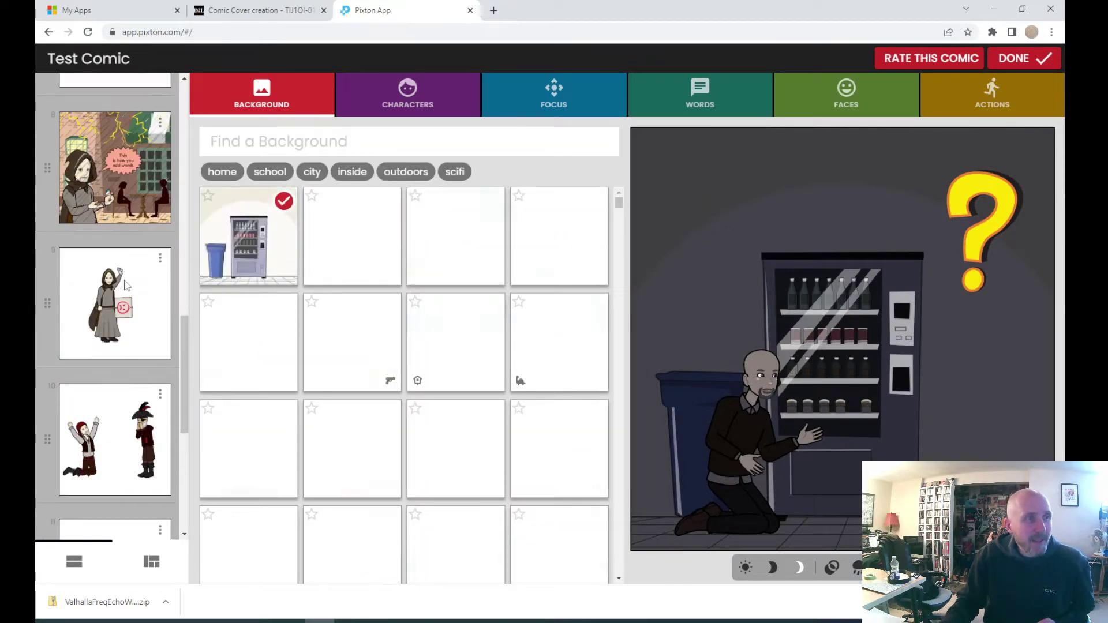
{"action": "scroll", "coordinate": [131, 322], "scroll_direction": "down", "scroll_amount": 6}
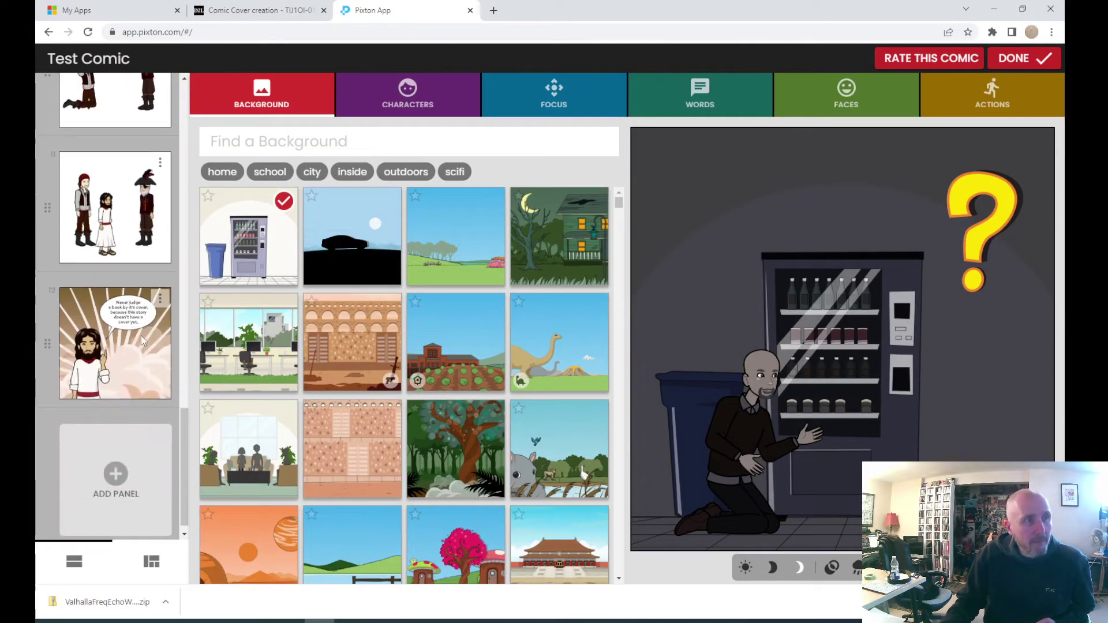
{"action": "scroll", "coordinate": [143, 339], "scroll_direction": "up", "scroll_amount": 4}
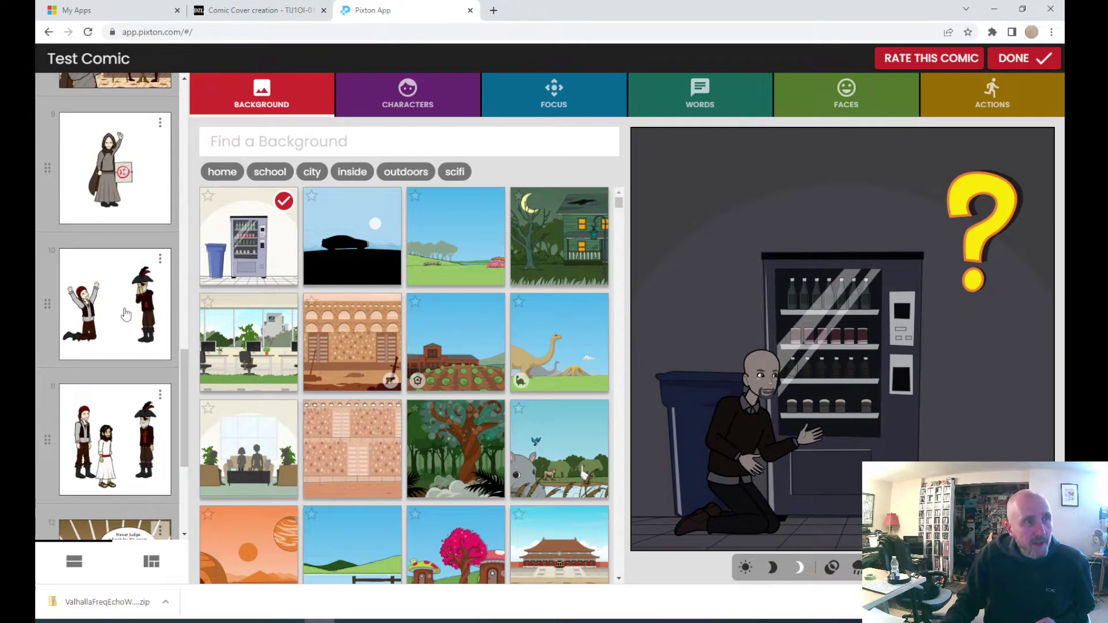
{"action": "left_click", "coordinate": [126, 313]}
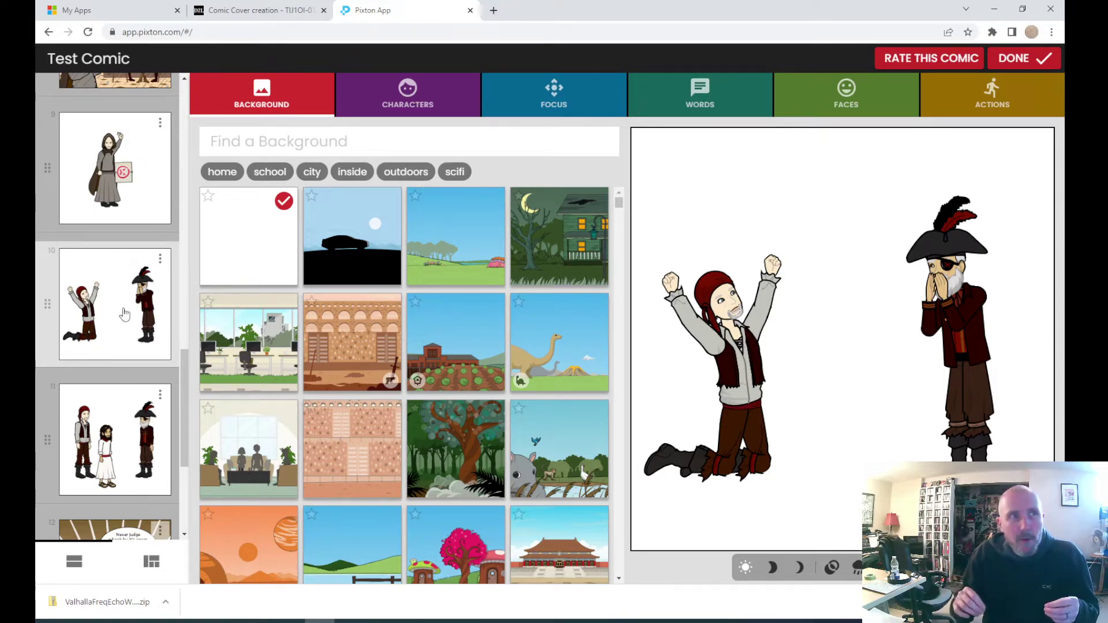
{"action": "scroll", "coordinate": [124, 313], "scroll_direction": "up", "scroll_amount": 8}
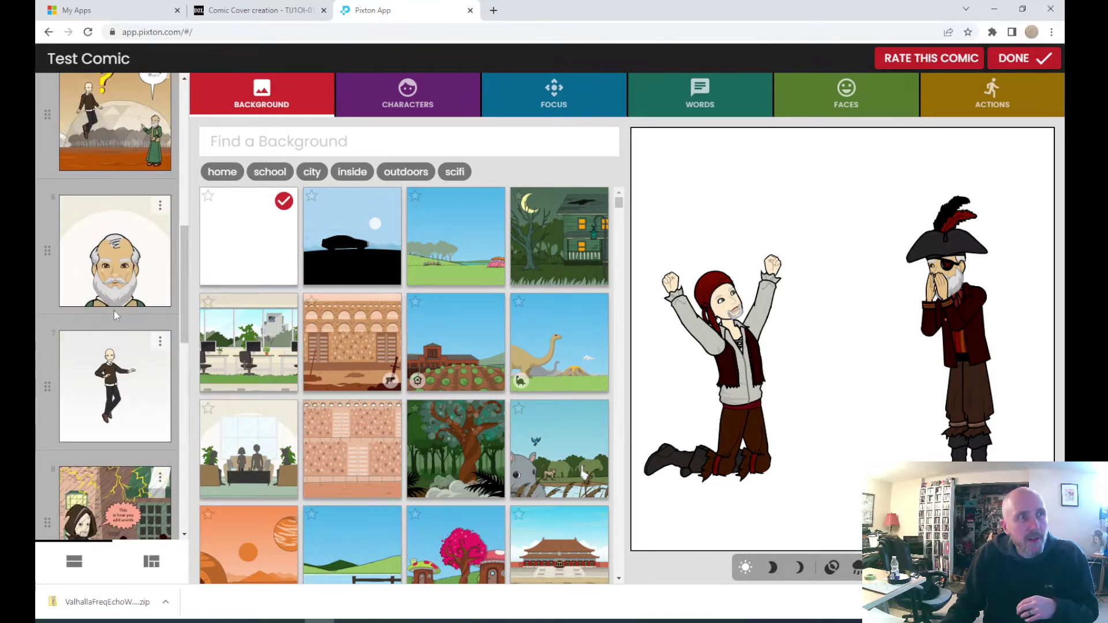
{"action": "left_click", "coordinate": [114, 237]}
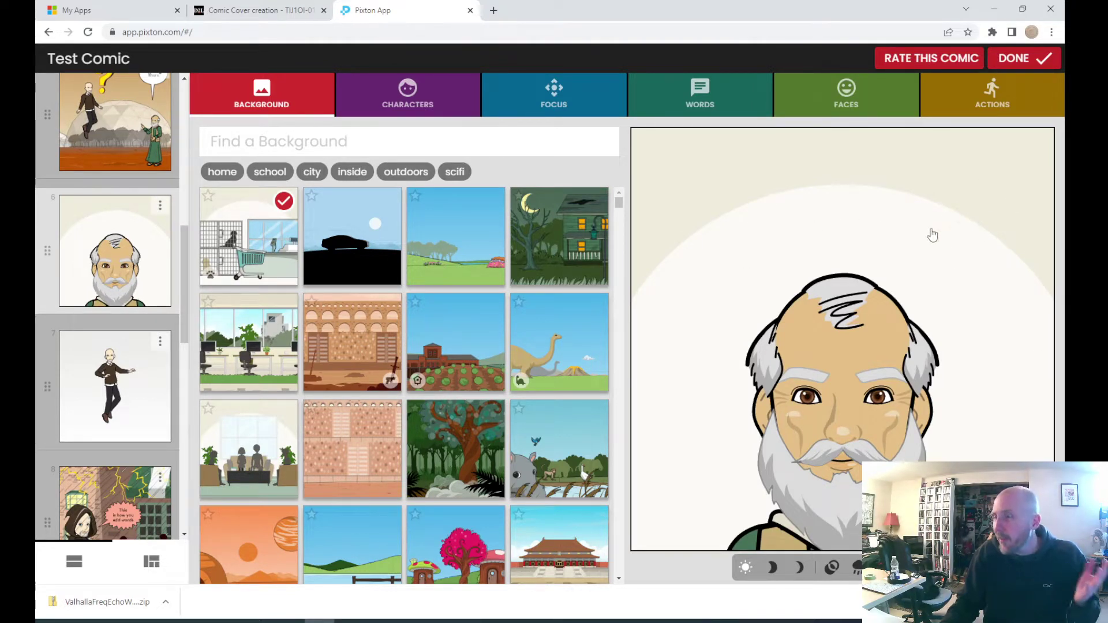
- Remove the yellow question mark effect from panel 5, the scene with the dome background
{"action": "scroll", "coordinate": [138, 274], "scroll_direction": "up", "scroll_amount": 10}
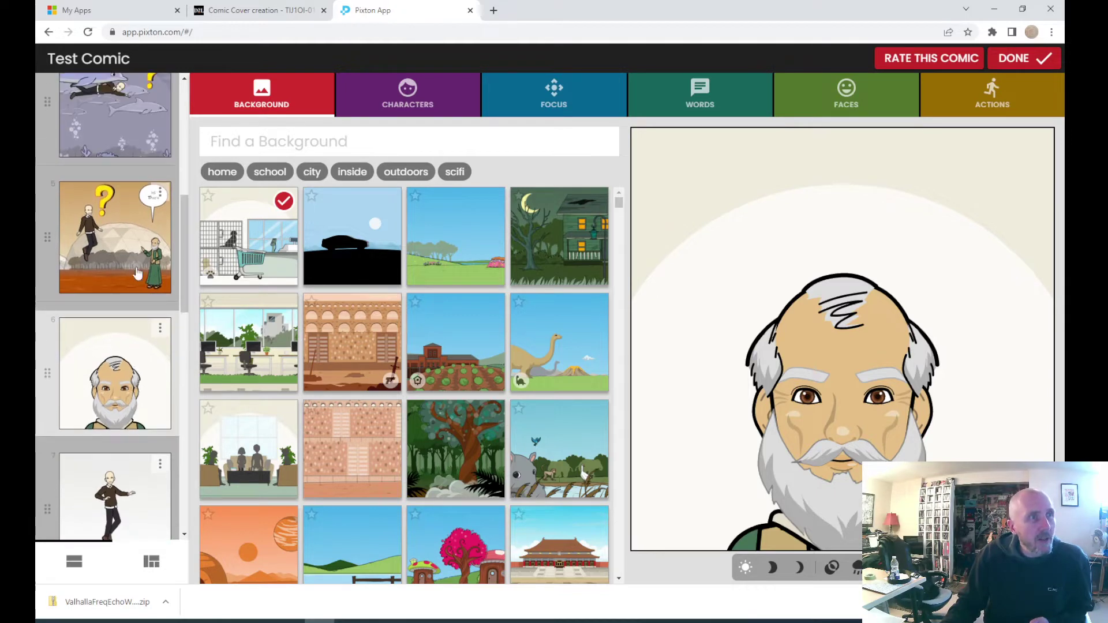
{"action": "scroll", "coordinate": [127, 260], "scroll_direction": "down", "scroll_amount": 10}
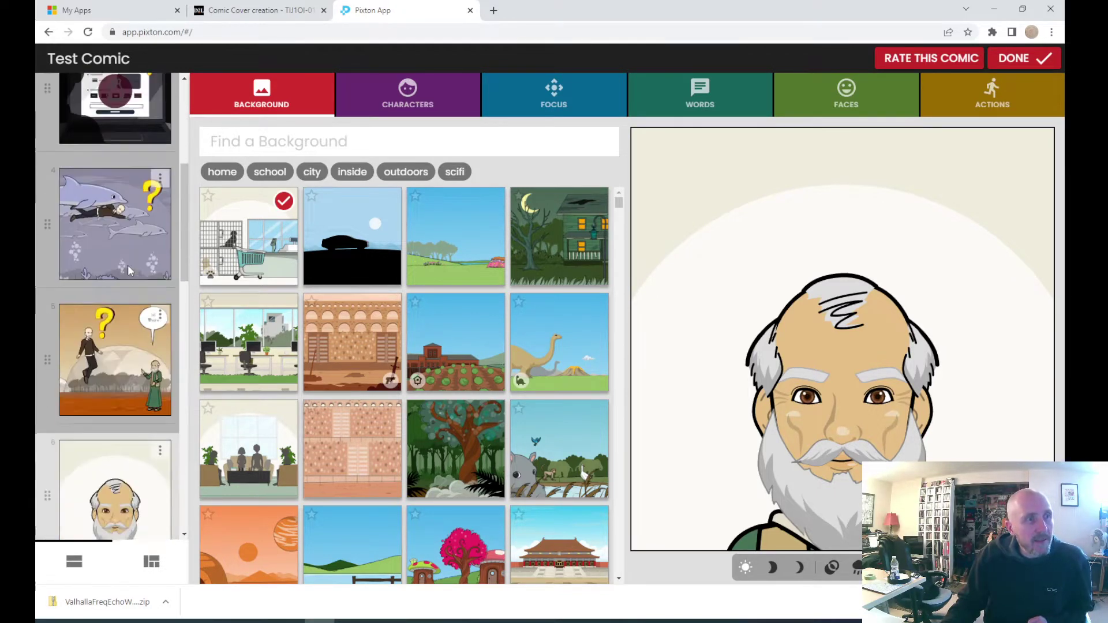
{"action": "scroll", "coordinate": [121, 246], "scroll_direction": "up", "scroll_amount": 3}
{"action": "left_click", "coordinate": [119, 241]}
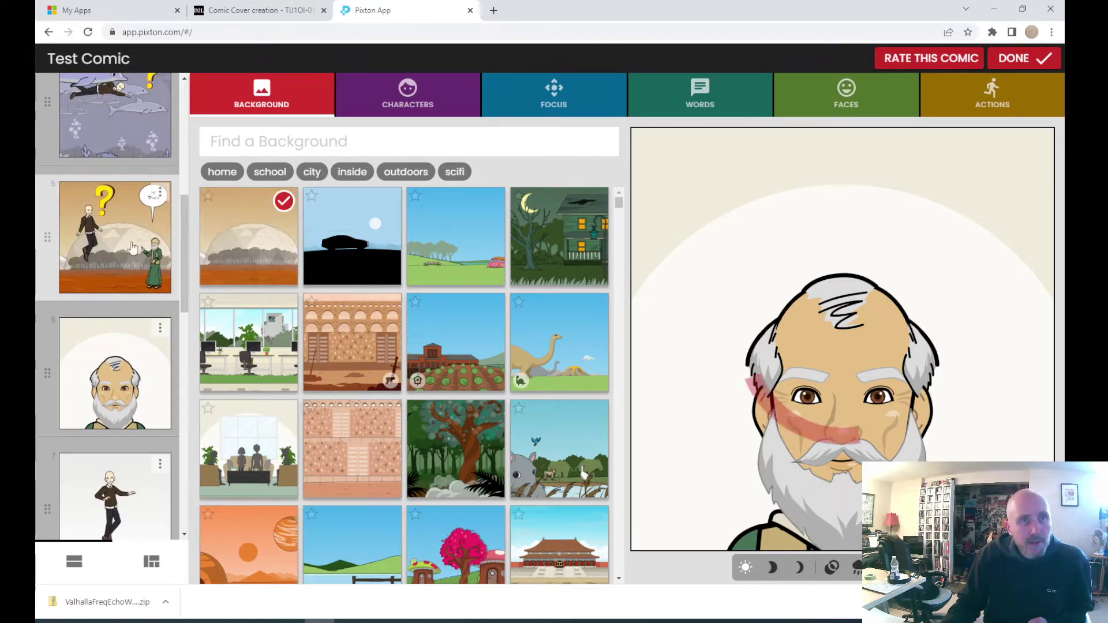
{"action": "left_click", "coordinate": [797, 204]}
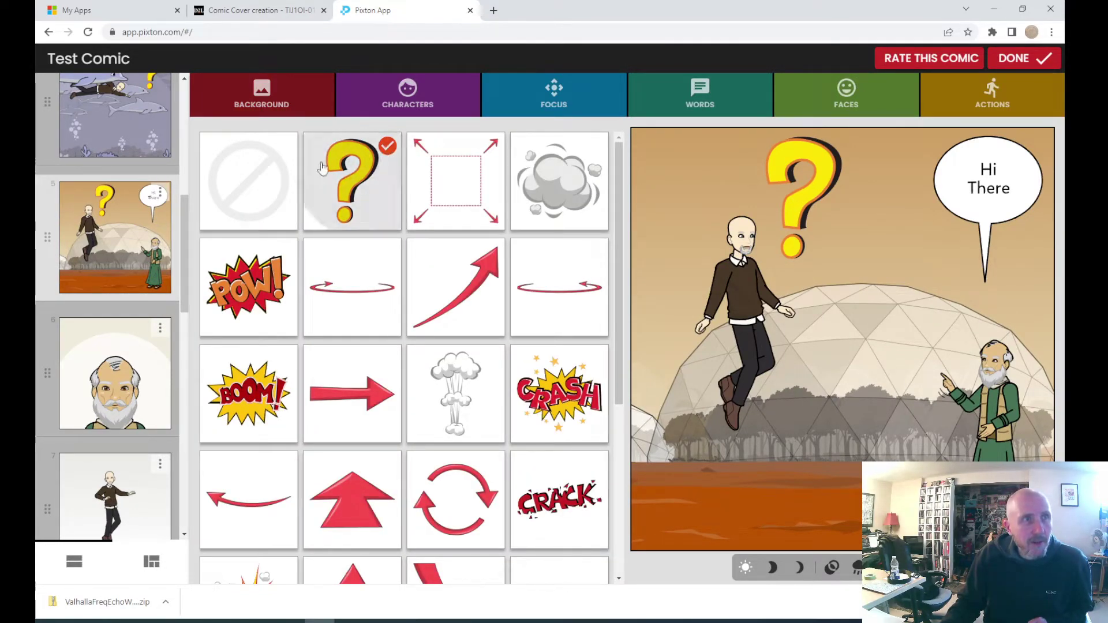
{"action": "left_click", "coordinate": [246, 182]}
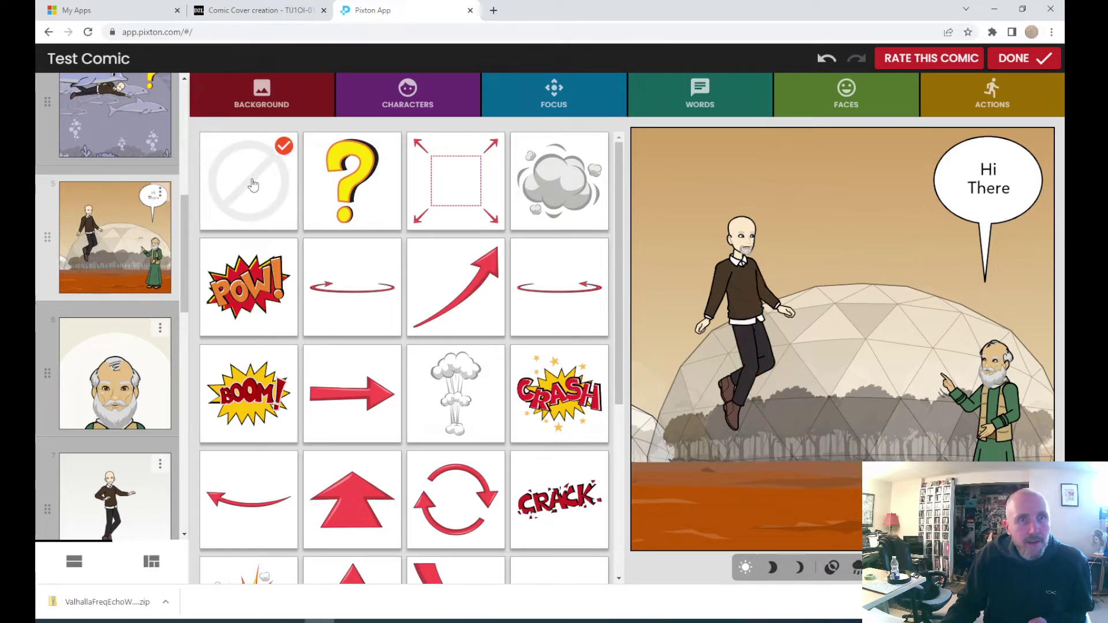
- Delete the bearded man's "Hi There" speech bubble from panel 5
{"action": "left_click", "coordinate": [985, 200]}
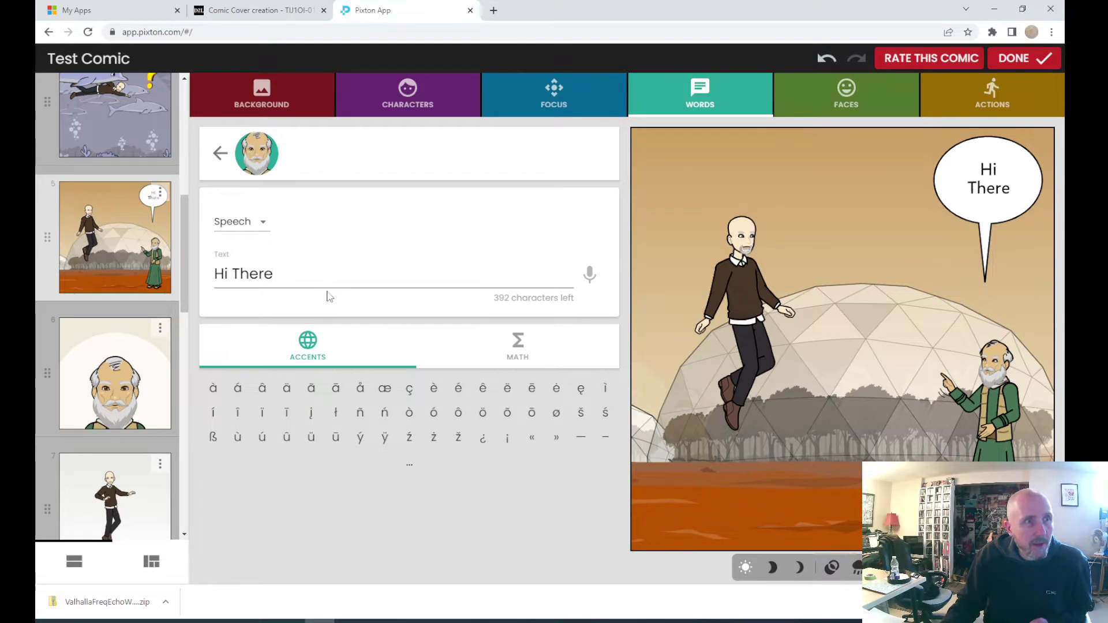
{"action": "left_click_drag", "start_coordinate": [285, 276], "coordinate": [211, 275]}
{"action": "key", "text": "BackSpace"}
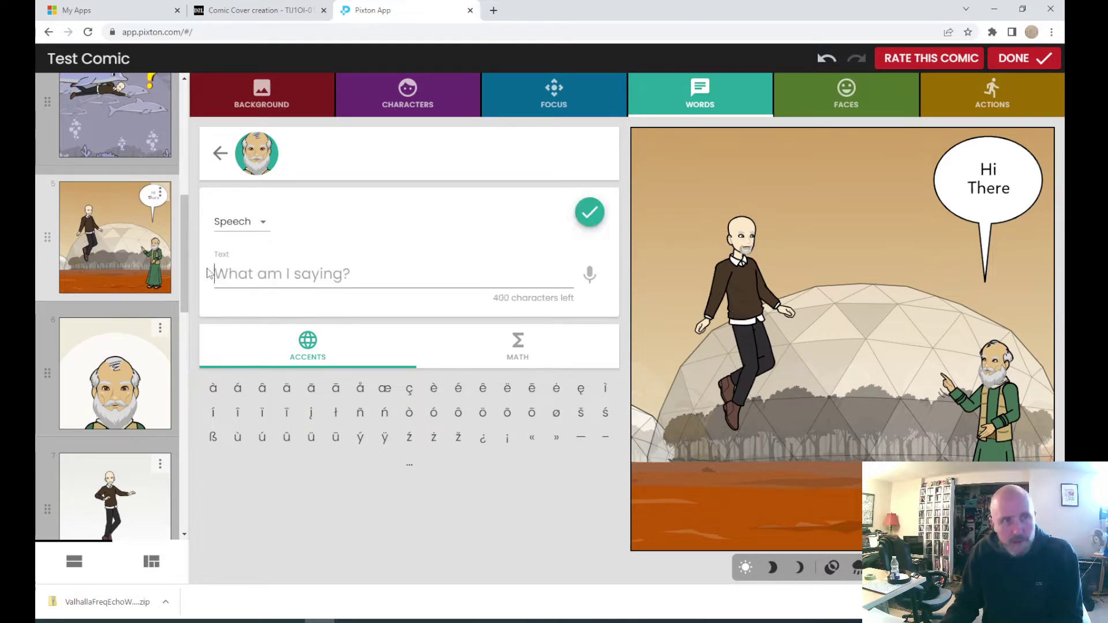
{"action": "left_click", "coordinate": [593, 215]}
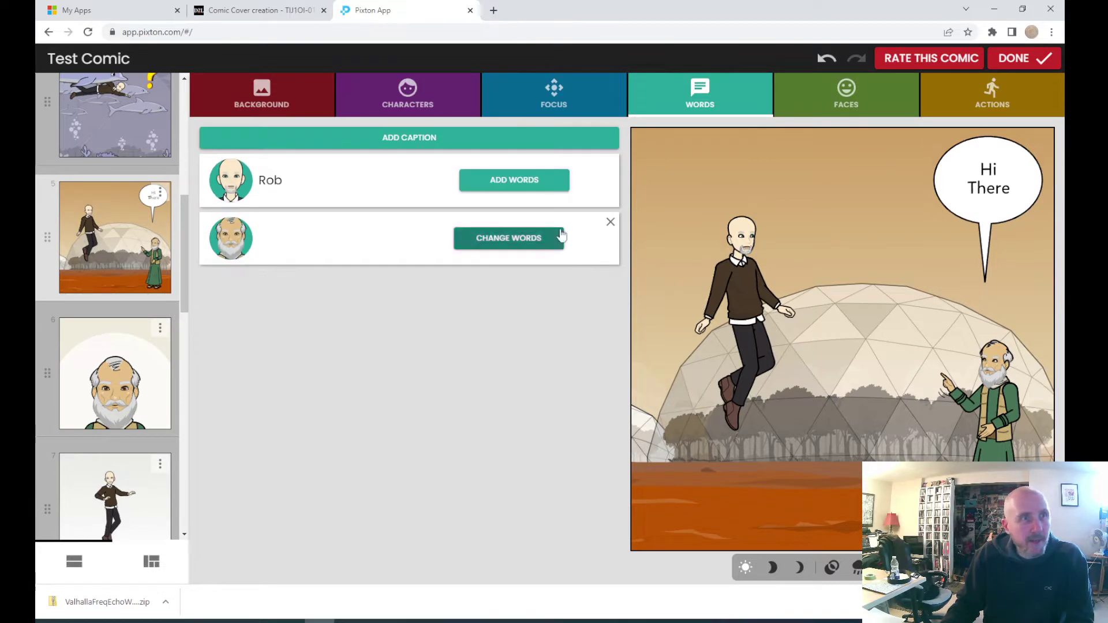
{"action": "left_click", "coordinate": [610, 223]}
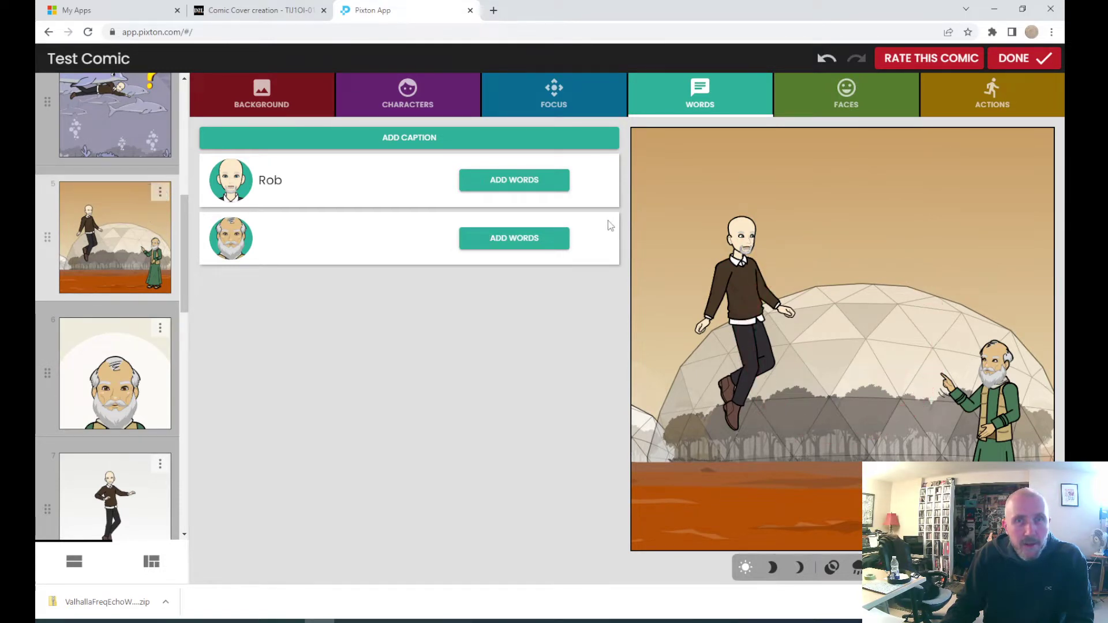
- Apply the plain white background from a "blank" search to panel 5 and move the man in the brown sweater slightly lower
{"action": "left_click", "coordinate": [865, 358]}
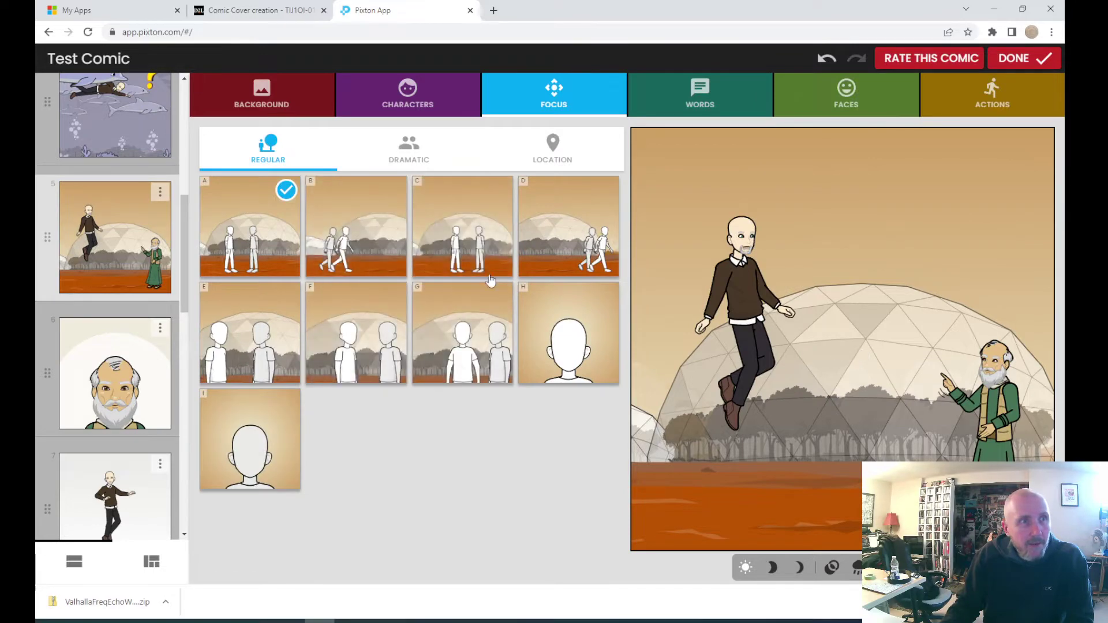
{"action": "left_click", "coordinate": [254, 99]}
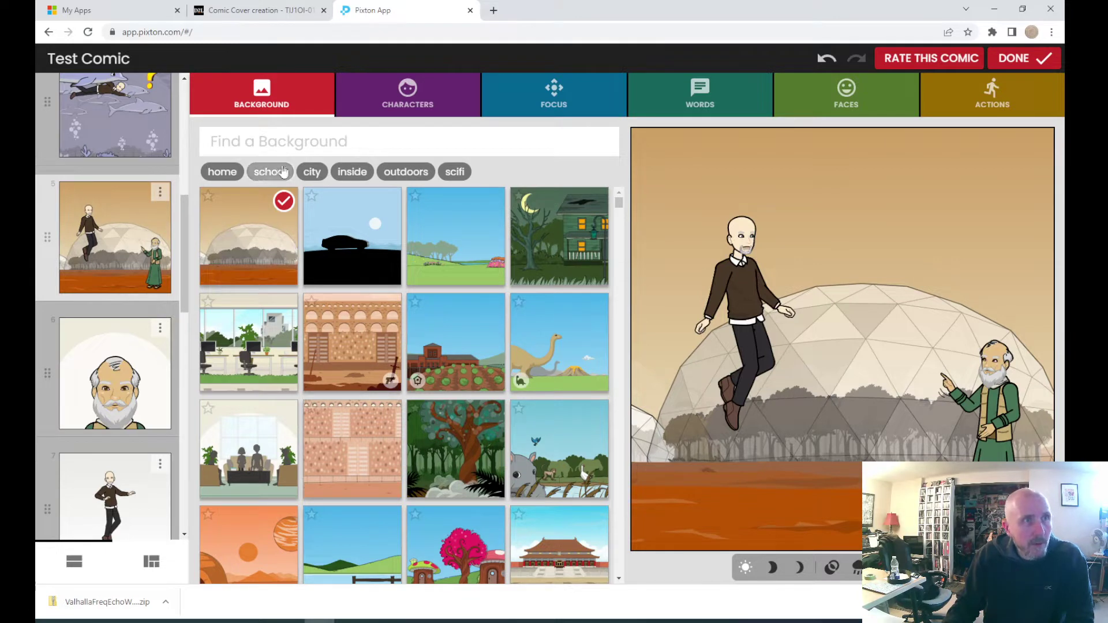
{"action": "left_click", "coordinate": [288, 142]}
{"action": "type", "text": "bla"}
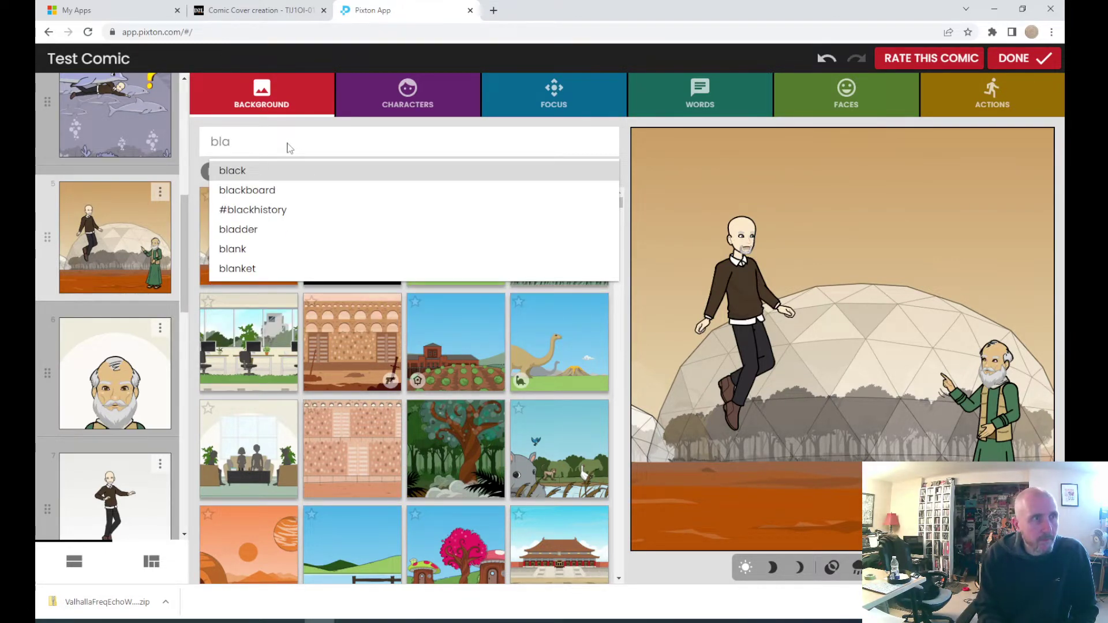
{"action": "key", "text": "BackSpace"}
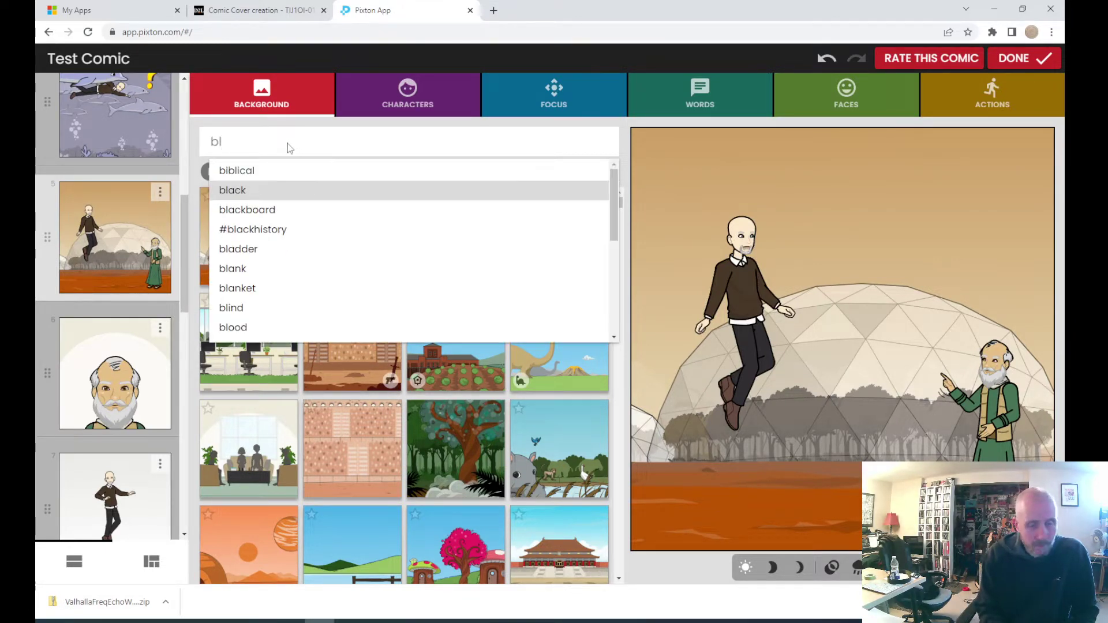
{"action": "type", "text": "ank"}
{"action": "key", "text": "Return"}
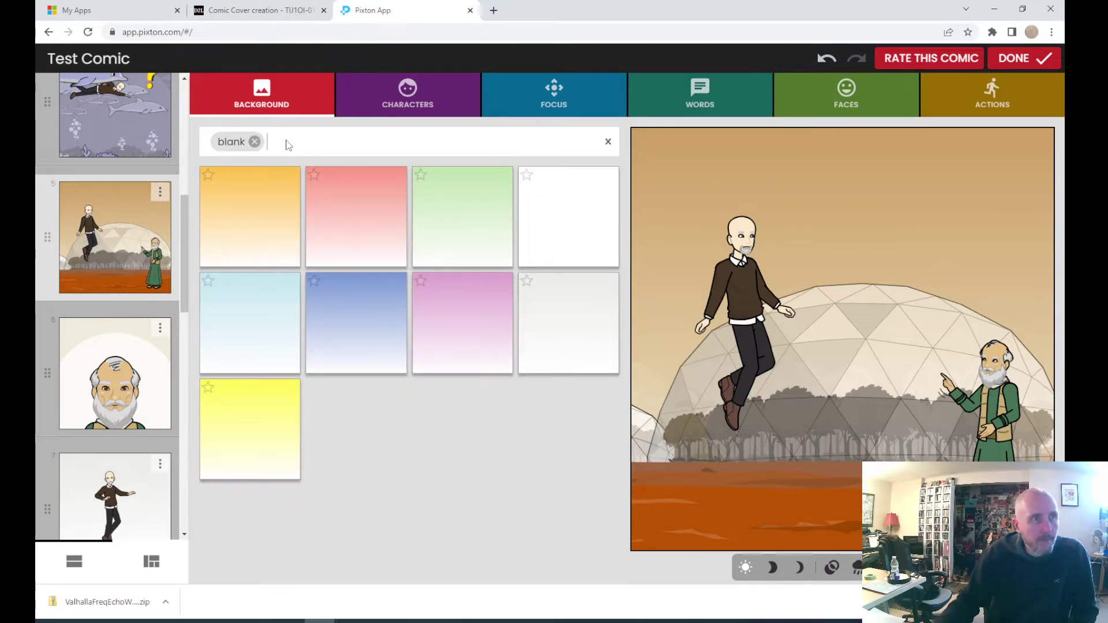
{"action": "left_click", "coordinate": [554, 224]}
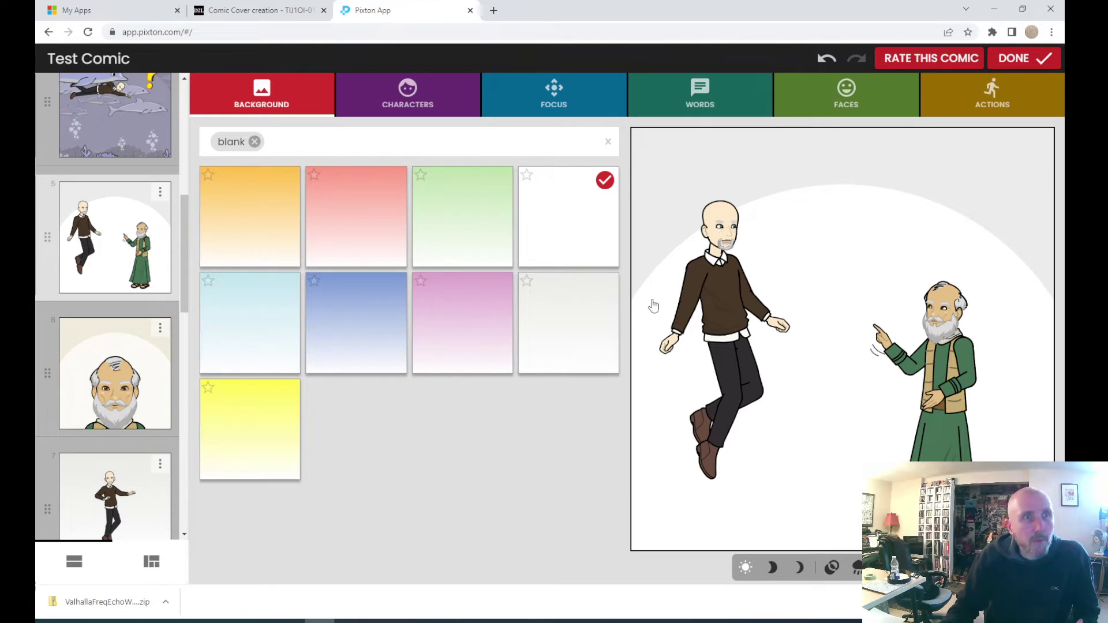
{"action": "left_click", "coordinate": [580, 332]}
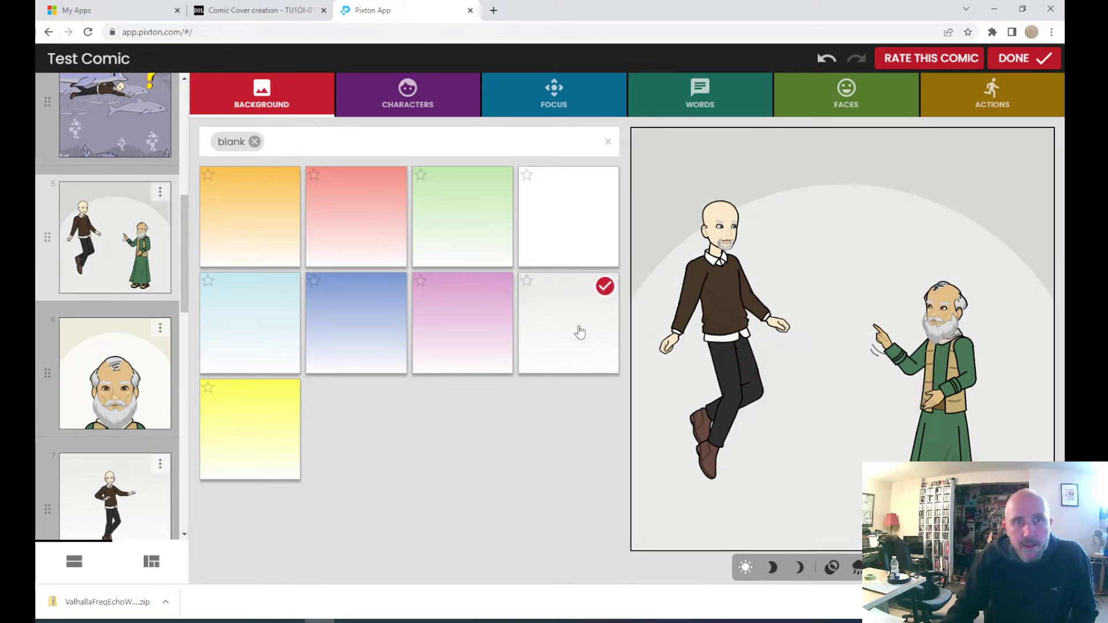
{"action": "left_click", "coordinate": [565, 224]}
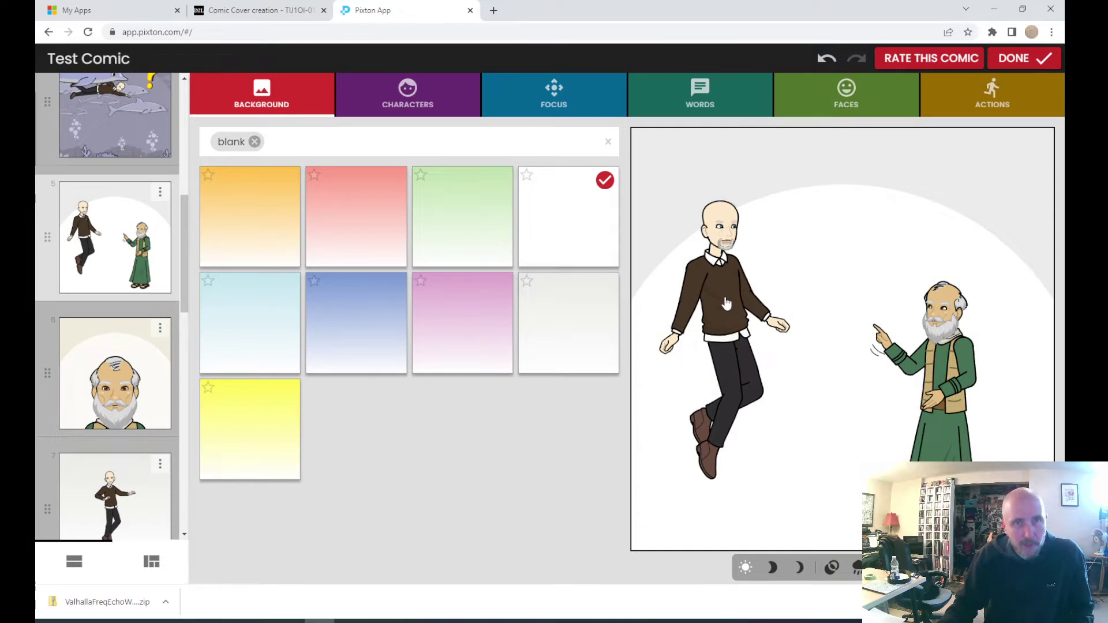
{"action": "left_click_drag", "start_coordinate": [726, 304], "coordinate": [730, 338]}
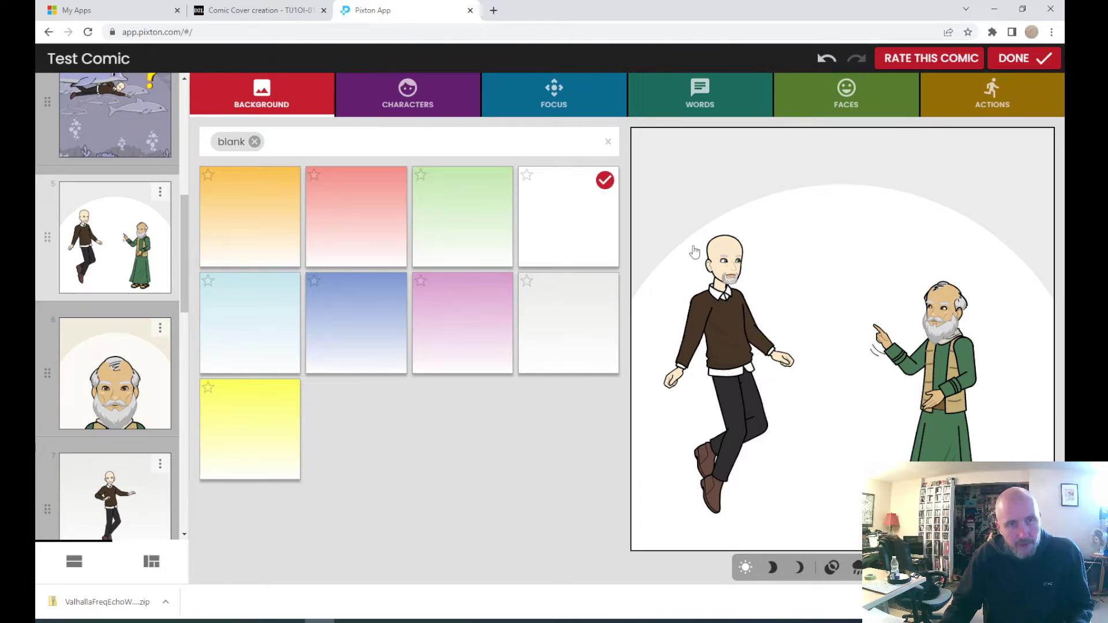
- Try to capture a screen snip tightly framing both characters in panel 5
{"action": "key", "text": "super+shift+s"}
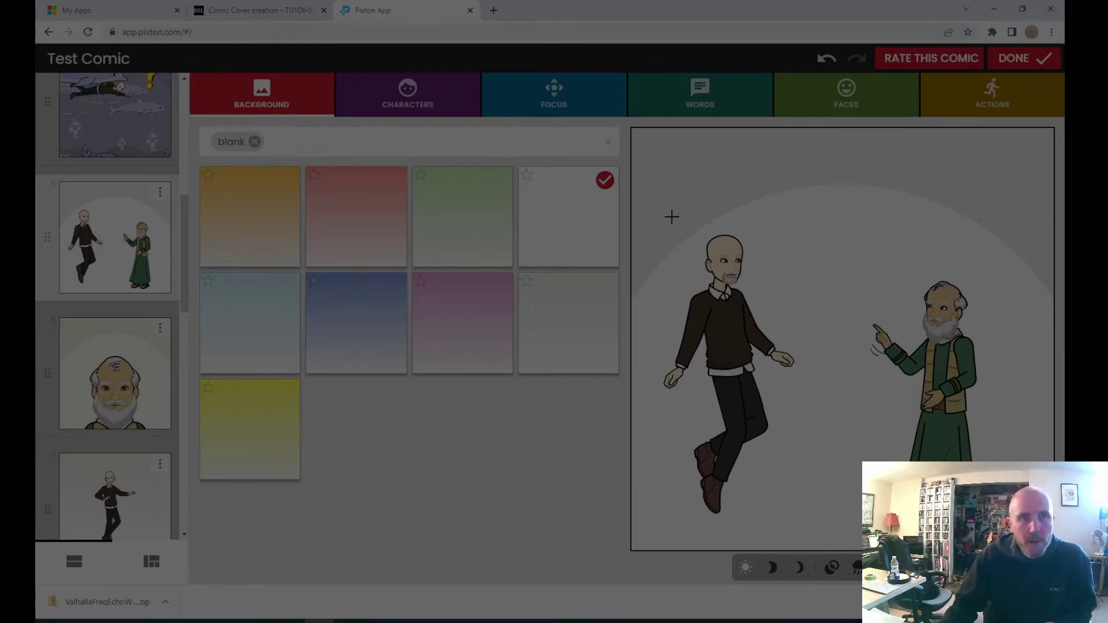
{"action": "left_click_drag", "start_coordinate": [666, 265], "coordinate": [999, 545]}
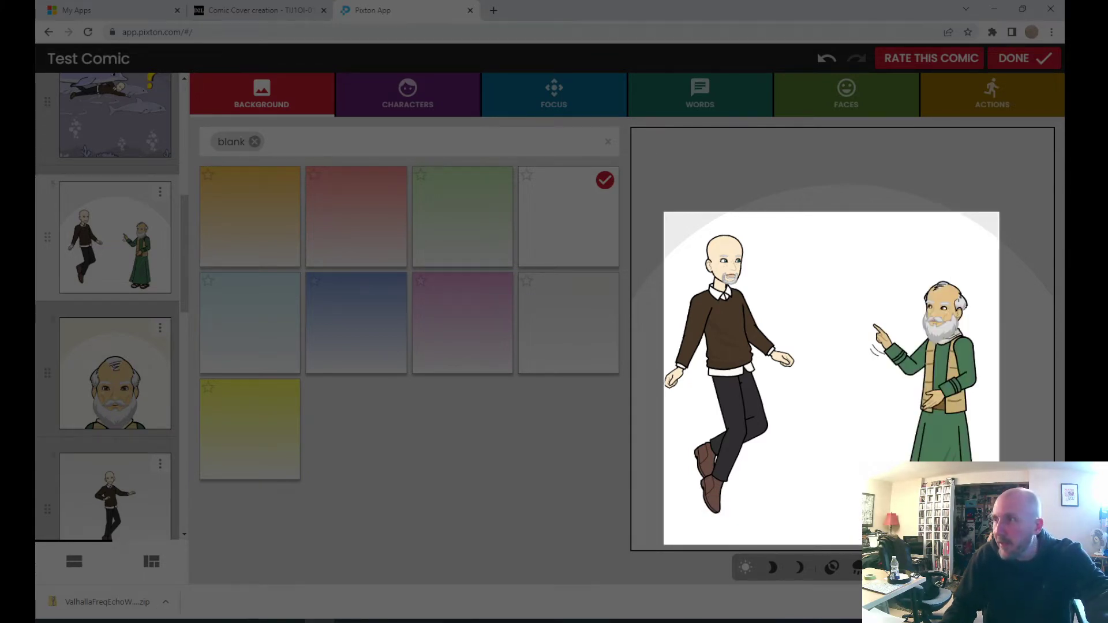
{"action": "left_click_drag", "start_coordinate": [999, 544], "coordinate": [995, 542]}
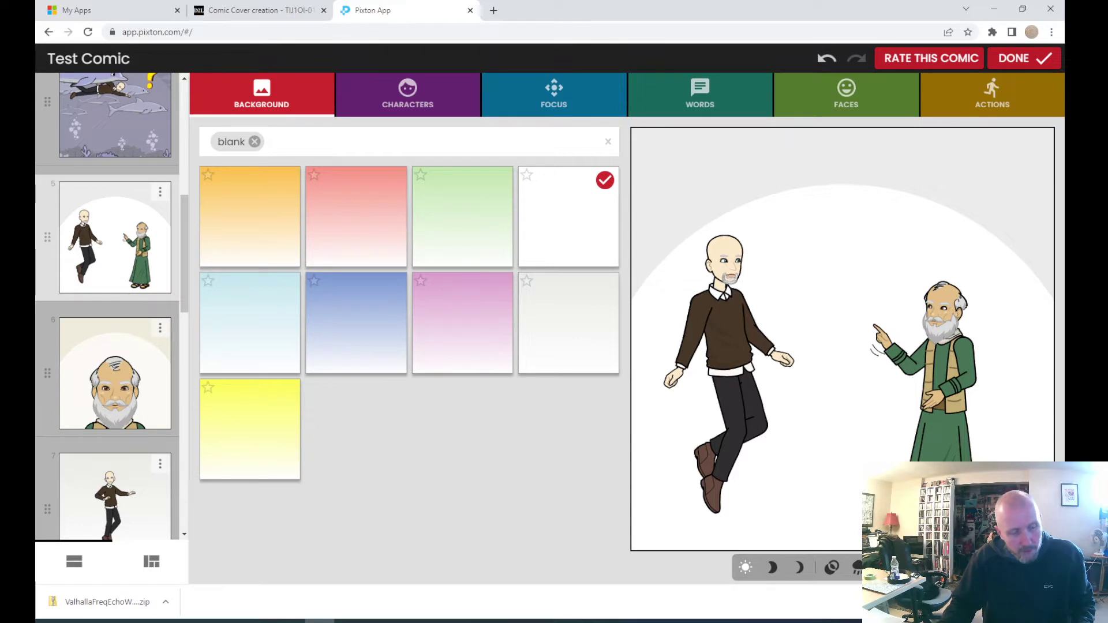
- Capture a screen snip of both characters in panel 5 with some spare background around them
{"action": "key", "text": "super+shift+s"}
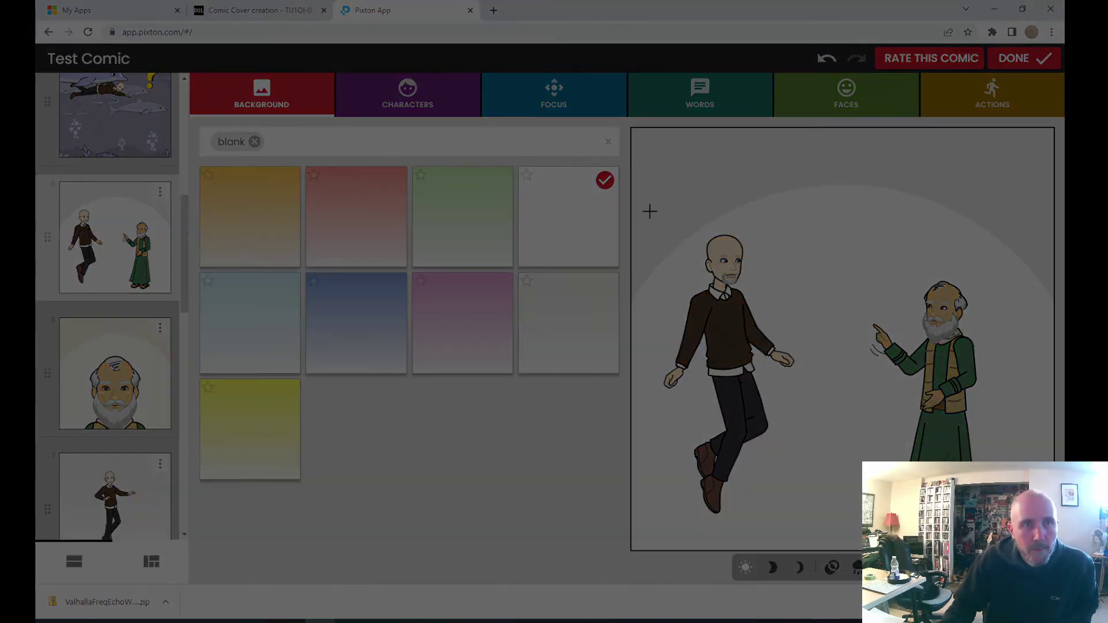
{"action": "left_click_drag", "start_coordinate": [650, 211], "coordinate": [1013, 542]}
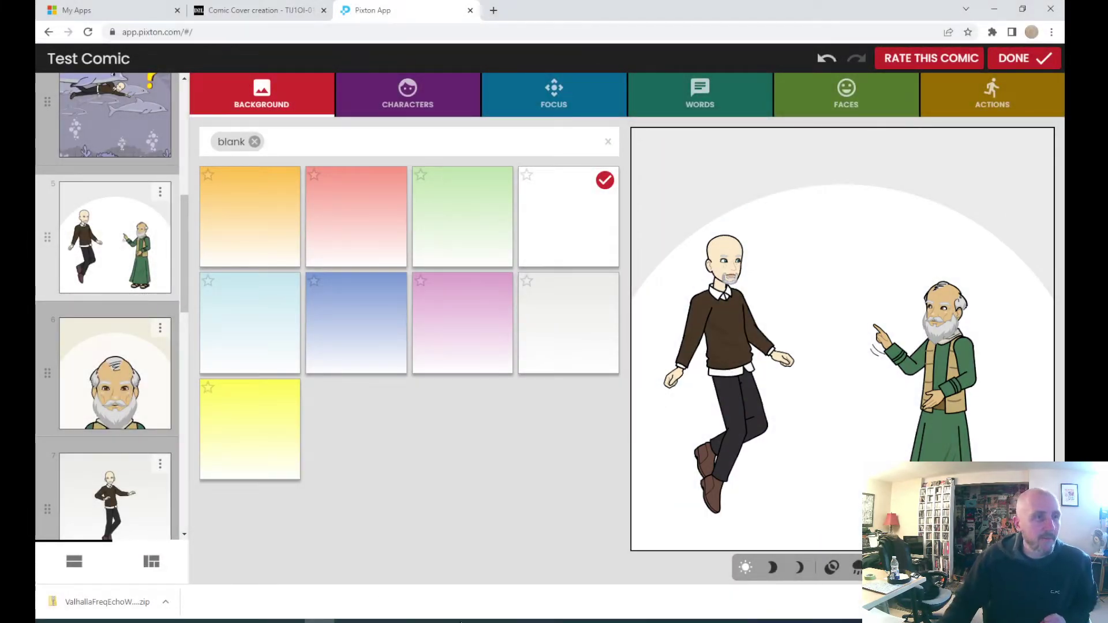
- Switch to Photoshop, create a new 591 x 541 px document from the clipboard size and paste the captured pair of characters into it
{"action": "left_click", "coordinate": [349, 622]}
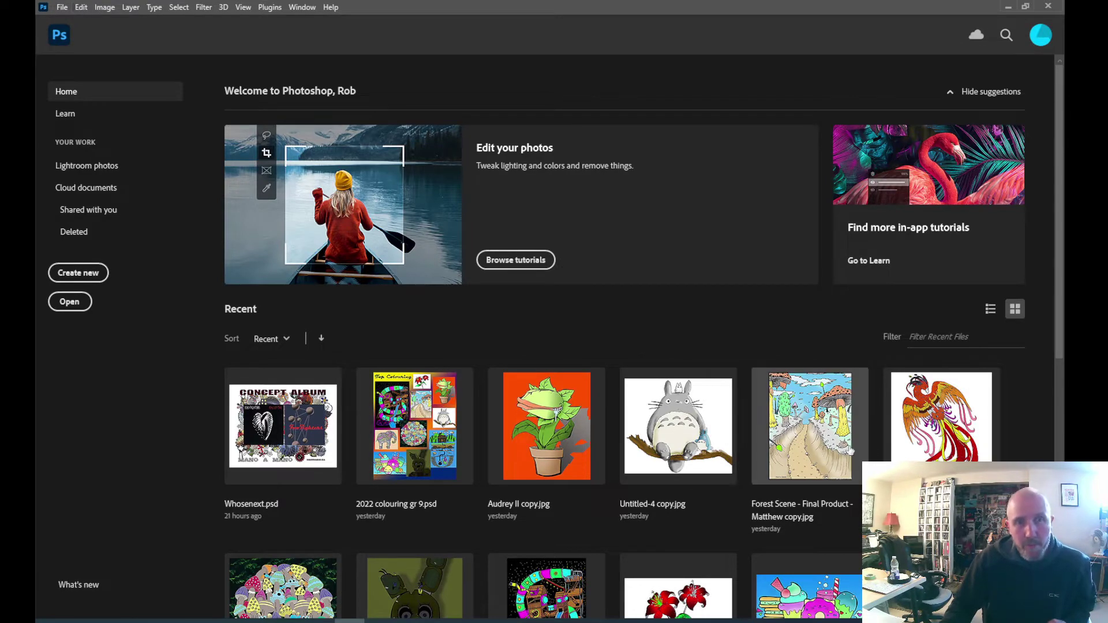
{"action": "left_click", "coordinate": [62, 8]}
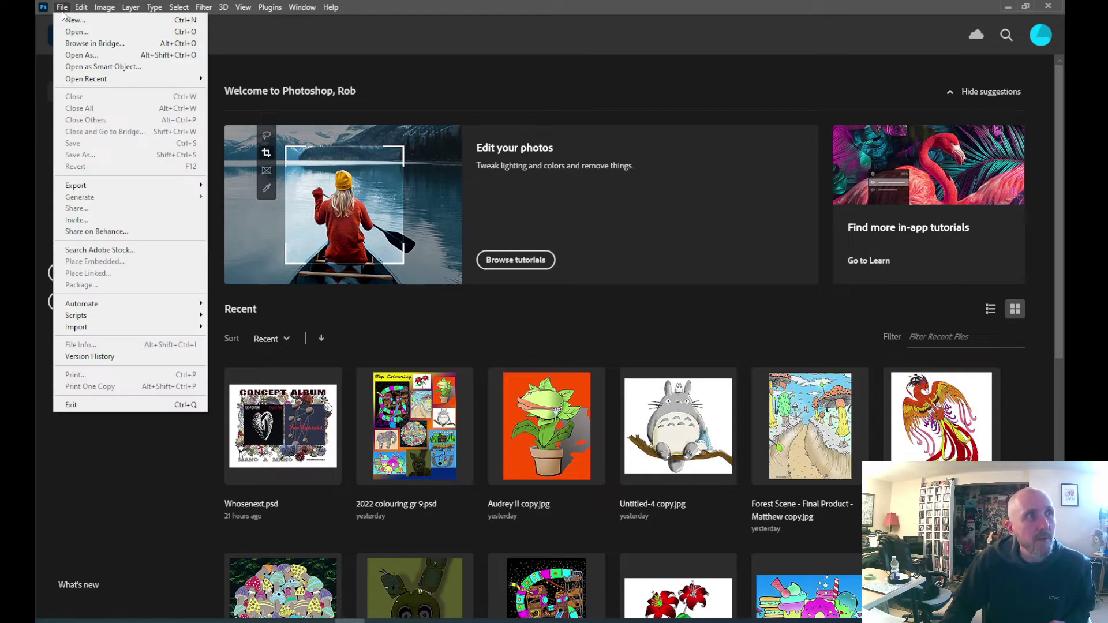
{"action": "left_click", "coordinate": [88, 24]}
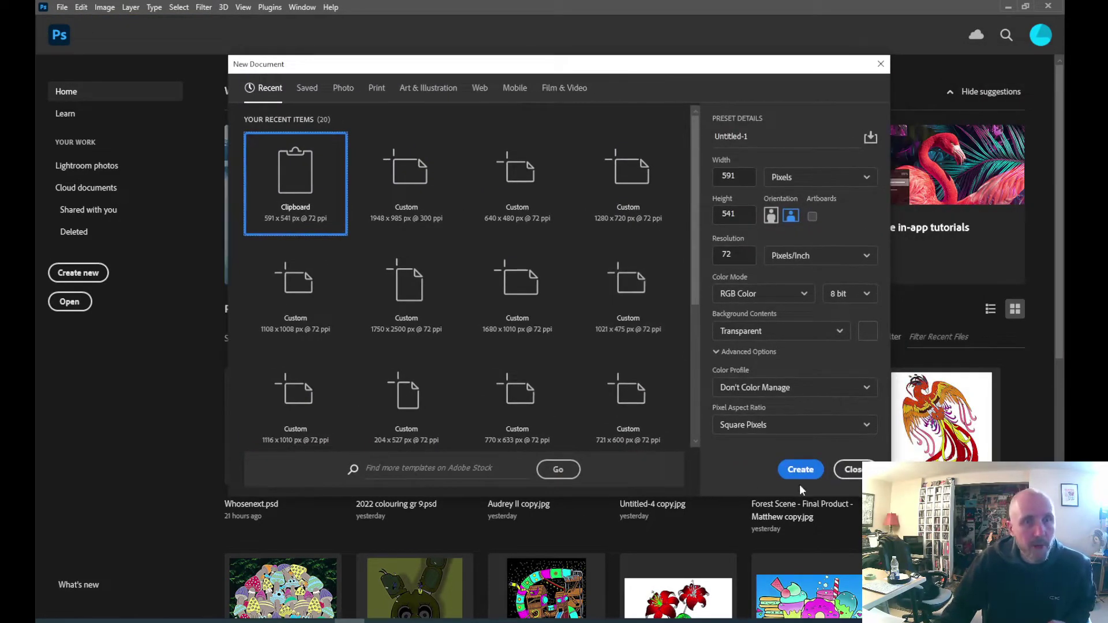
{"action": "left_click", "coordinate": [800, 470]}
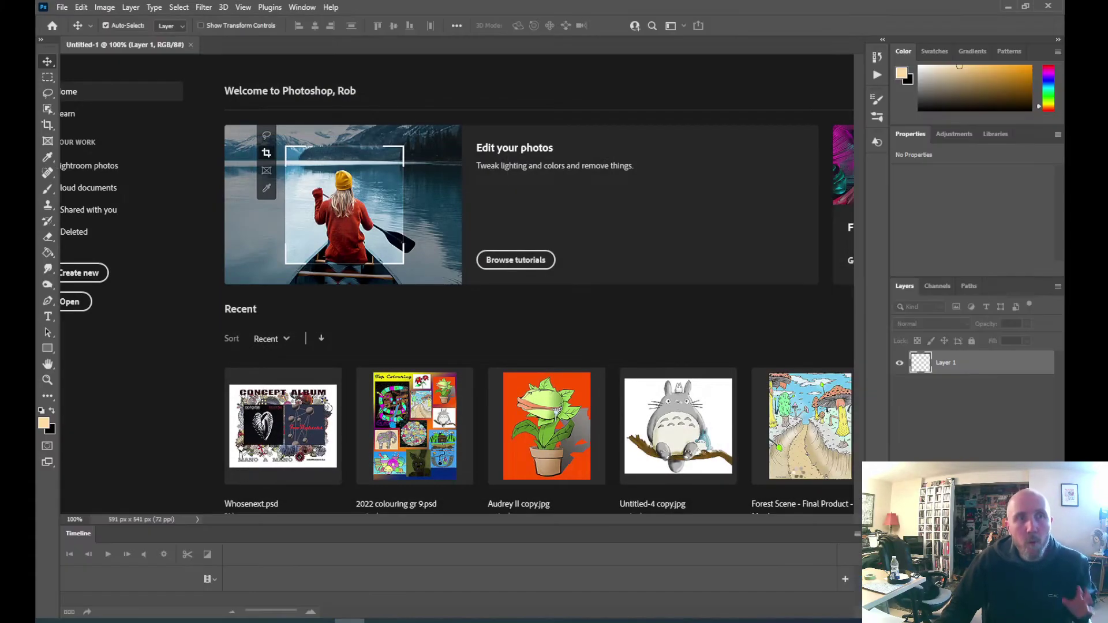
{"action": "key", "text": "ctrl+v"}
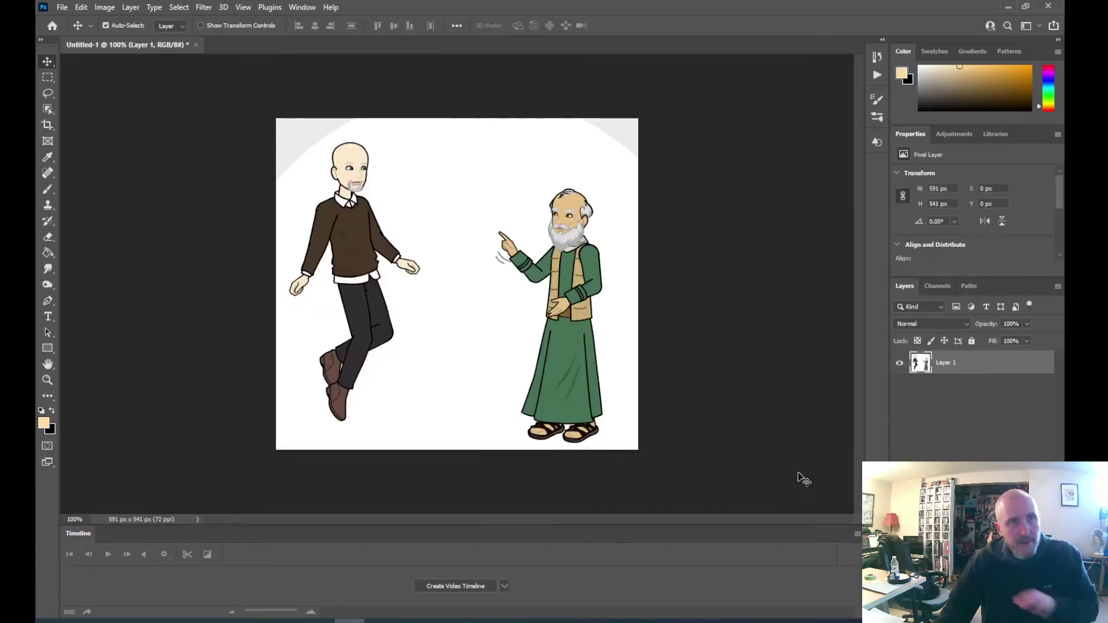
- Return to Pixton, open panel 9 and capture a screen snip of the hooded character with spare white space around it
{"action": "left_click", "coordinate": [1007, 10]}
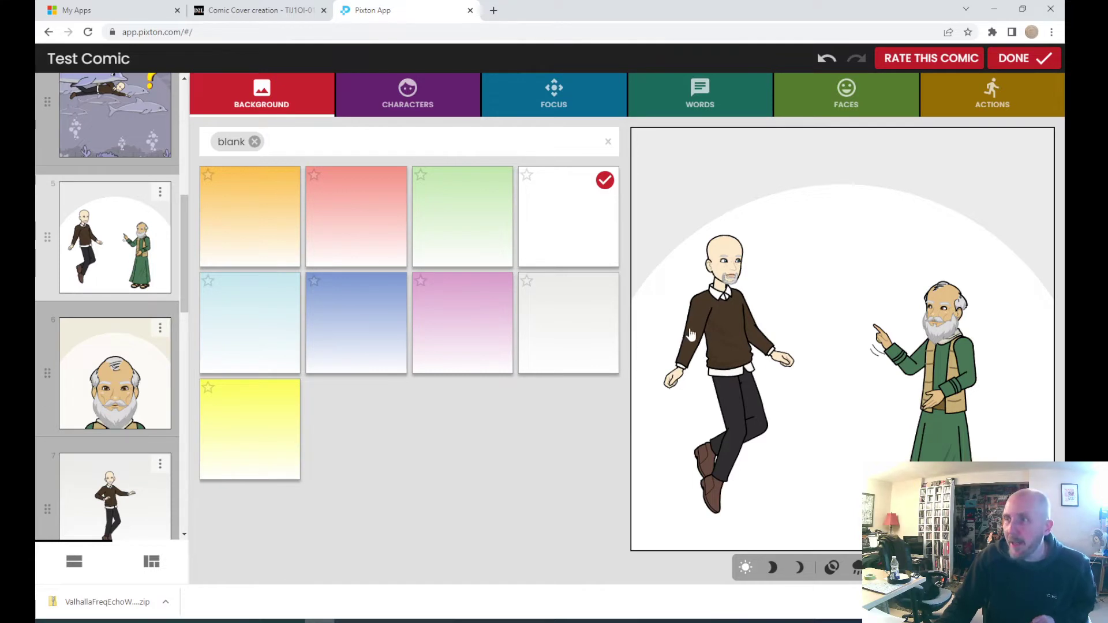
{"action": "scroll", "coordinate": [132, 398], "scroll_direction": "down", "scroll_amount": 6}
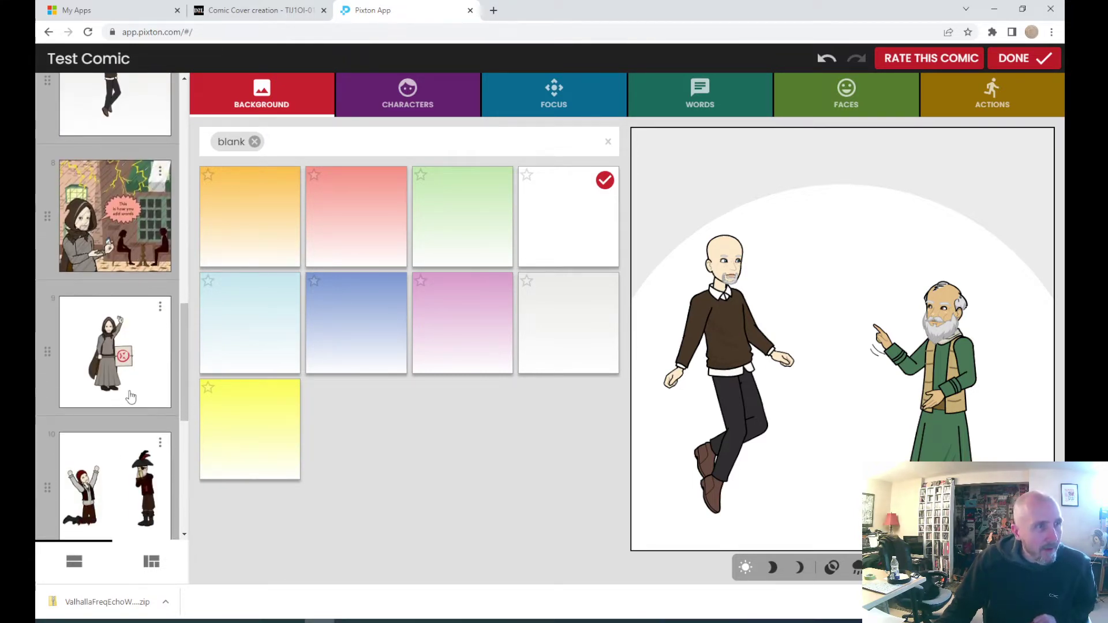
{"action": "scroll", "coordinate": [121, 447], "scroll_direction": "down", "scroll_amount": 6}
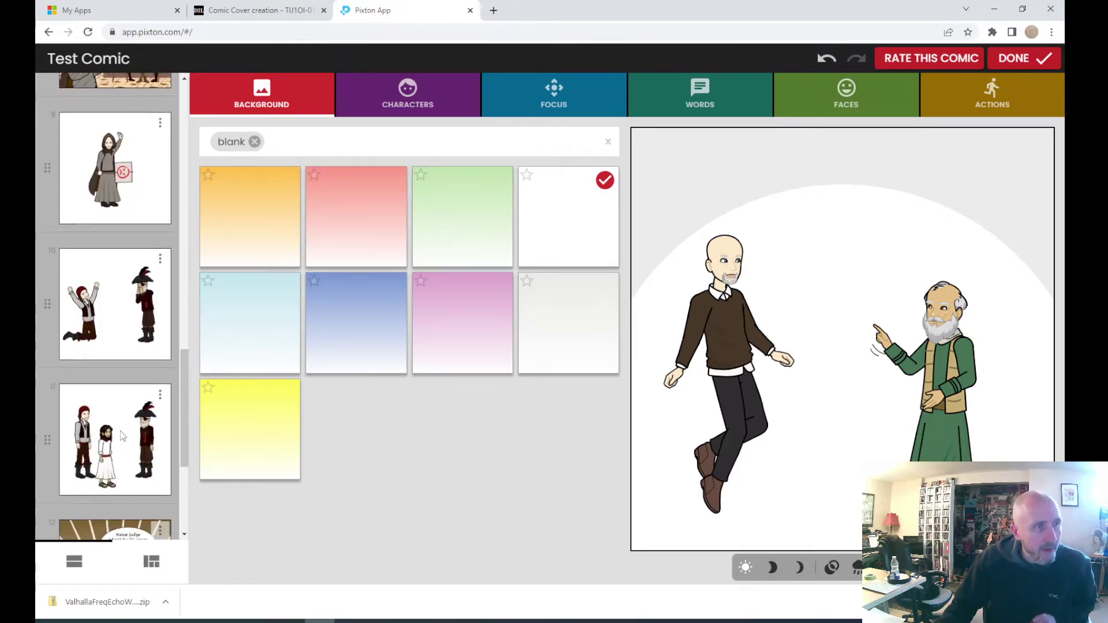
{"action": "scroll", "coordinate": [121, 433], "scroll_direction": "up", "scroll_amount": 6}
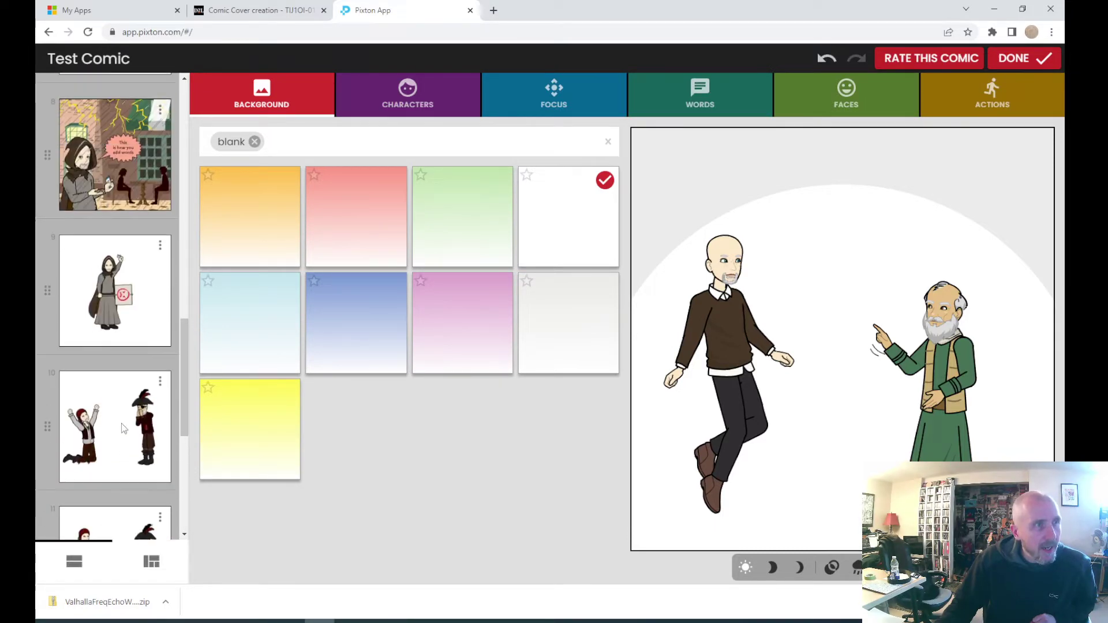
{"action": "left_click", "coordinate": [115, 378]}
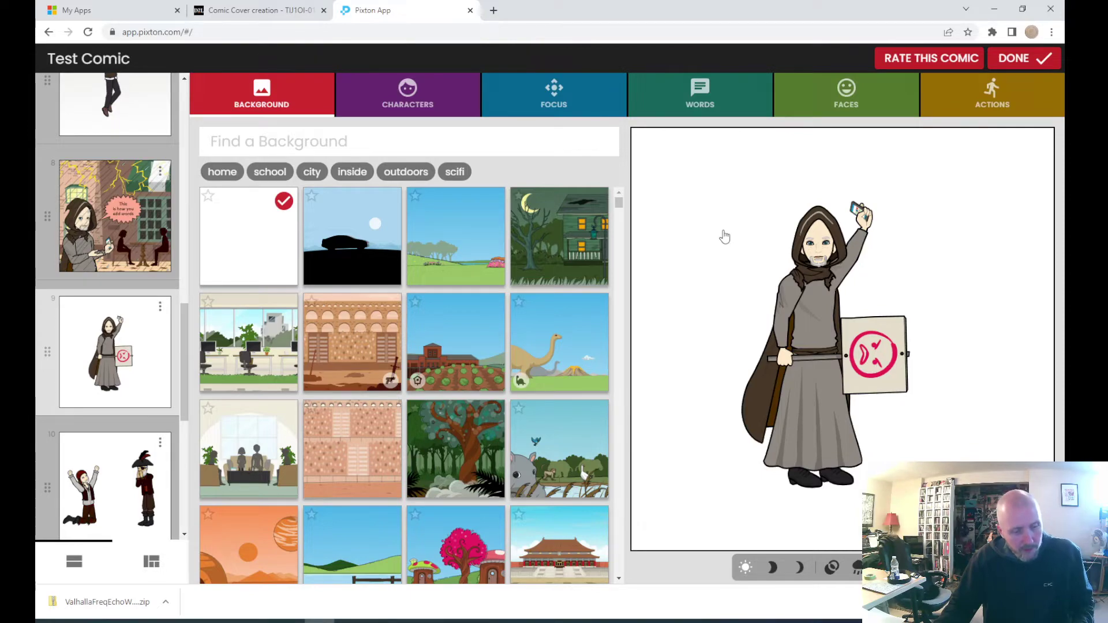
{"action": "key", "text": "super+shift+s"}
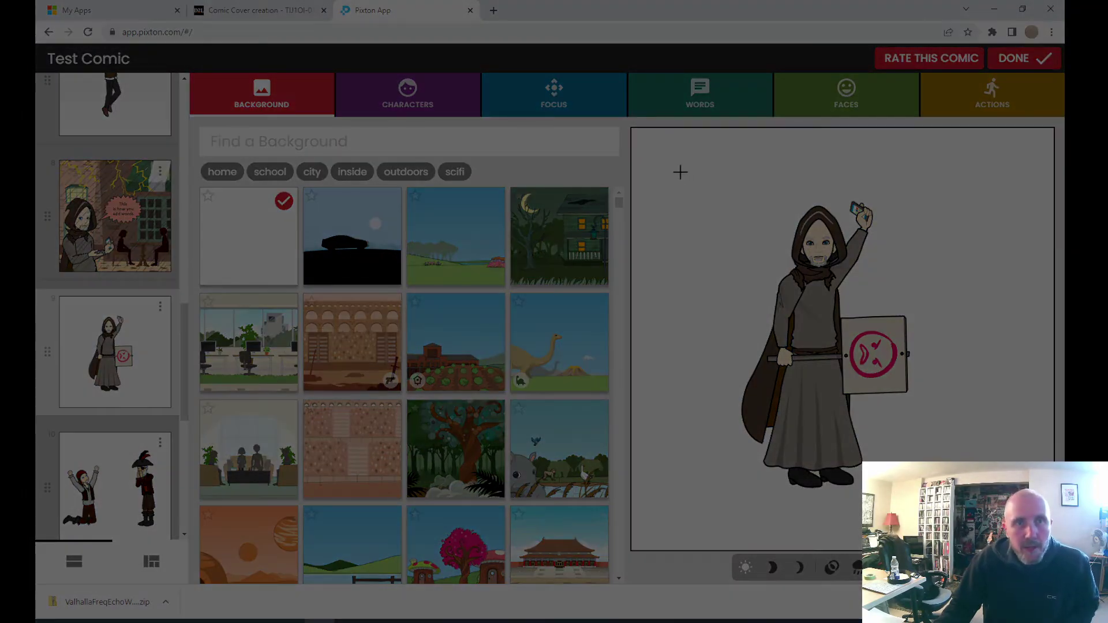
{"action": "left_click_drag", "start_coordinate": [680, 172], "coordinate": [984, 515]}
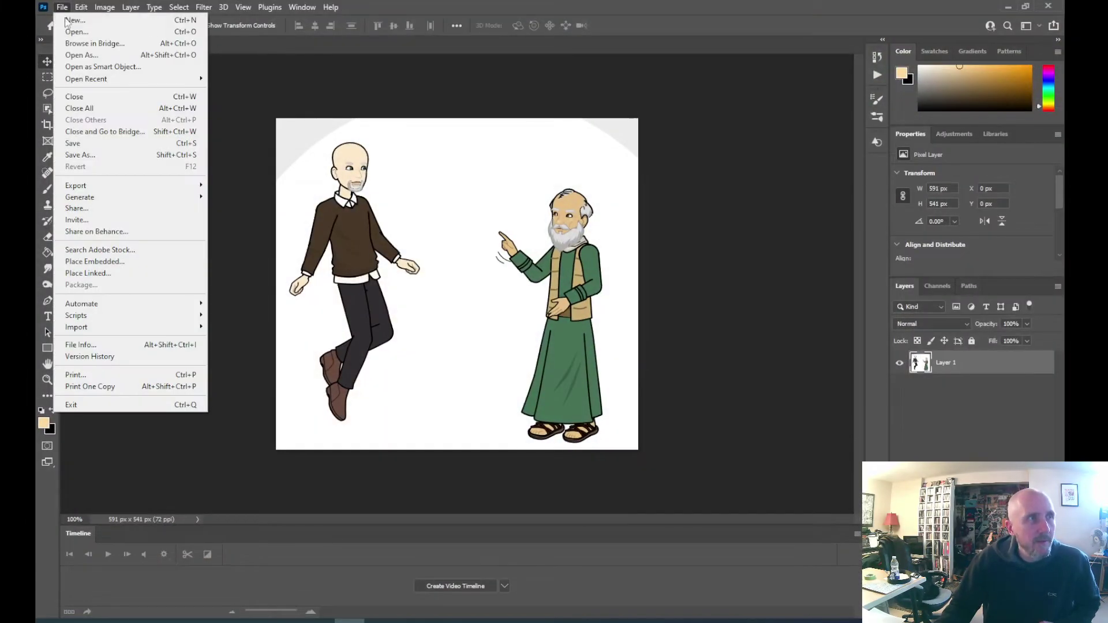
- Create a new 500 x 560 px Photoshop document from the clipboard size and paste the hooded character into it
{"action": "left_click", "coordinate": [74, 21]}
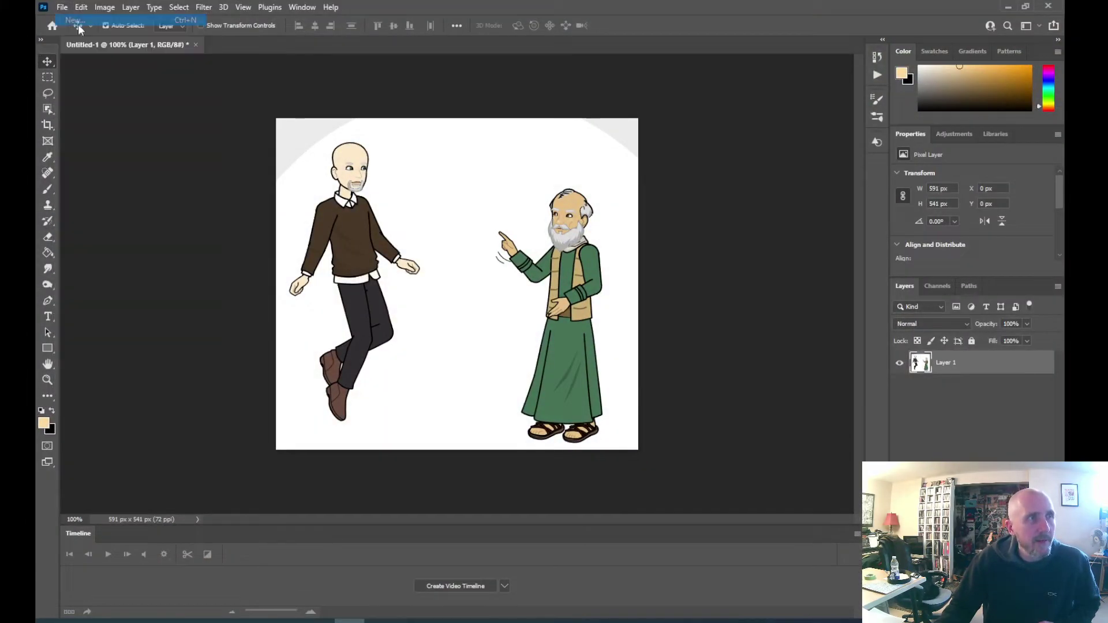
{"action": "left_click", "coordinate": [793, 472]}
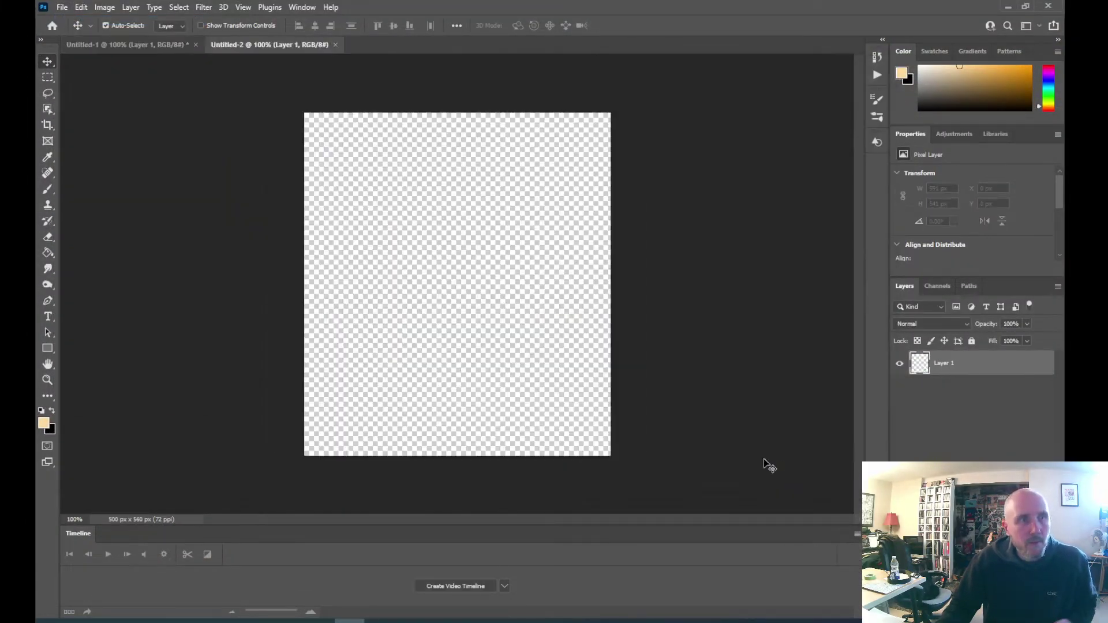
{"action": "key", "text": "ctrl+v"}
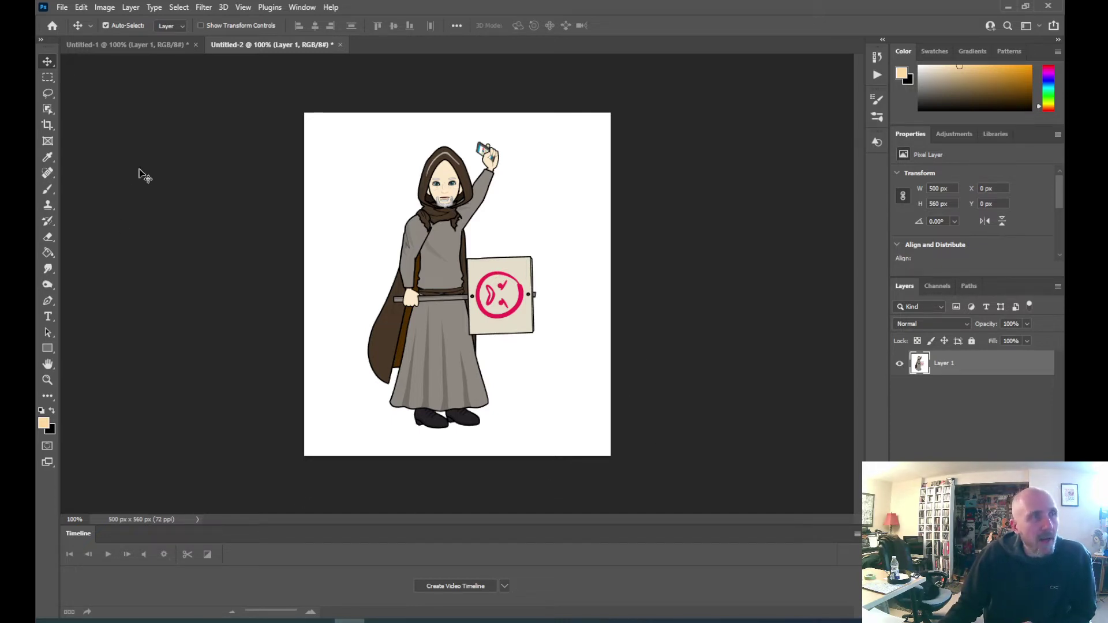
{"action": "left_click", "coordinate": [139, 44]}
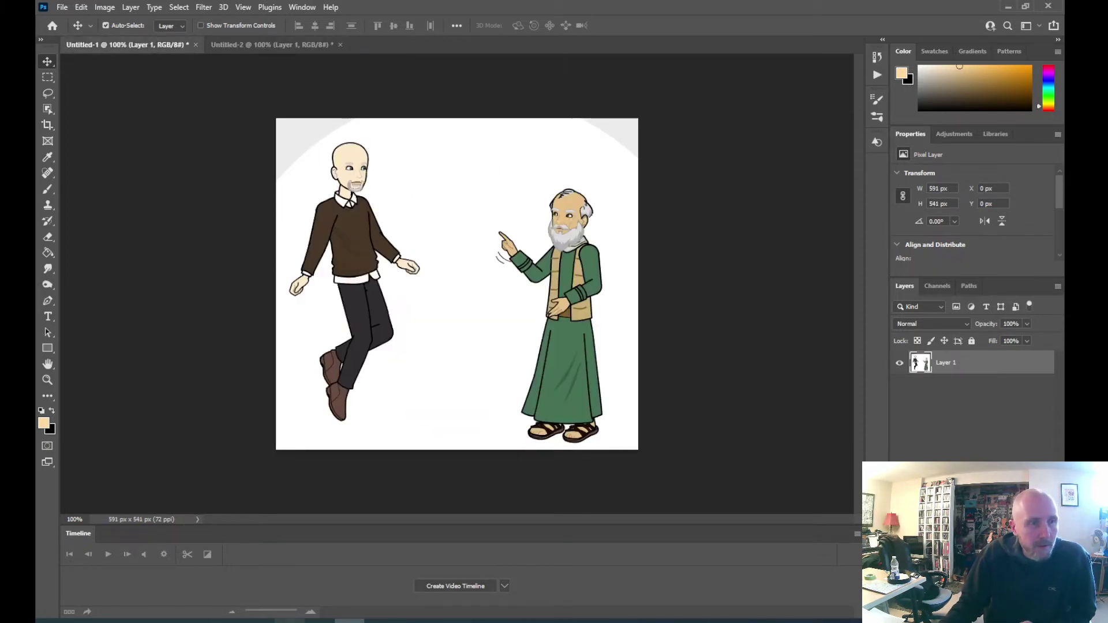
- Switch to the browser and search Google Images for "enchanted forest" in a new tab, dismissing the location request
{"action": "left_click", "coordinate": [320, 621]}
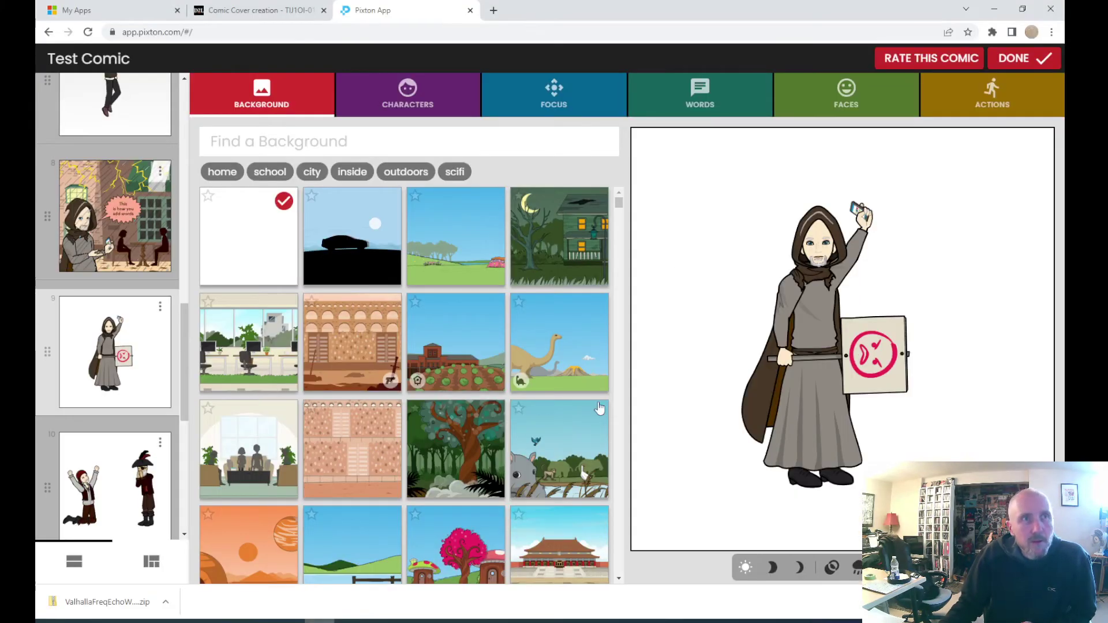
{"action": "left_click", "coordinate": [494, 11]}
{"action": "left_click", "coordinate": [504, 33]}
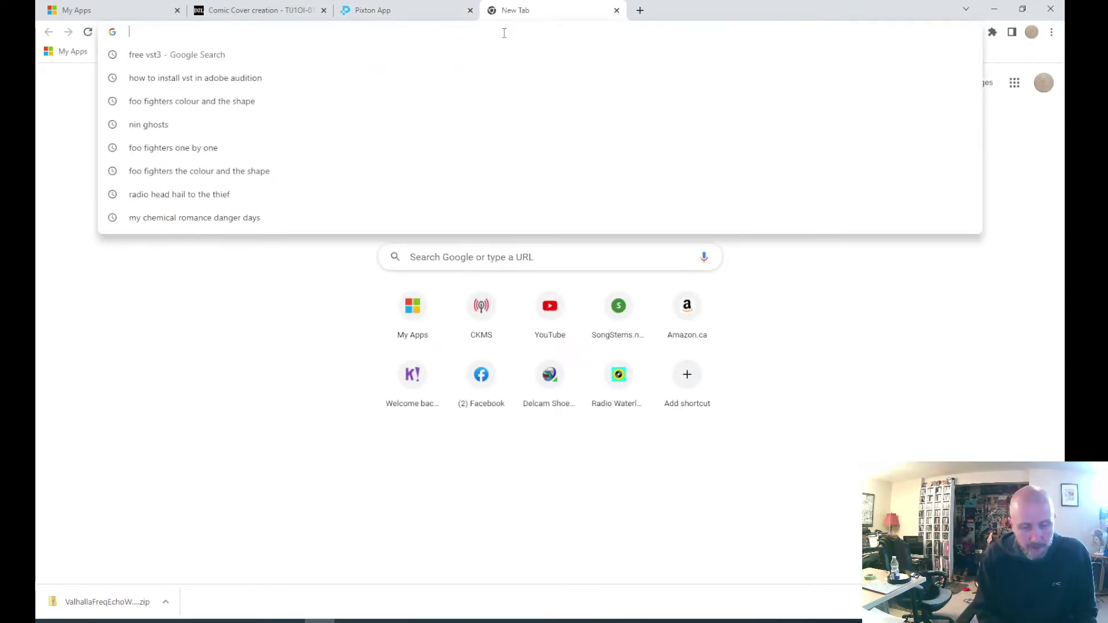
{"action": "type", "text": "ENCHANTED"}
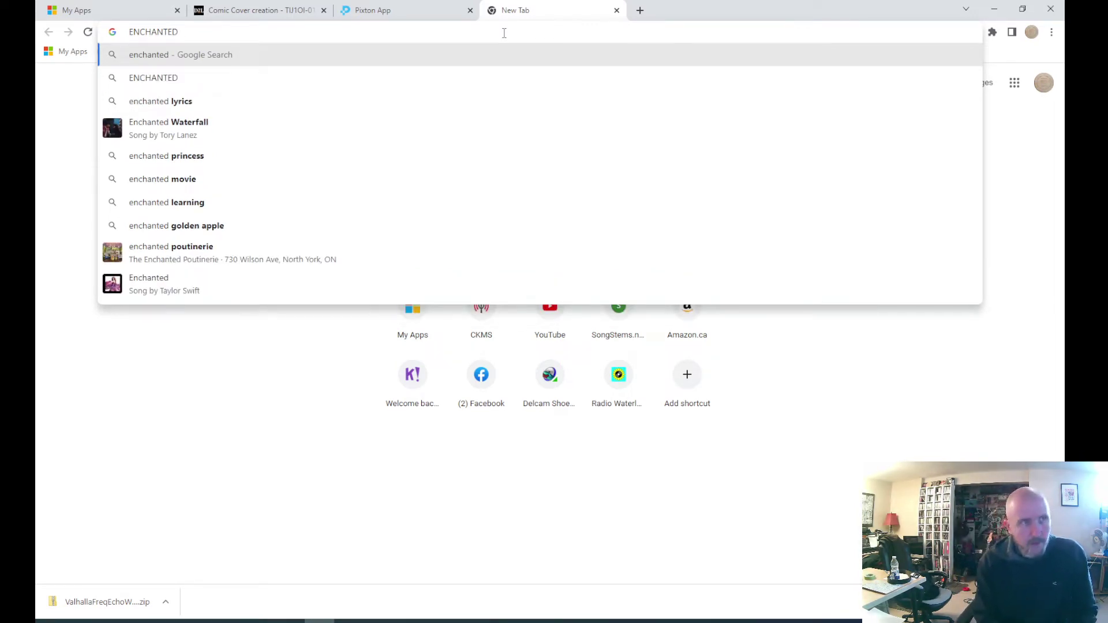
{"action": "type", "text": "forest"}
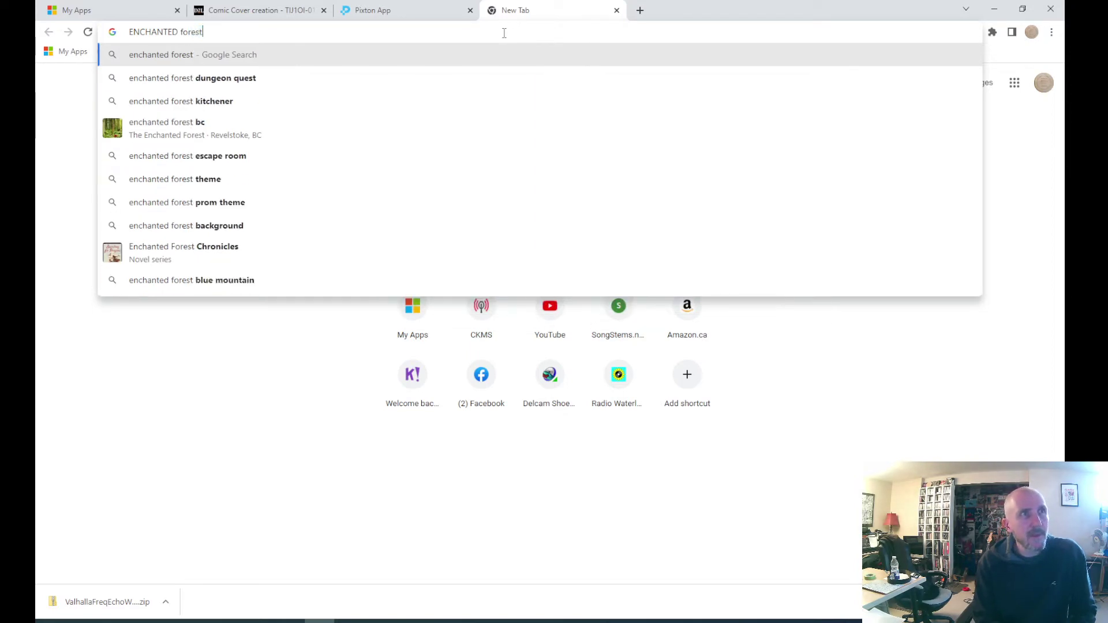
{"action": "key", "text": "Return"}
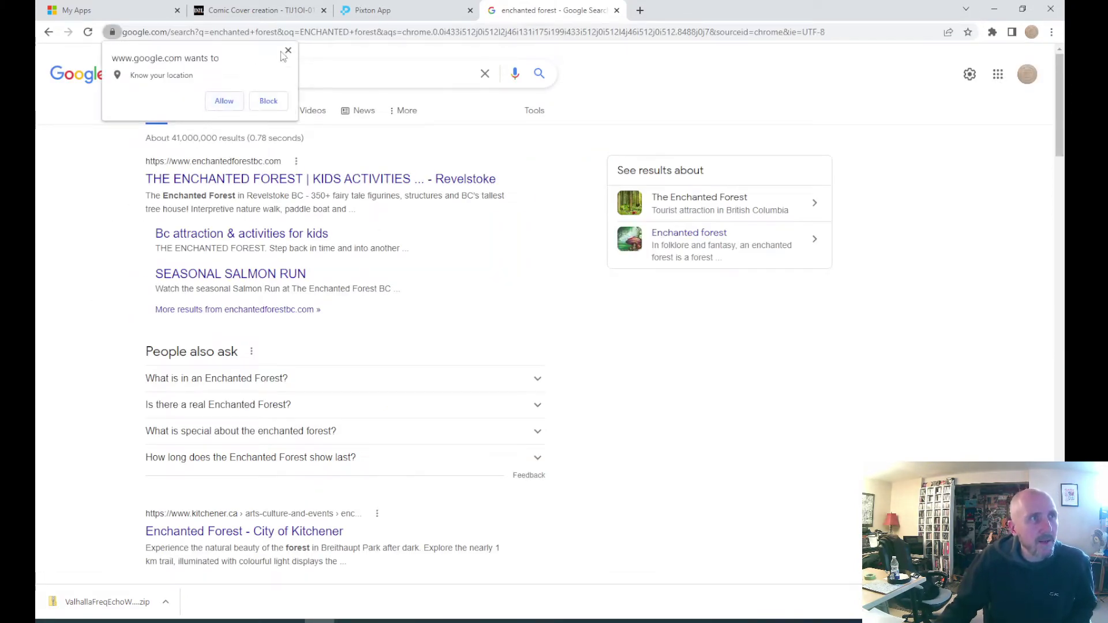
{"action": "left_click", "coordinate": [288, 51]}
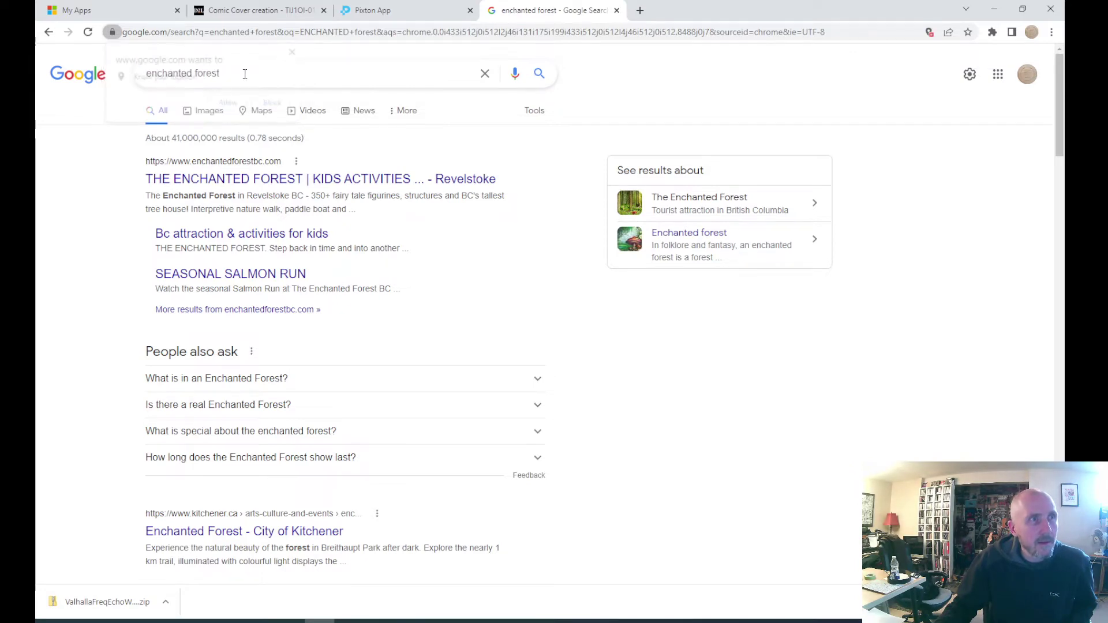
{"action": "left_click", "coordinate": [208, 112]}
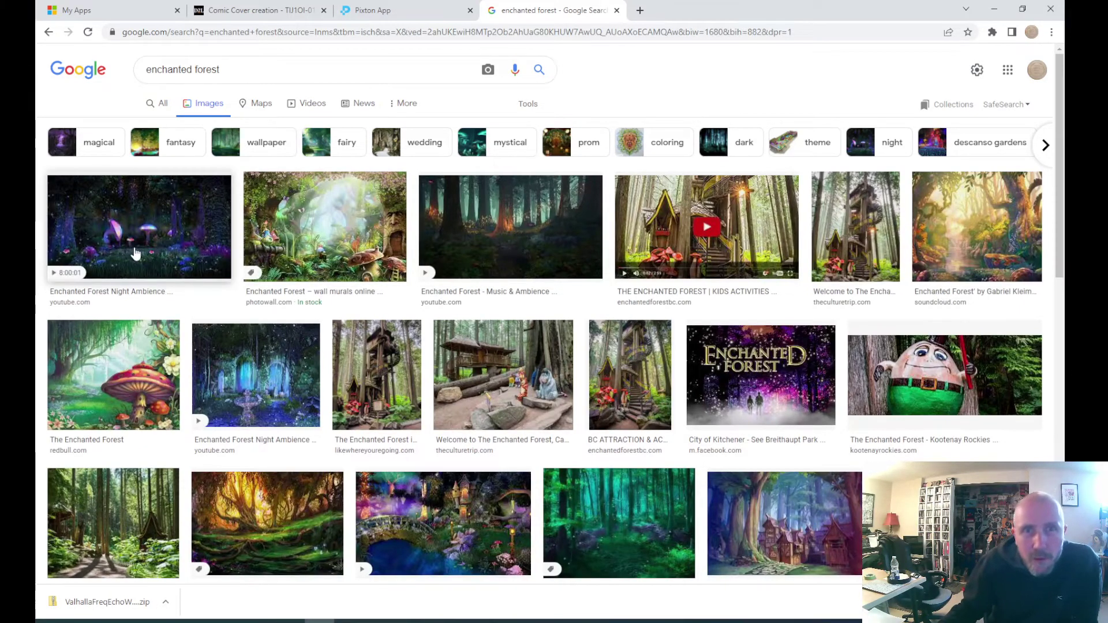
- Preview the enchanted forest images and copy the 1,280 × 719 GameDev.net picture with the wooden signpost and fence
{"action": "left_click", "coordinate": [99, 219]}
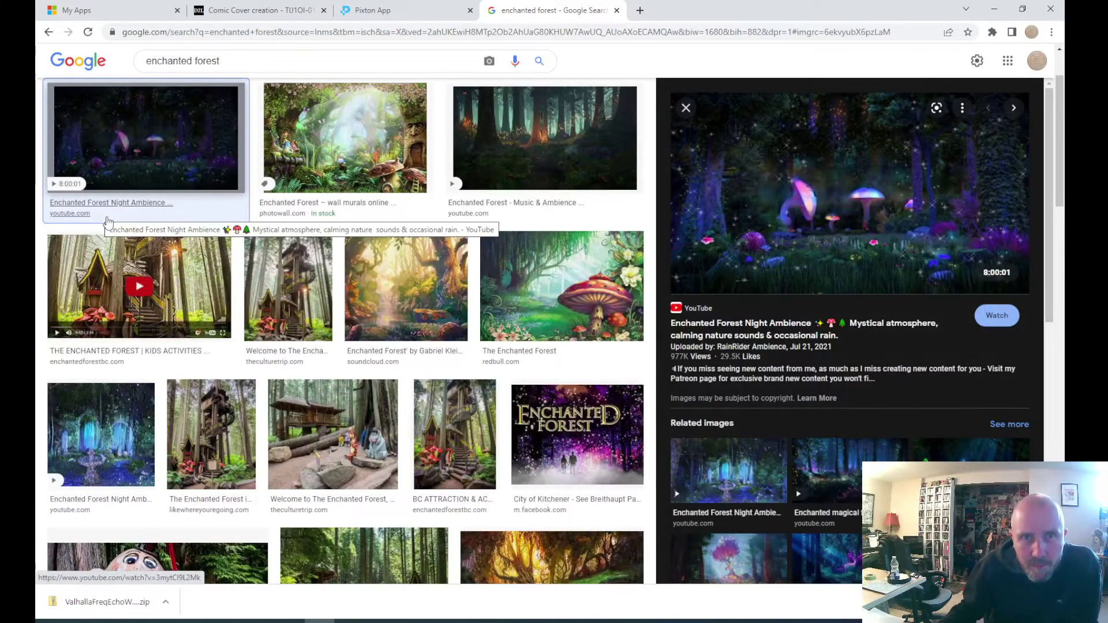
{"action": "left_click", "coordinate": [331, 153]}
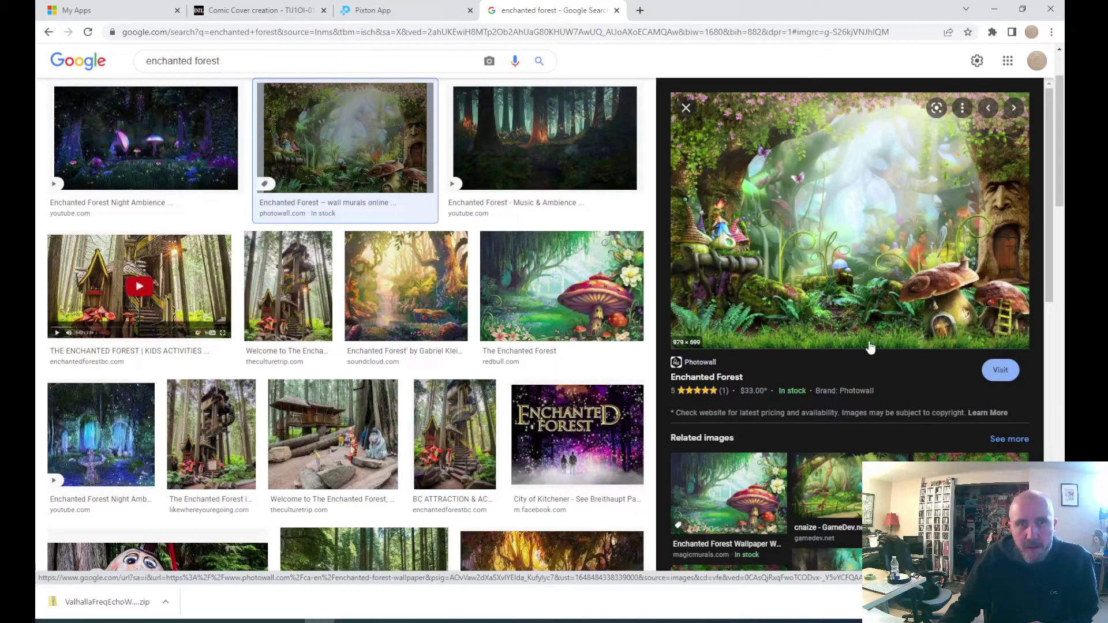
{"action": "scroll", "coordinate": [850, 350], "scroll_direction": "down", "scroll_amount": 1}
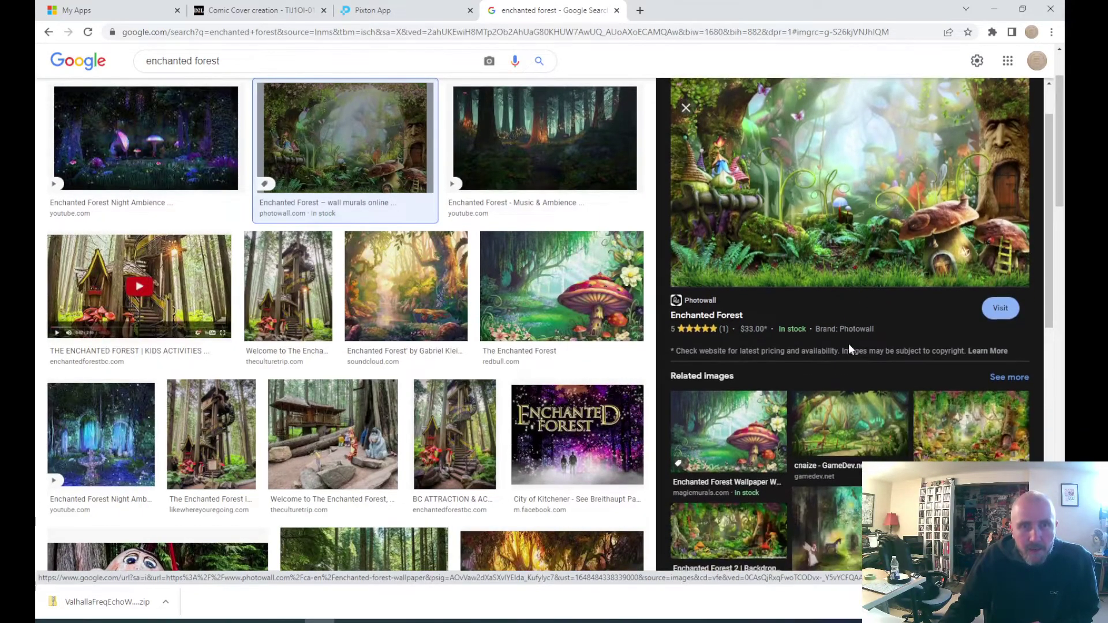
{"action": "scroll", "coordinate": [848, 347], "scroll_direction": "down", "scroll_amount": 2}
{"action": "scroll", "coordinate": [846, 349], "scroll_direction": "down", "scroll_amount": 1}
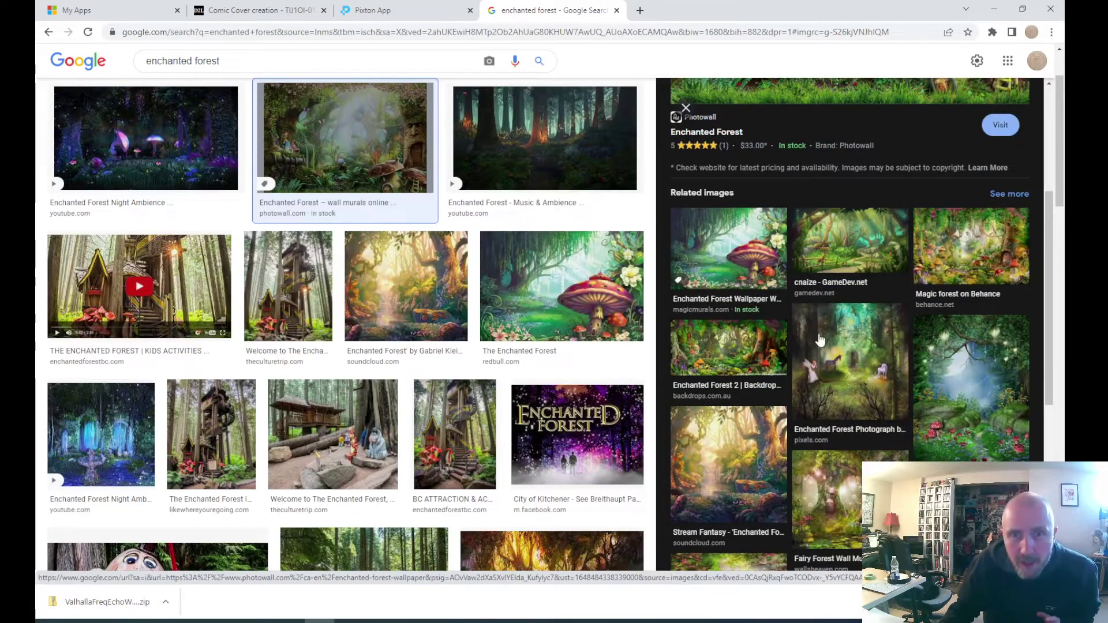
{"action": "left_click", "coordinate": [854, 250]}
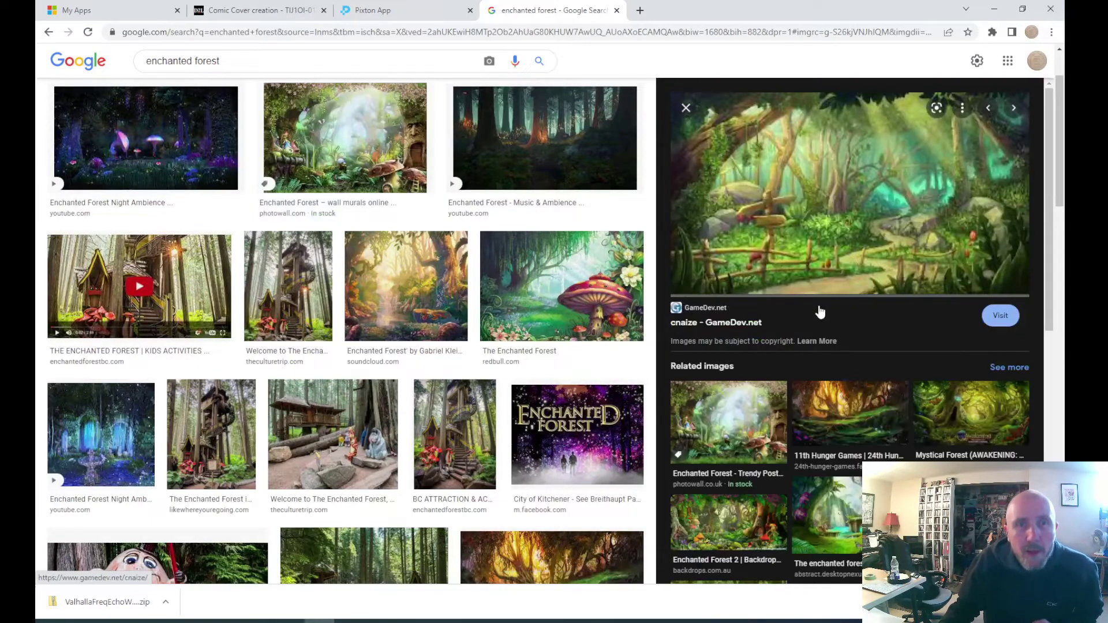
{"action": "scroll", "coordinate": [784, 245], "scroll_direction": "up", "scroll_amount": 1}
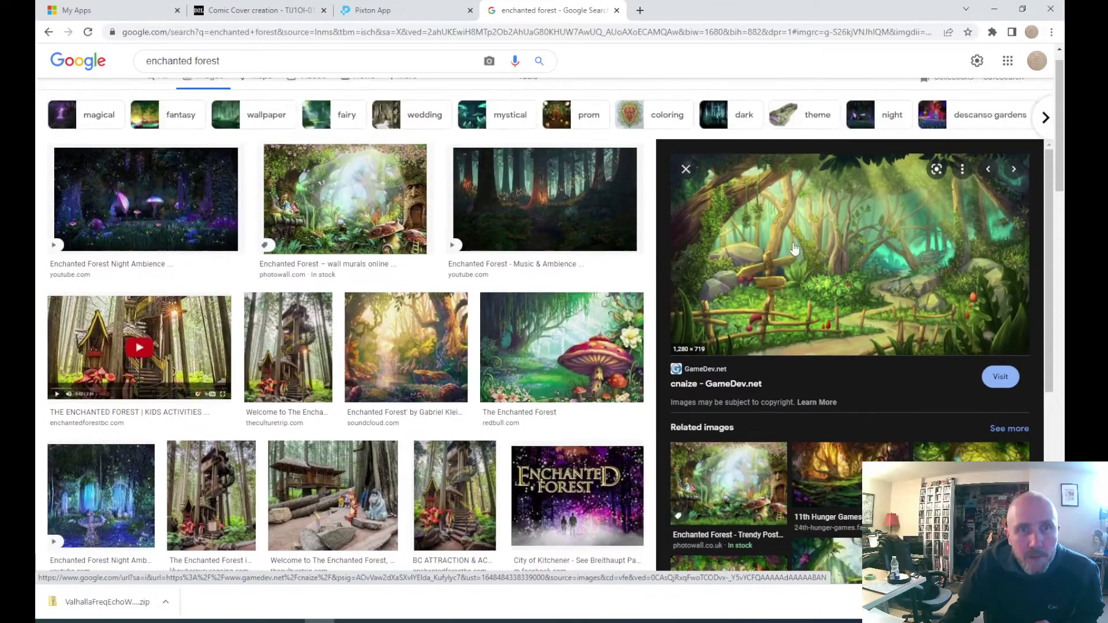
{"action": "right_click", "coordinate": [831, 262]}
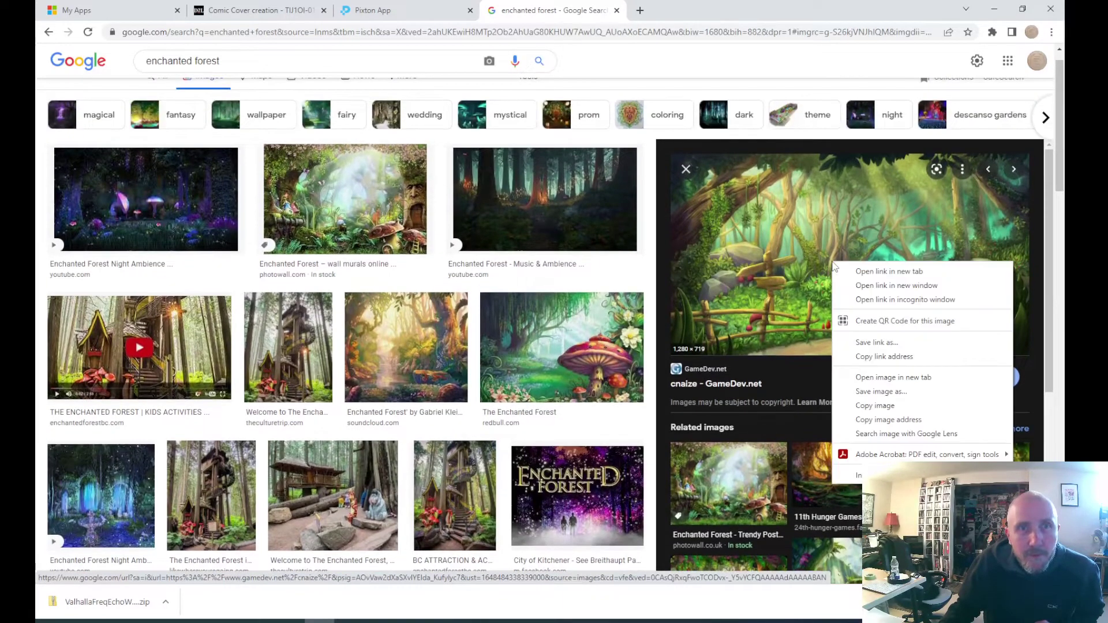
{"action": "left_click", "coordinate": [890, 407]}
- Switch to Photoshop, create a new 1280 x 719 px document from the clipboard size and paste the forest picture into it
{"action": "left_click", "coordinate": [351, 621]}
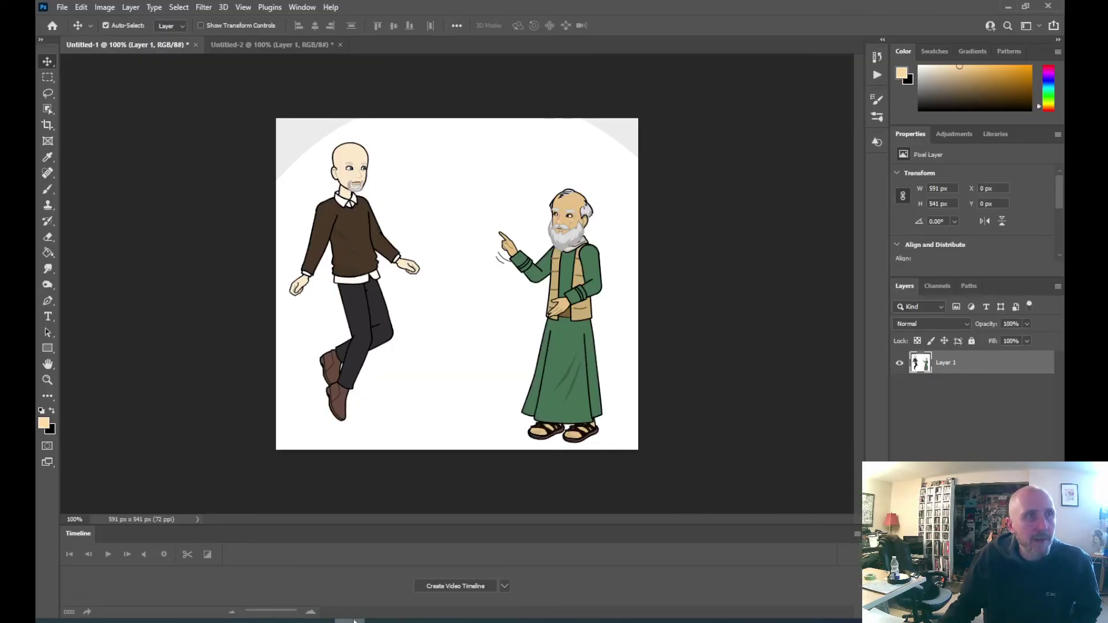
{"action": "left_click", "coordinate": [62, 7]}
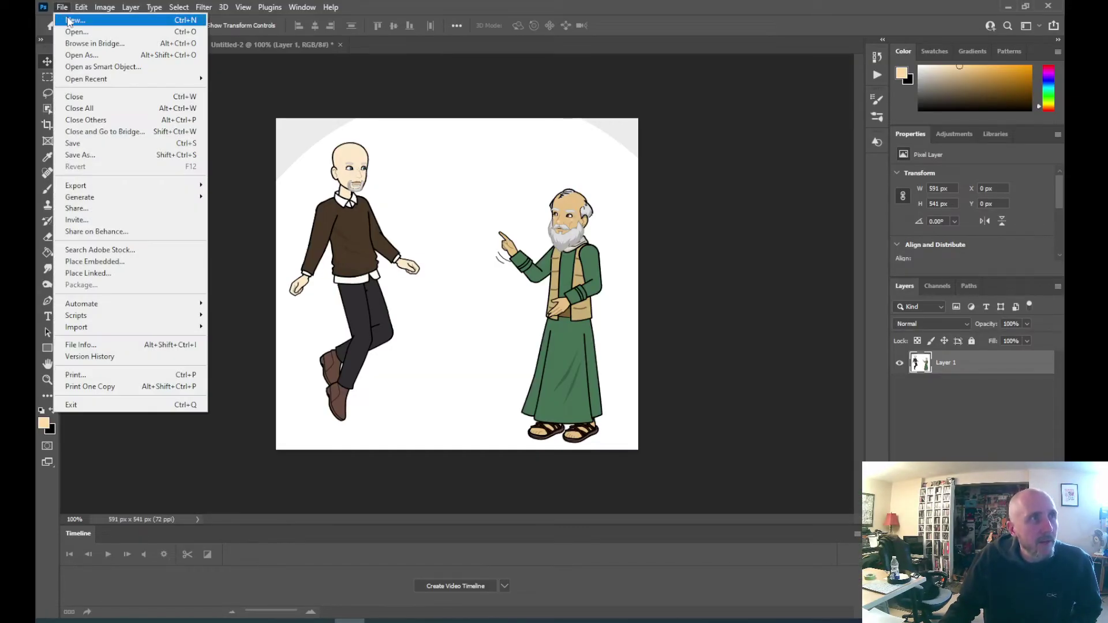
{"action": "left_click", "coordinate": [69, 18]}
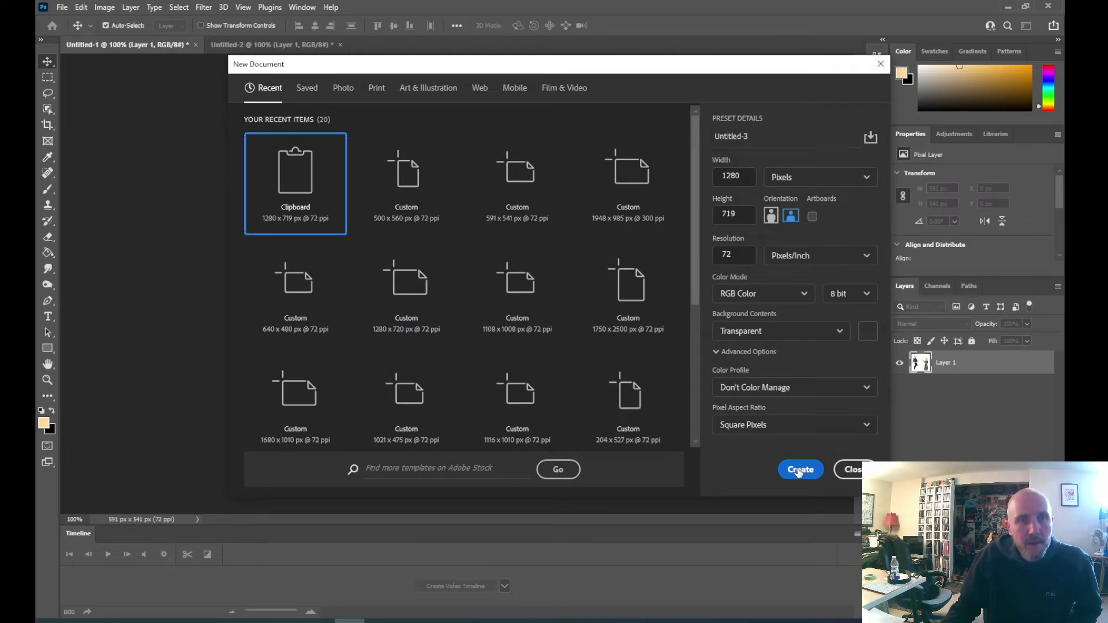
{"action": "left_click", "coordinate": [799, 468]}
{"action": "key", "text": "ctrl+v"}
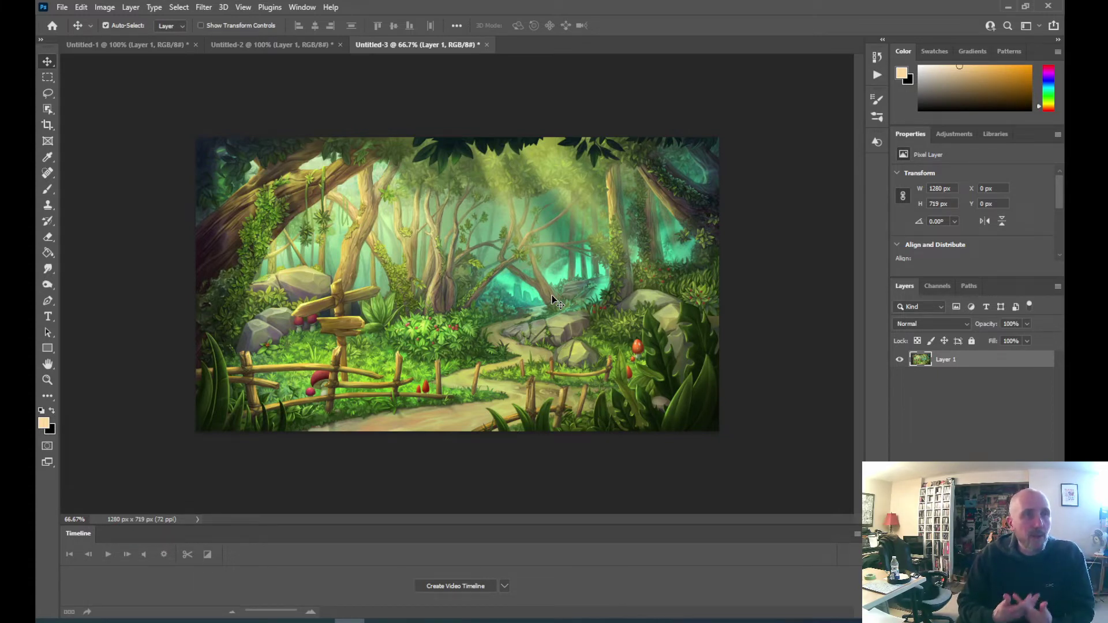
- Remove the white background around the hooded character in Untitled-2 using the Magic Wand
{"action": "left_click", "coordinate": [248, 45]}
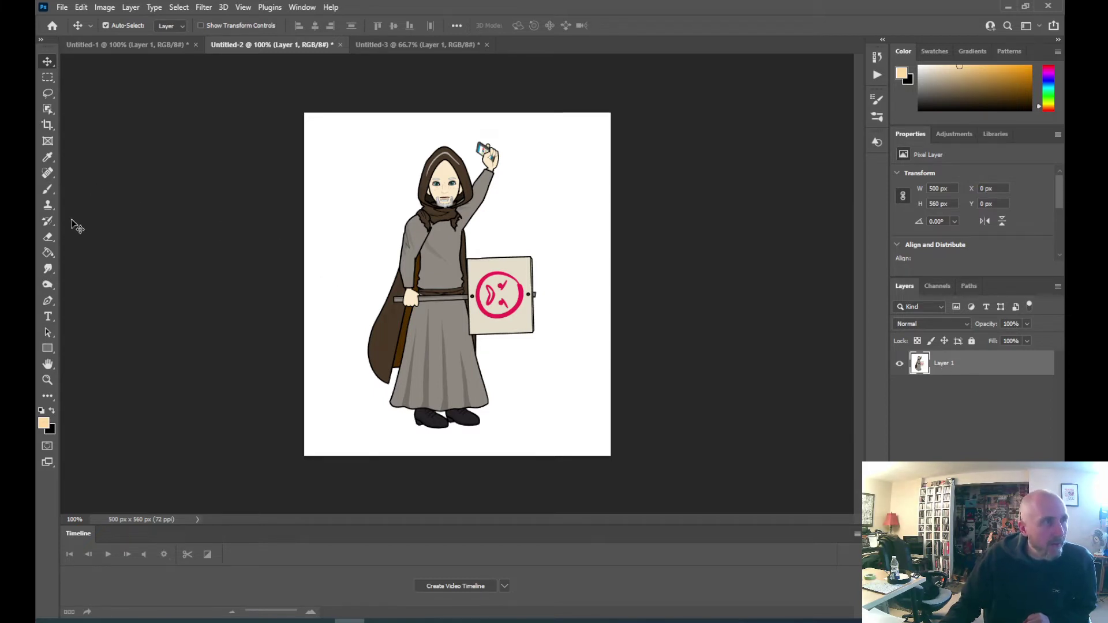
{"action": "right_click", "coordinate": [47, 106]}
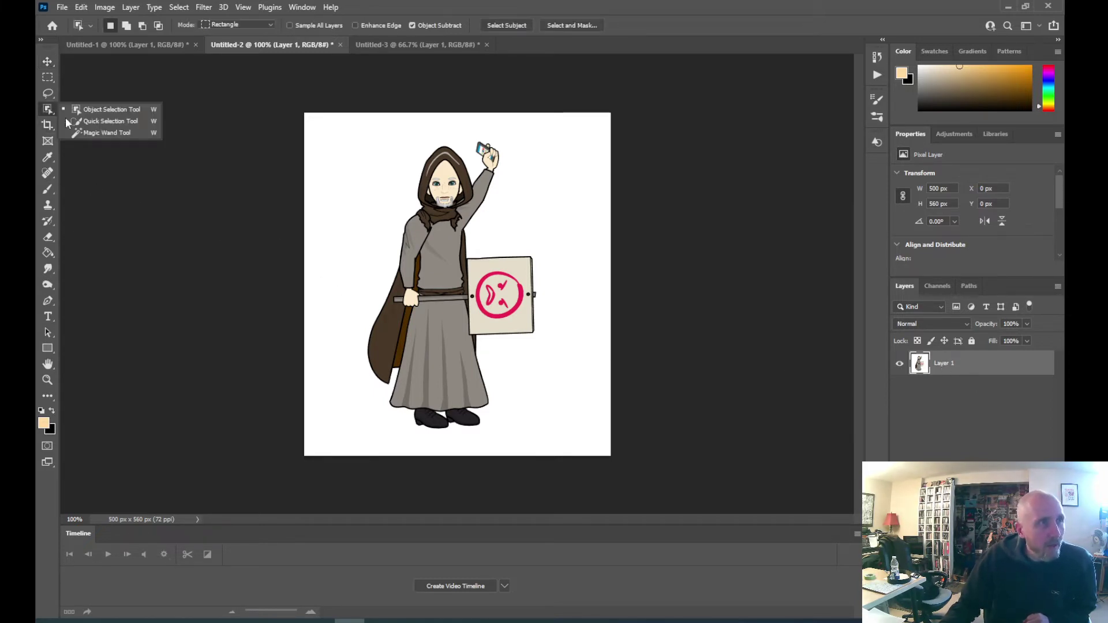
{"action": "left_click", "coordinate": [93, 133]}
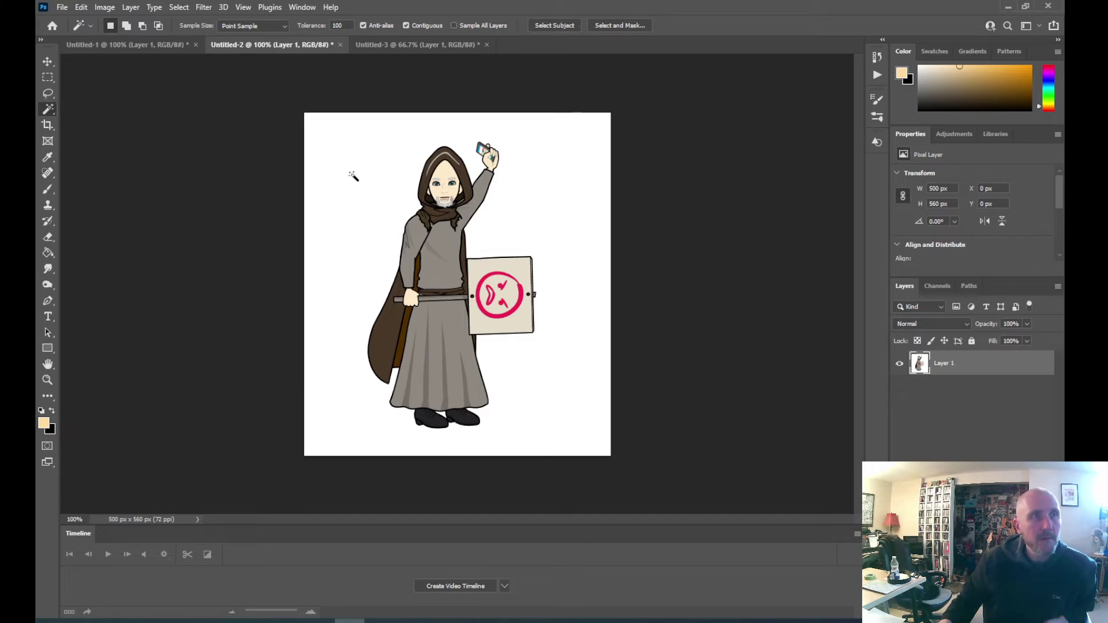
{"action": "left_click", "coordinate": [353, 177]}
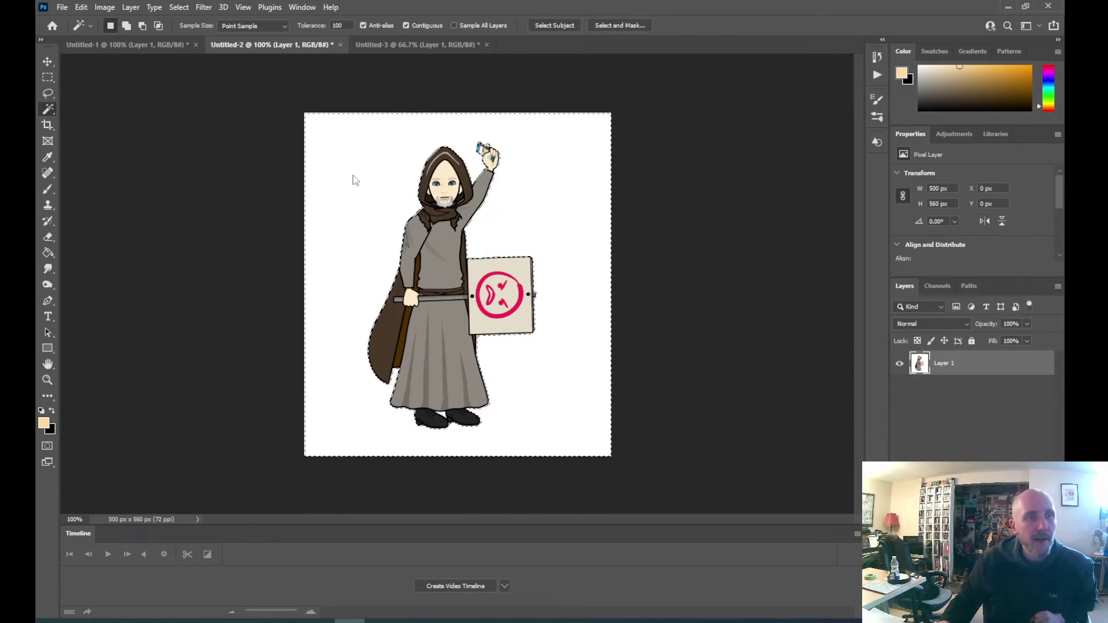
{"action": "key", "text": "Delete"}
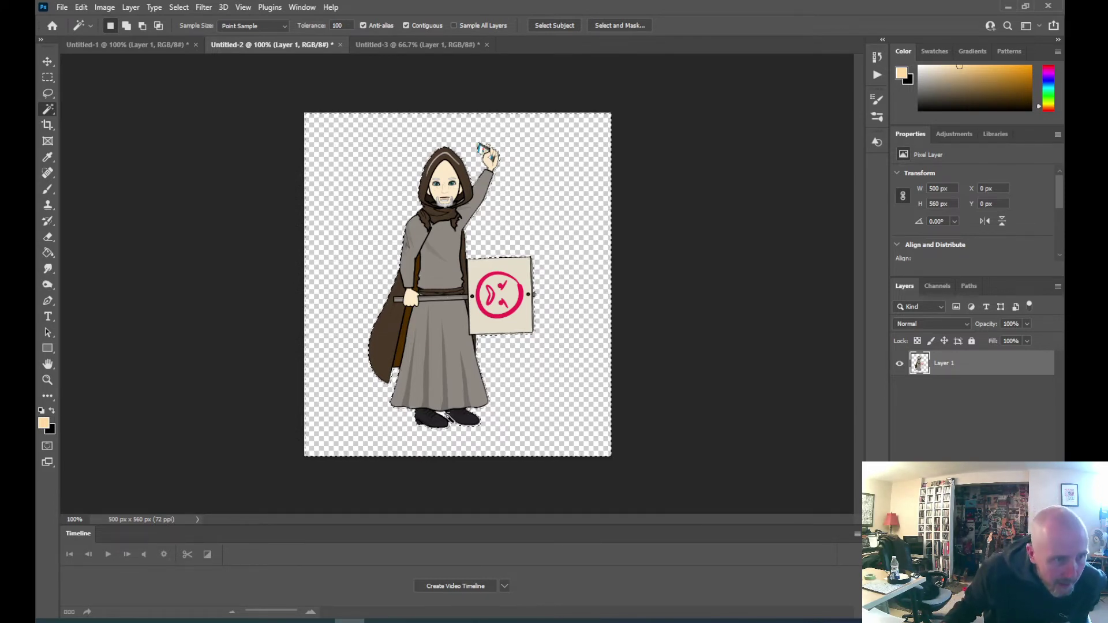
- Remove the remaining white area between the hooded character's shoes with the Magic Wand
{"action": "left_click", "coordinate": [690, 430]}
{"action": "key", "text": "ctrl+plus"}
{"action": "key", "text": "ctrl+plus"}
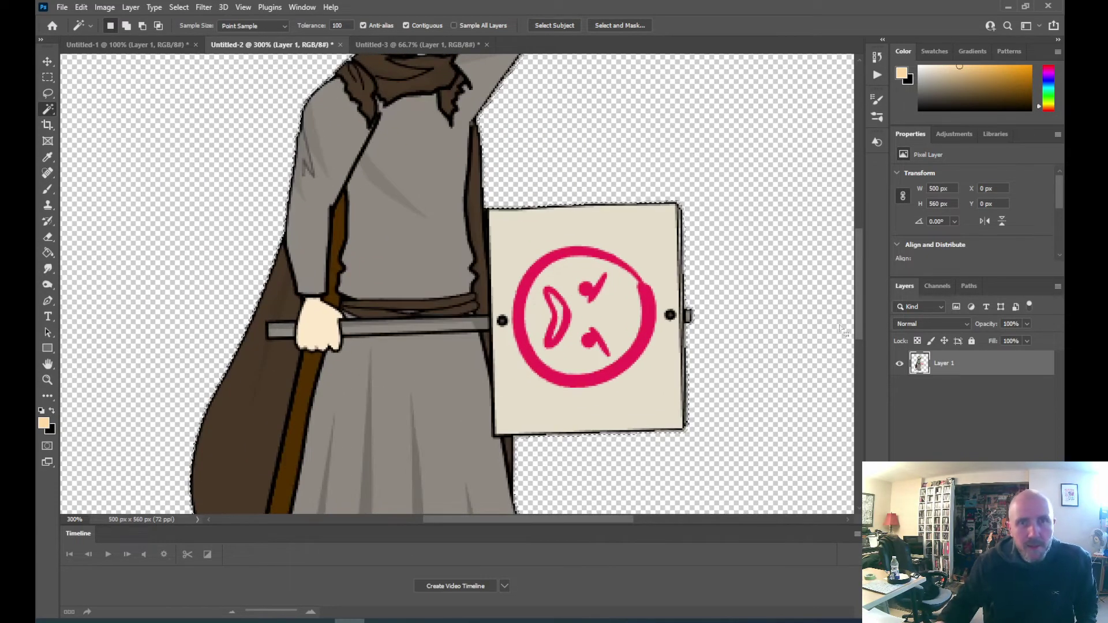
{"action": "left_click_drag", "start_coordinate": [858, 302], "coordinate": [865, 390]}
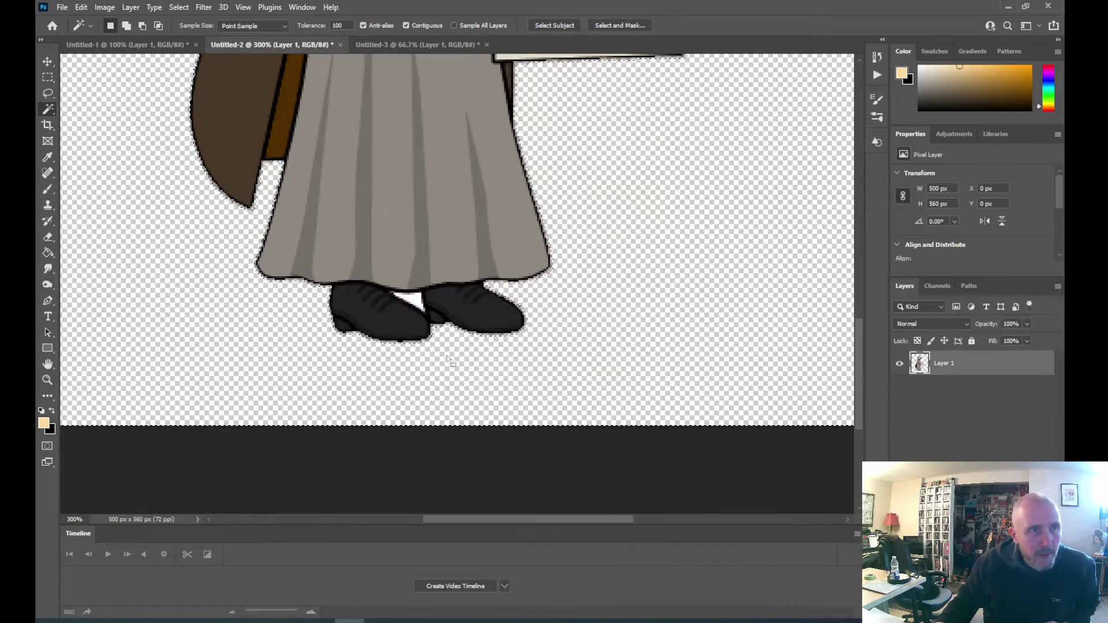
{"action": "left_click", "coordinate": [414, 301]}
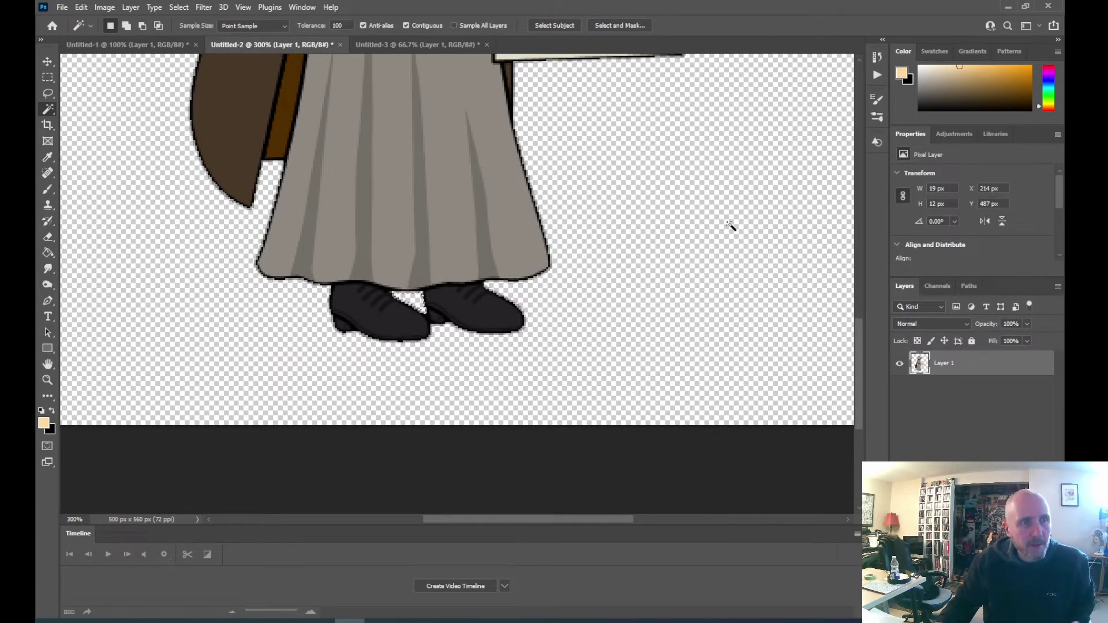
{"action": "key", "text": "ctrl+minus"}
{"action": "key", "text": "ctrl+minus"}
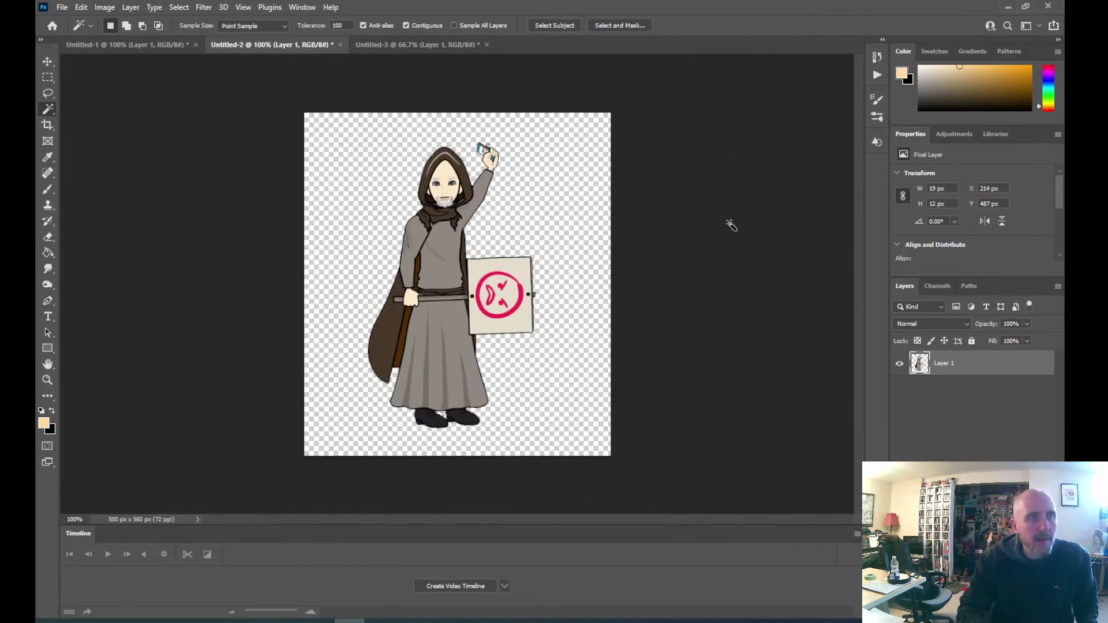
- Copy the hooded character within a rectangular marquee of about 418 x 512 px and paste it into the forest document Untitled-3
{"action": "left_click", "coordinate": [49, 78]}
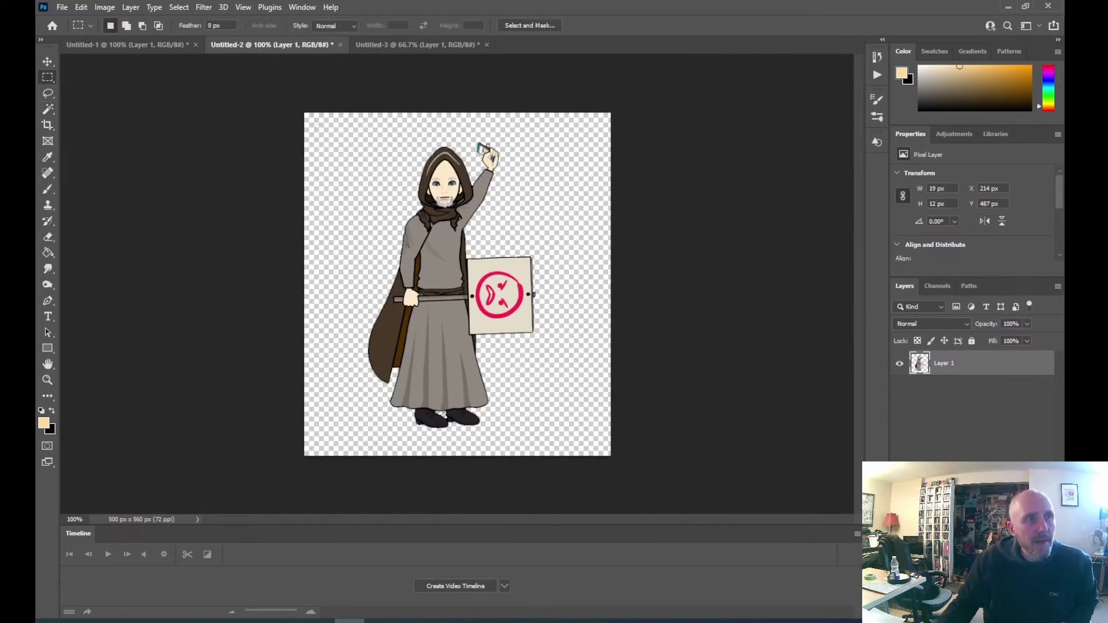
{"action": "left_click_drag", "start_coordinate": [319, 124], "coordinate": [576, 437]}
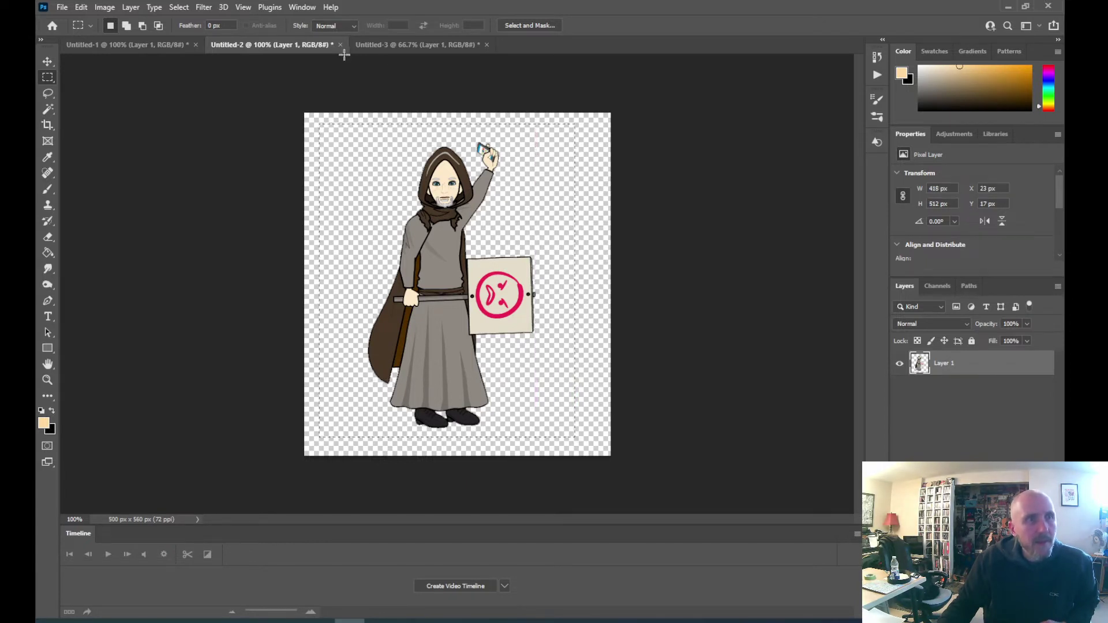
{"action": "left_click", "coordinate": [81, 7]}
{"action": "left_click", "coordinate": [98, 92]}
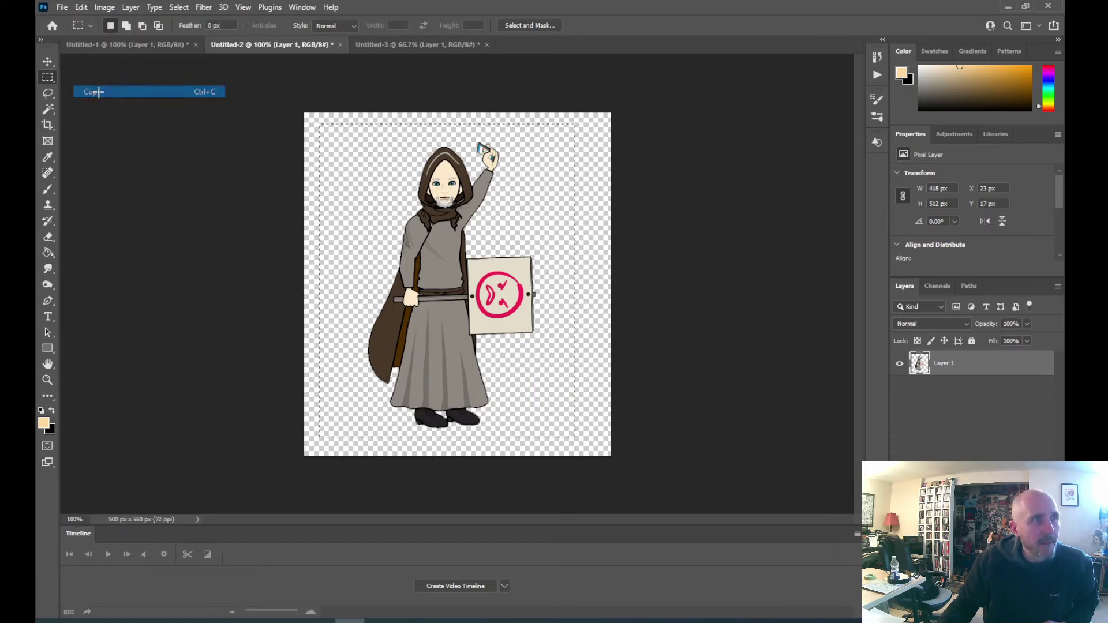
{"action": "left_click", "coordinate": [414, 46]}
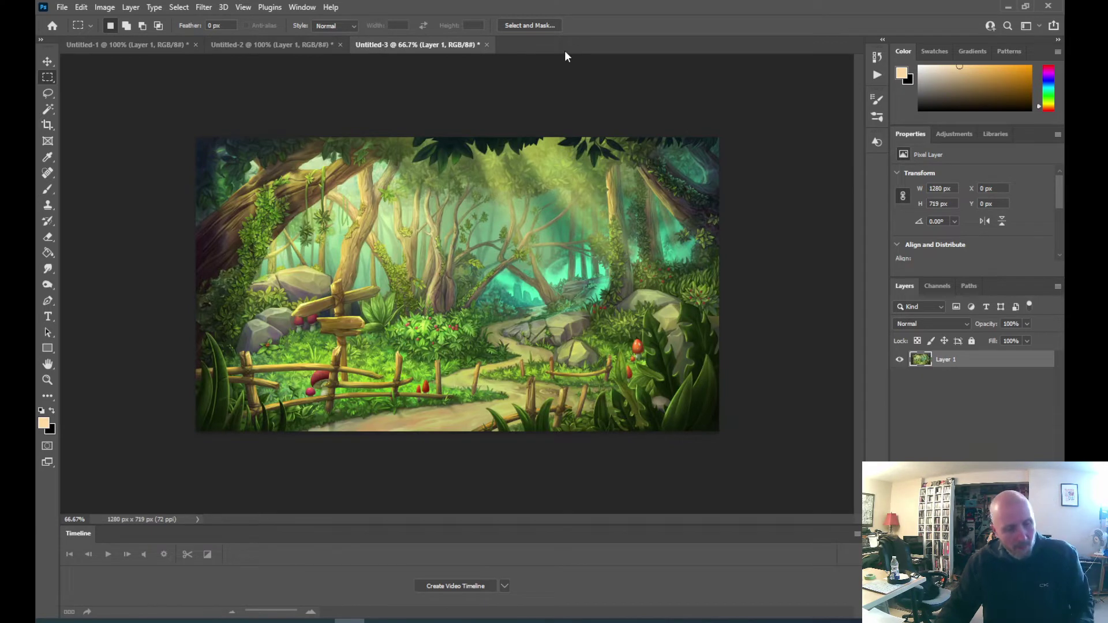
{"action": "key", "text": "ctrl+v"}
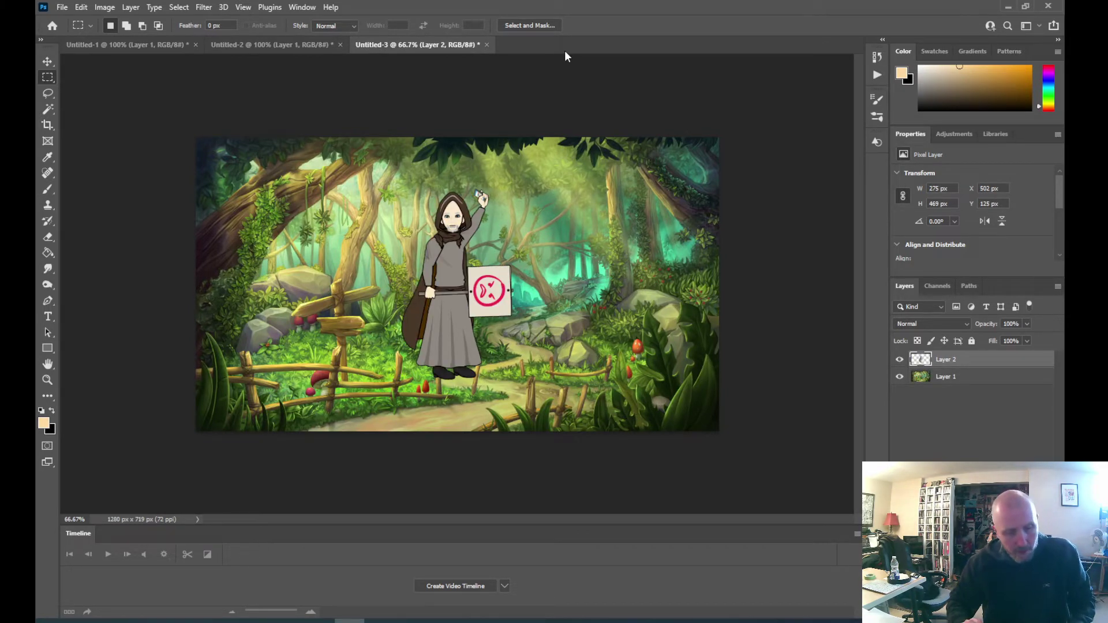
- Scale the hooded character to about 68% on the path beside the signpost, and return to the two-character document Untitled-1
{"action": "key", "text": "ctrl+t"}
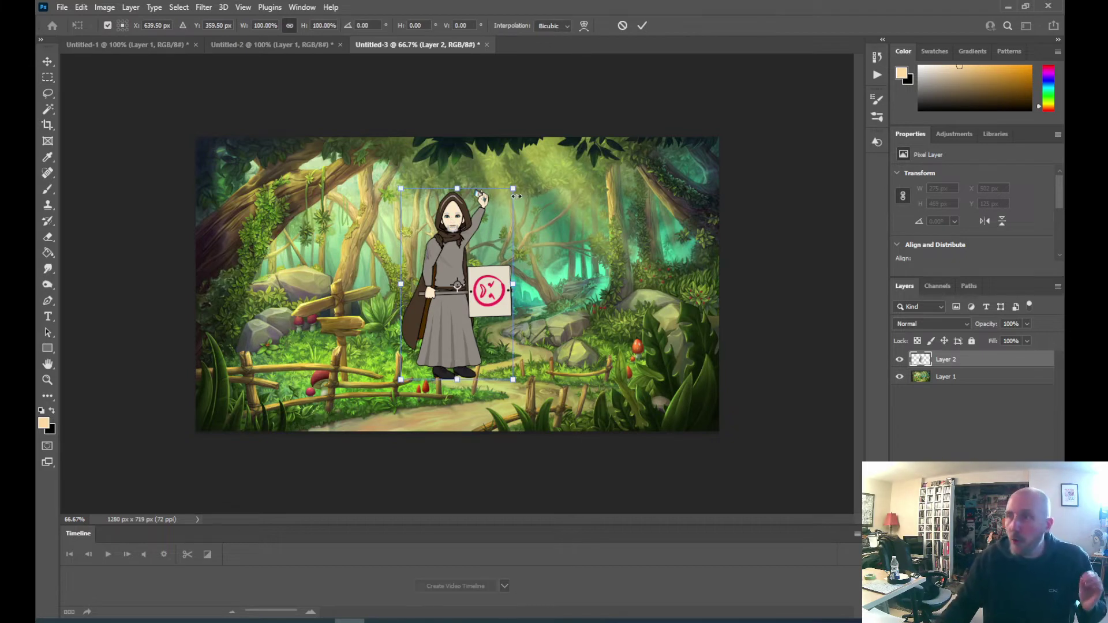
{"action": "left_click_drag", "start_coordinate": [511, 189], "coordinate": [477, 249]}
{"action": "left_click_drag", "start_coordinate": [437, 304], "coordinate": [398, 344]}
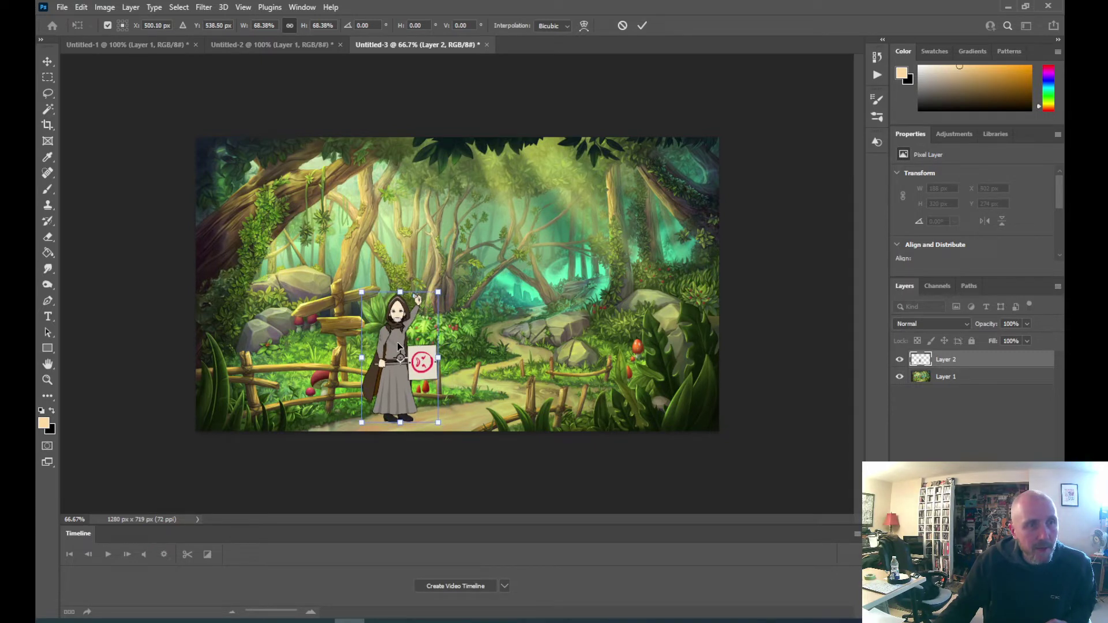
{"action": "left_click", "coordinate": [47, 61]}
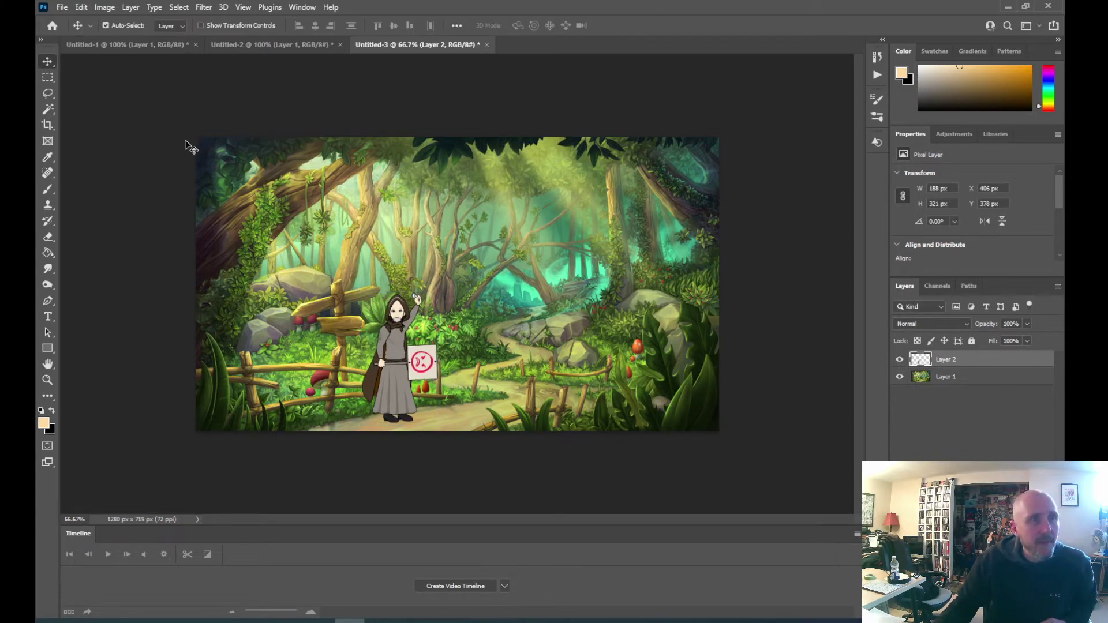
{"action": "left_click", "coordinate": [126, 45]}
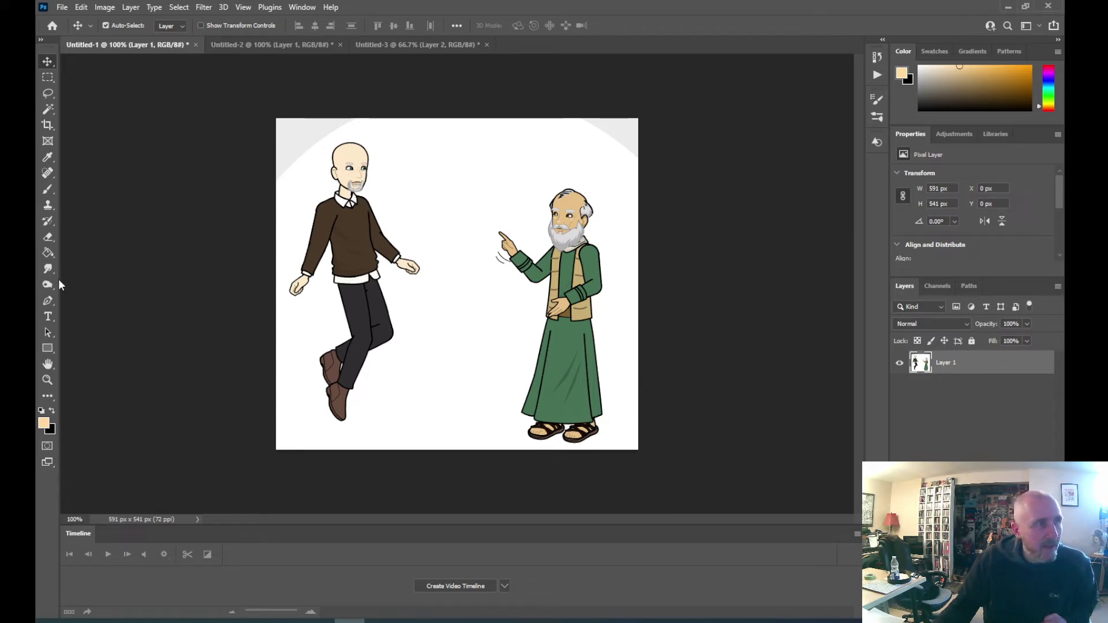
- Try to delete the white background around the two characters with the Magic Wand at tolerance 100, and undo the deletion
{"action": "left_click", "coordinate": [48, 110]}
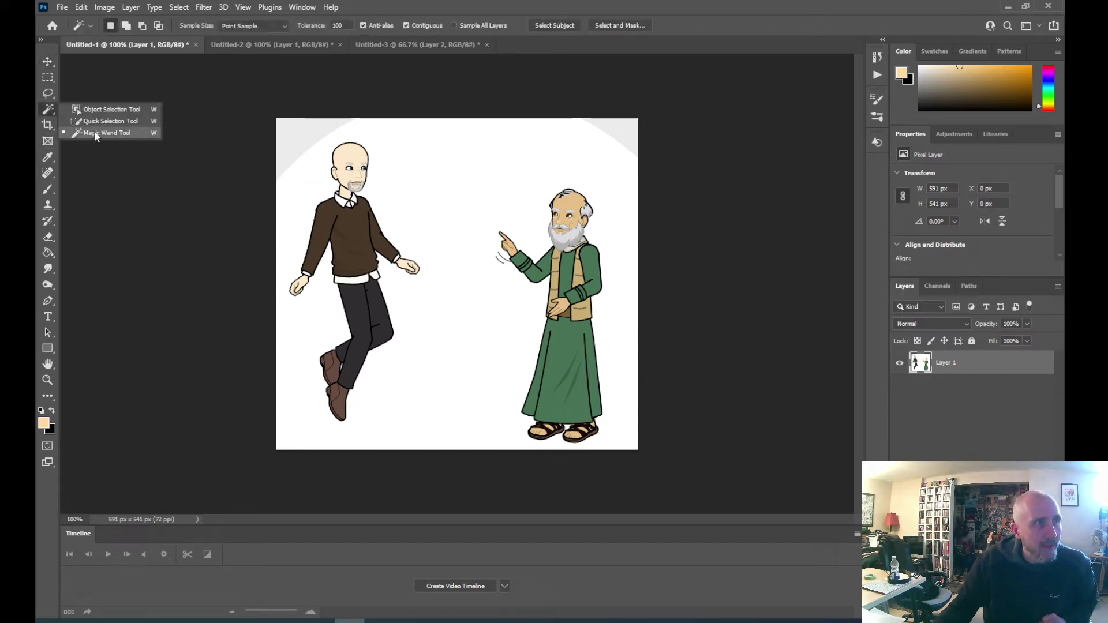
{"action": "left_click", "coordinate": [94, 130]}
{"action": "left_click", "coordinate": [501, 175]}
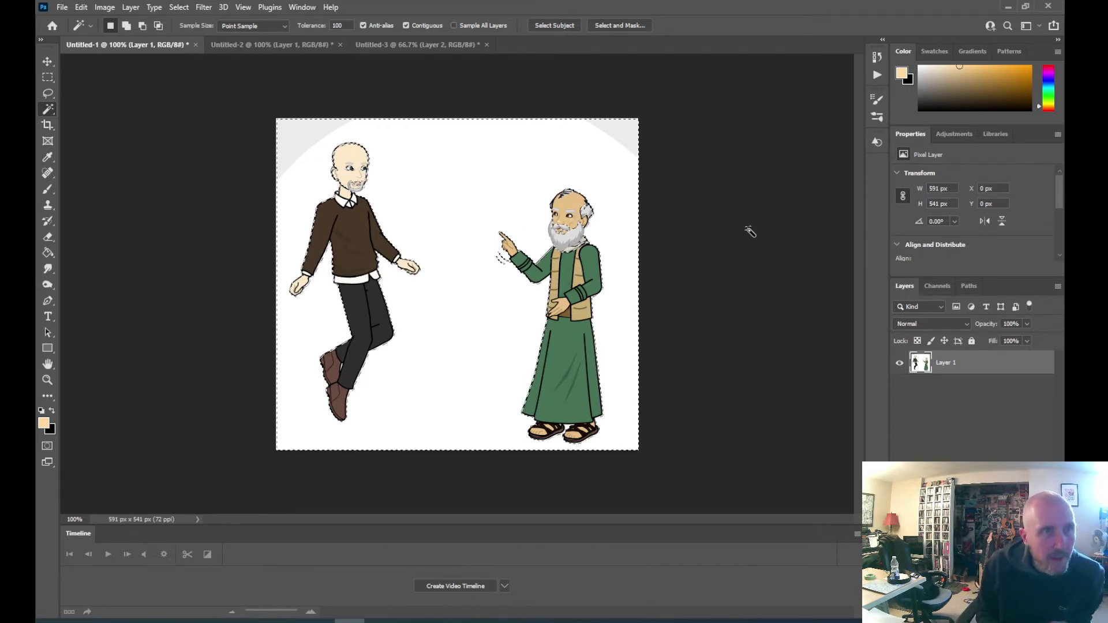
{"action": "key", "text": "Delete"}
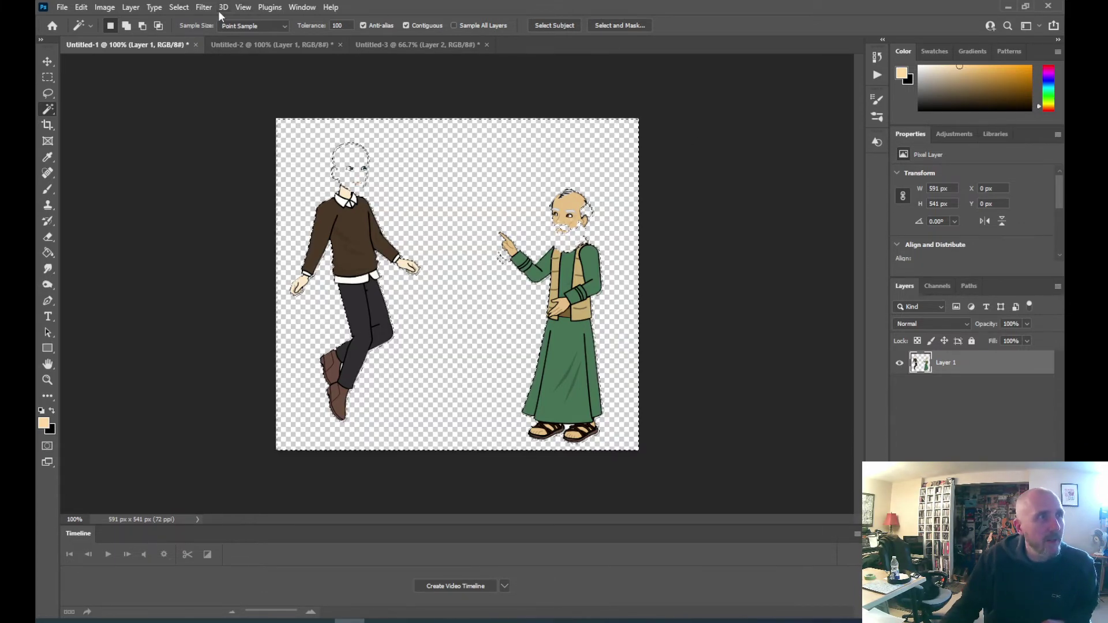
{"action": "left_click", "coordinate": [81, 8]}
{"action": "left_click", "coordinate": [88, 18]}
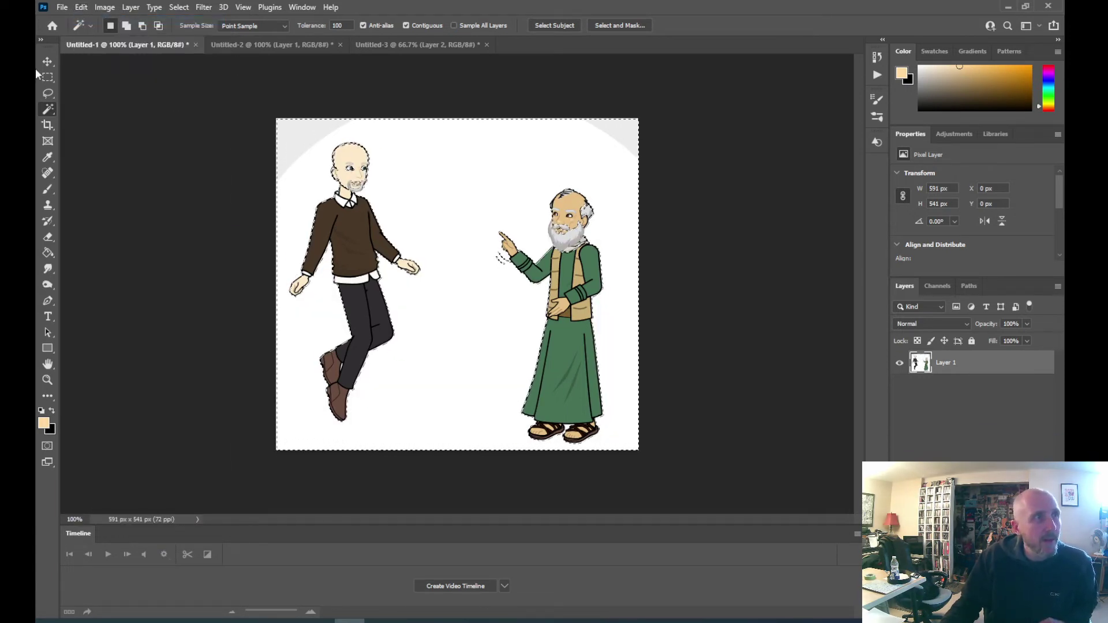
{"action": "left_click", "coordinate": [49, 76]}
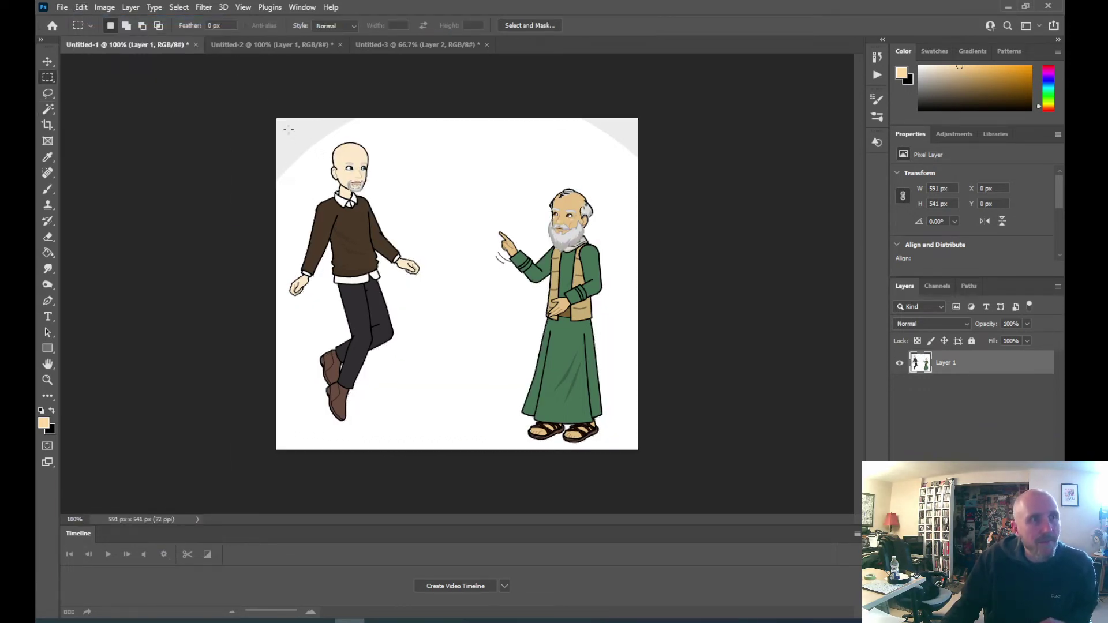
- Set the Magic Wand tolerance to 50 and delete the white background around the two characters
{"action": "left_click", "coordinate": [50, 110]}
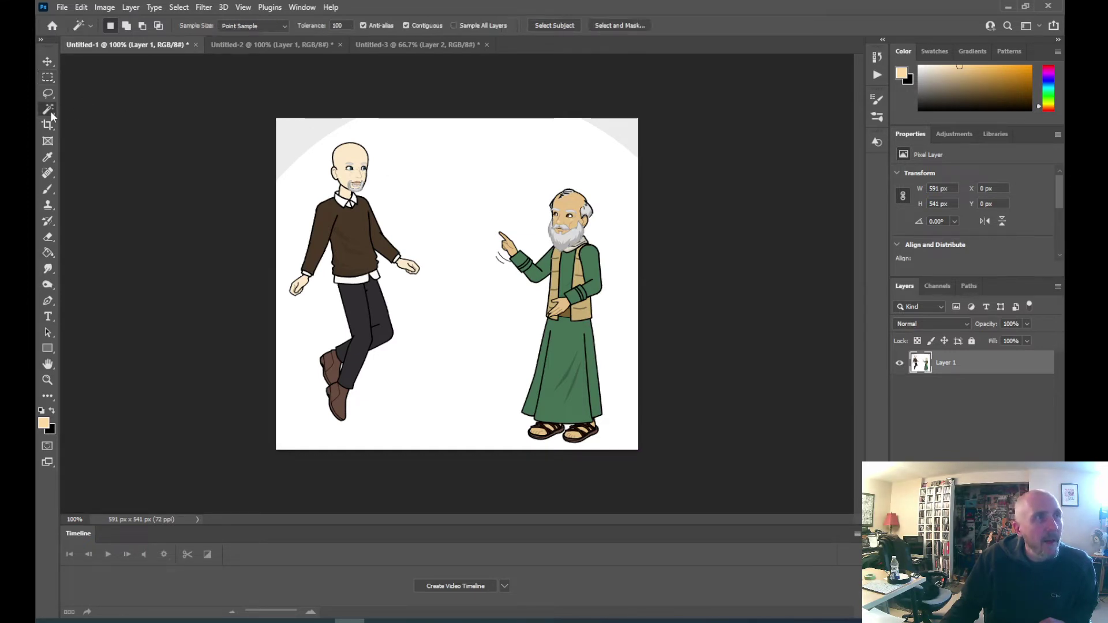
{"action": "left_click", "coordinate": [348, 25]}
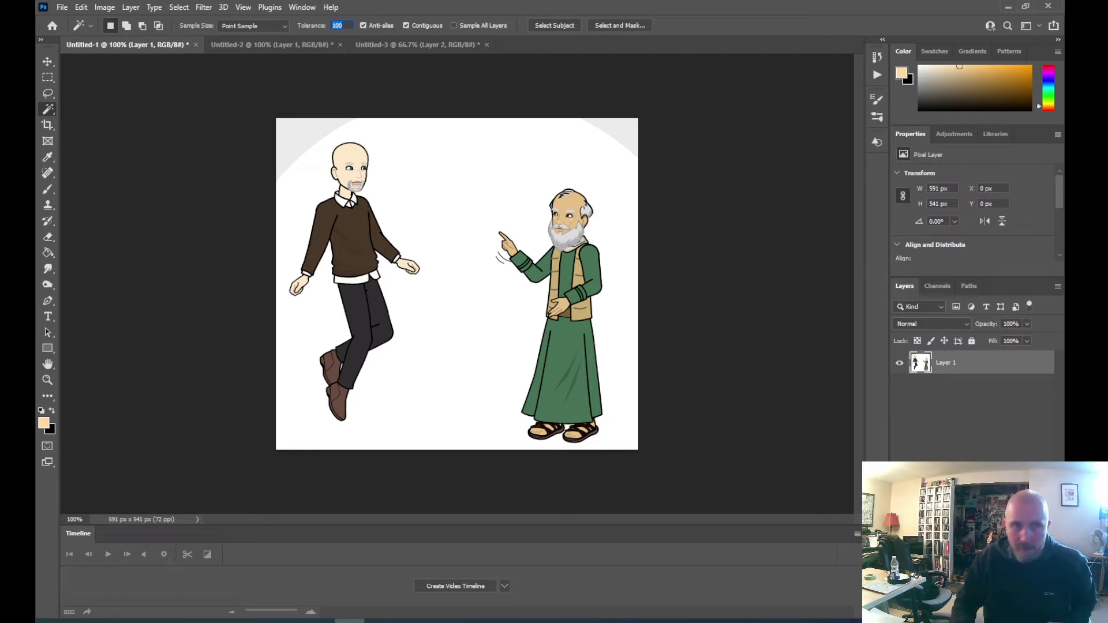
{"action": "type", "text": "50"}
{"action": "left_click", "coordinate": [497, 165]}
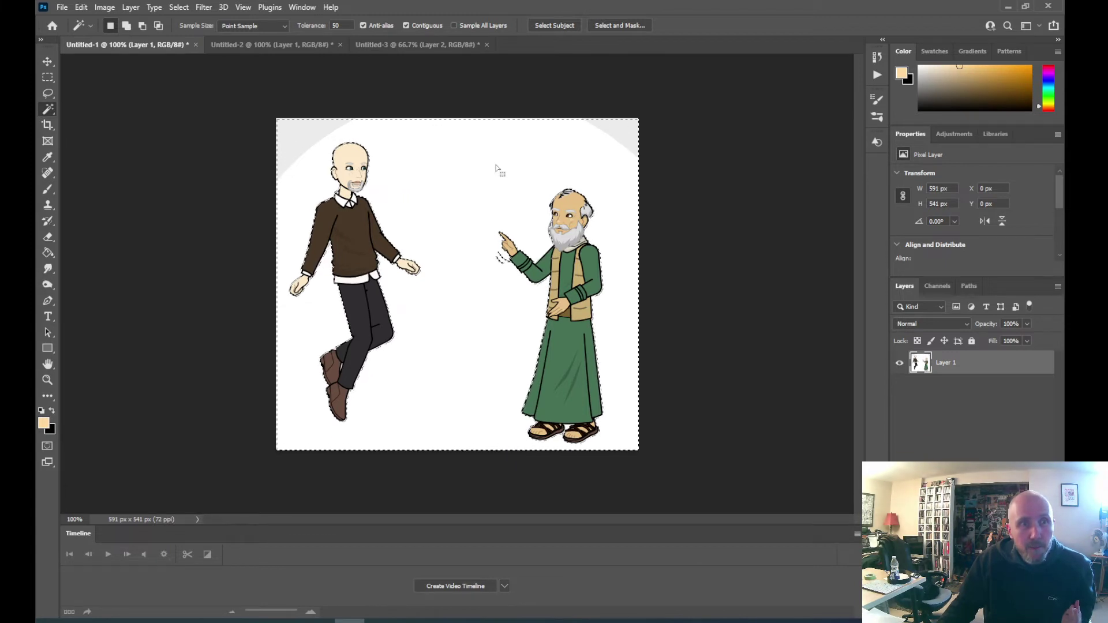
{"action": "key", "text": "Delete"}
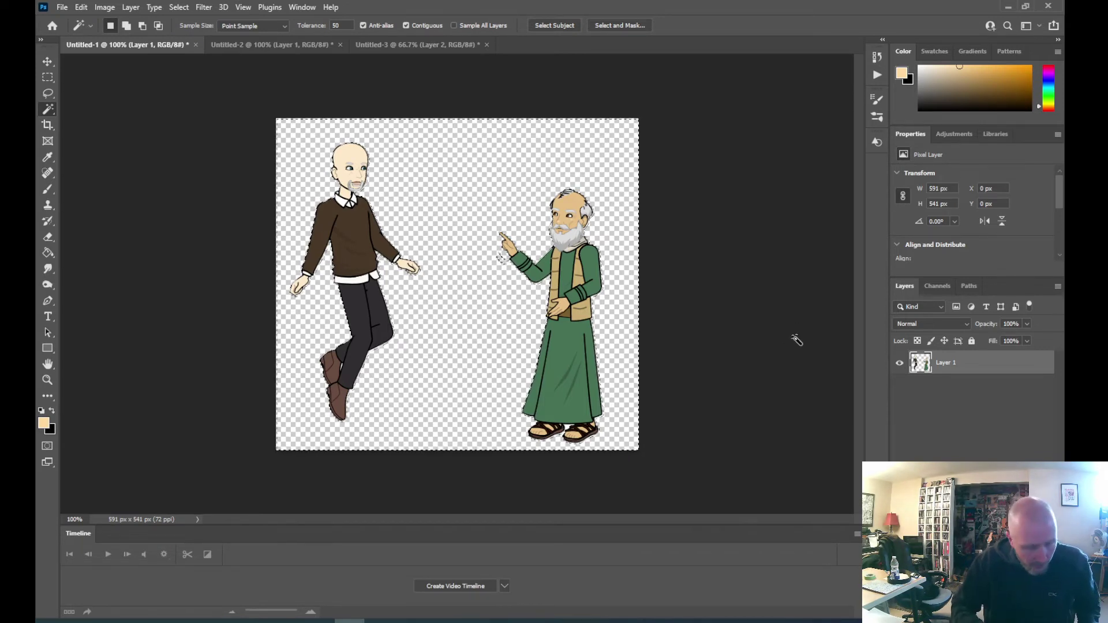
- Remove the remaining white patch between the bearded man's sandals with the Magic Wand
{"action": "key", "text": "ctrl+plus"}
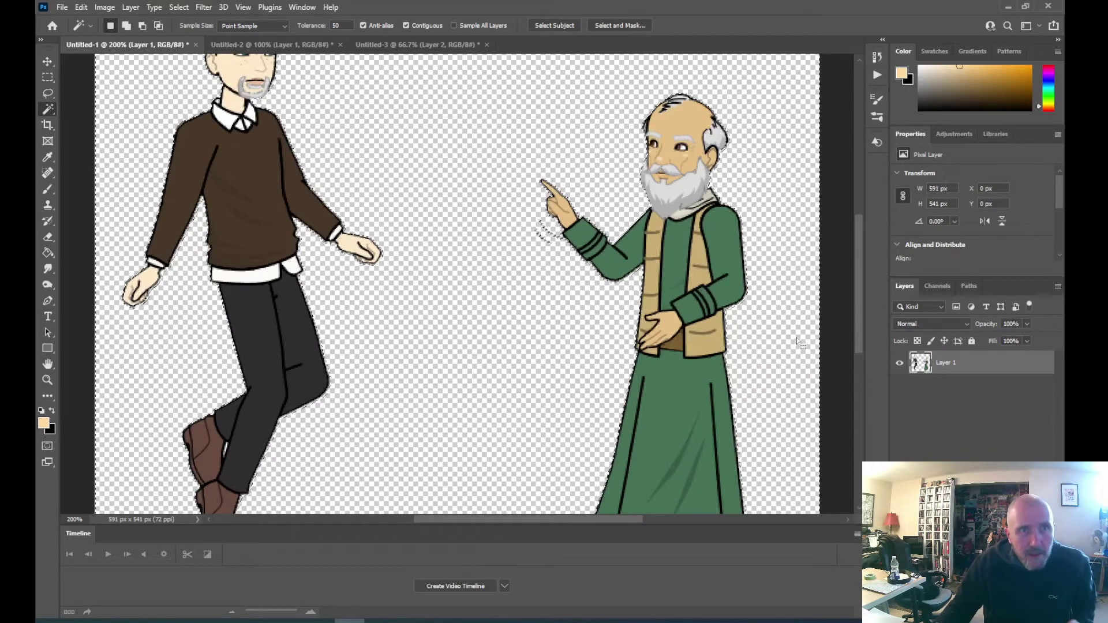
{"action": "left_click_drag", "start_coordinate": [859, 263], "coordinate": [863, 334]}
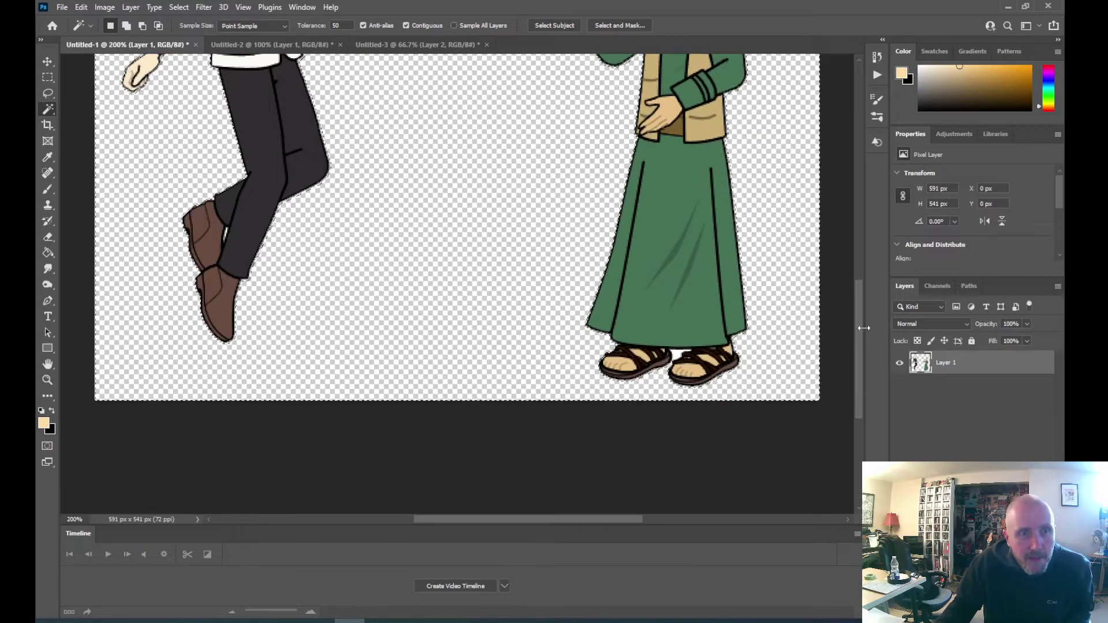
{"action": "left_click", "coordinate": [678, 359]}
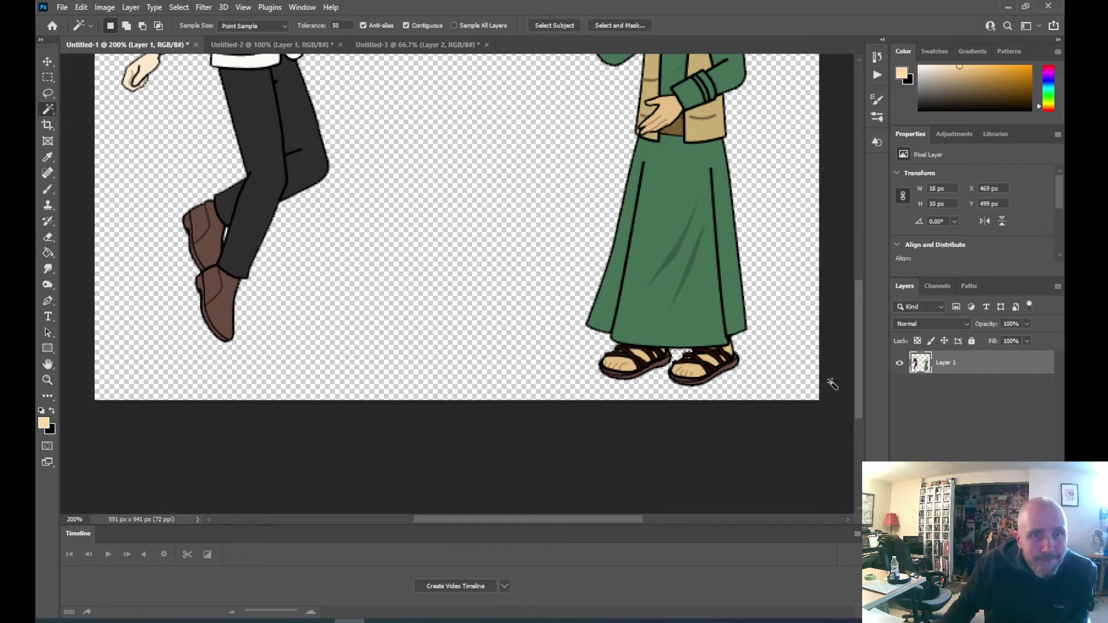
{"action": "left_click_drag", "start_coordinate": [860, 398], "coordinate": [870, 341]}
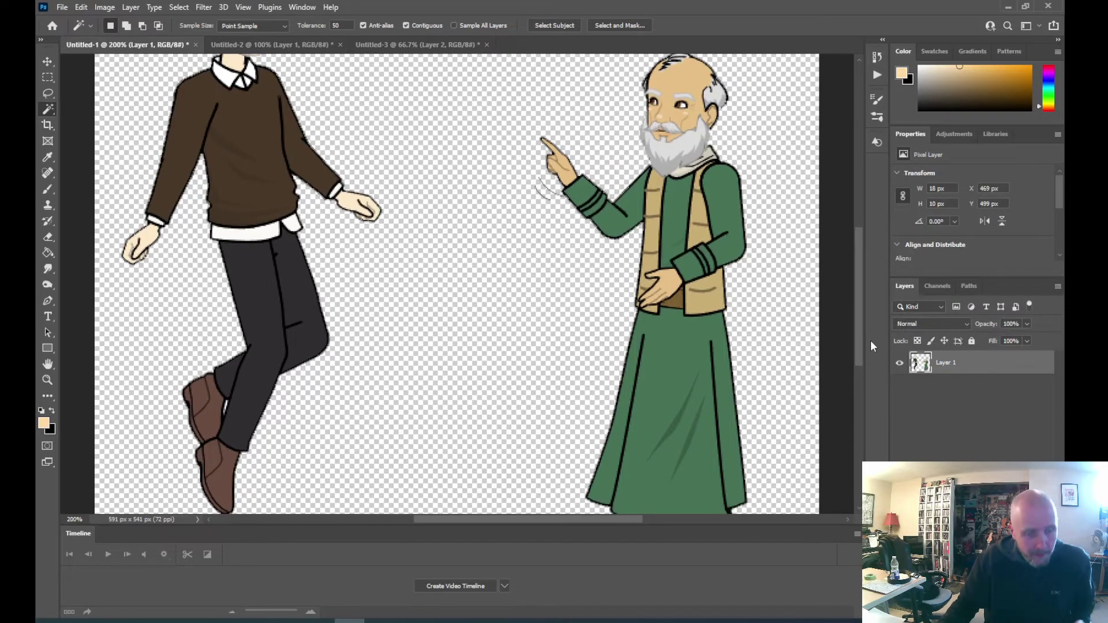
{"action": "key", "text": "ctrl+minus"}
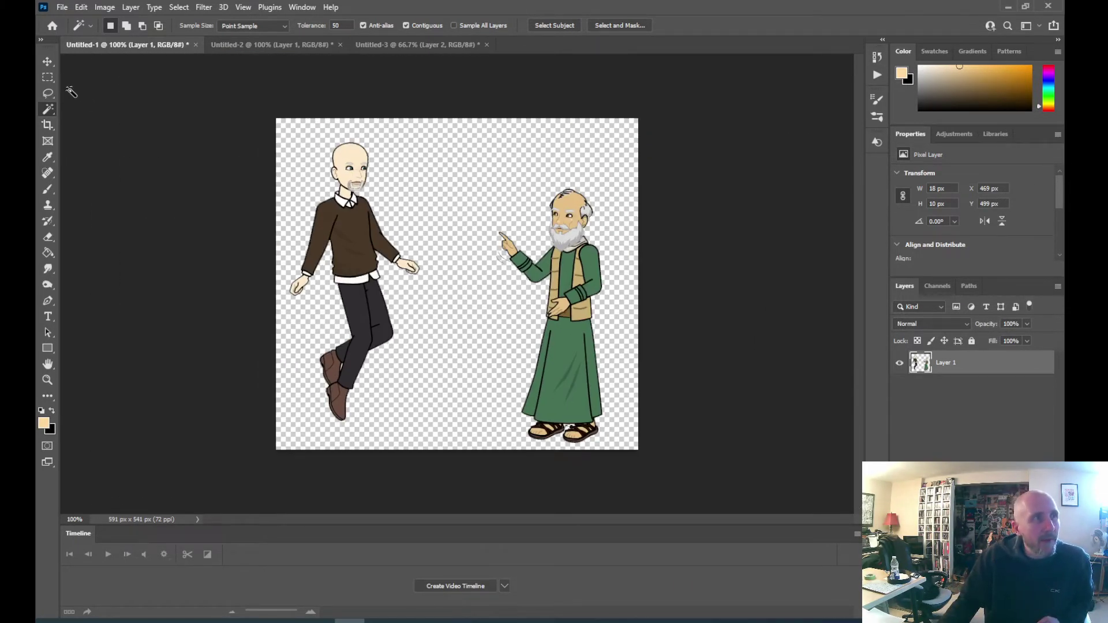
- Copy the bearded man with a rectangular selection and paste him into the forest document Untitled-3
{"action": "left_click", "coordinate": [48, 77]}
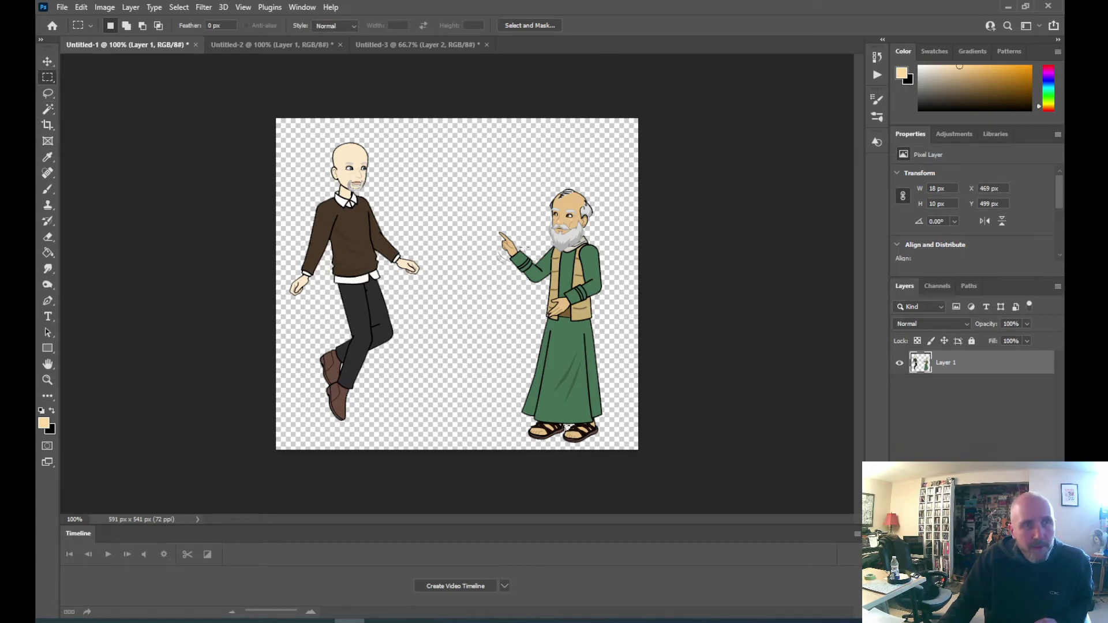
{"action": "left_click_drag", "start_coordinate": [450, 158], "coordinate": [636, 453]}
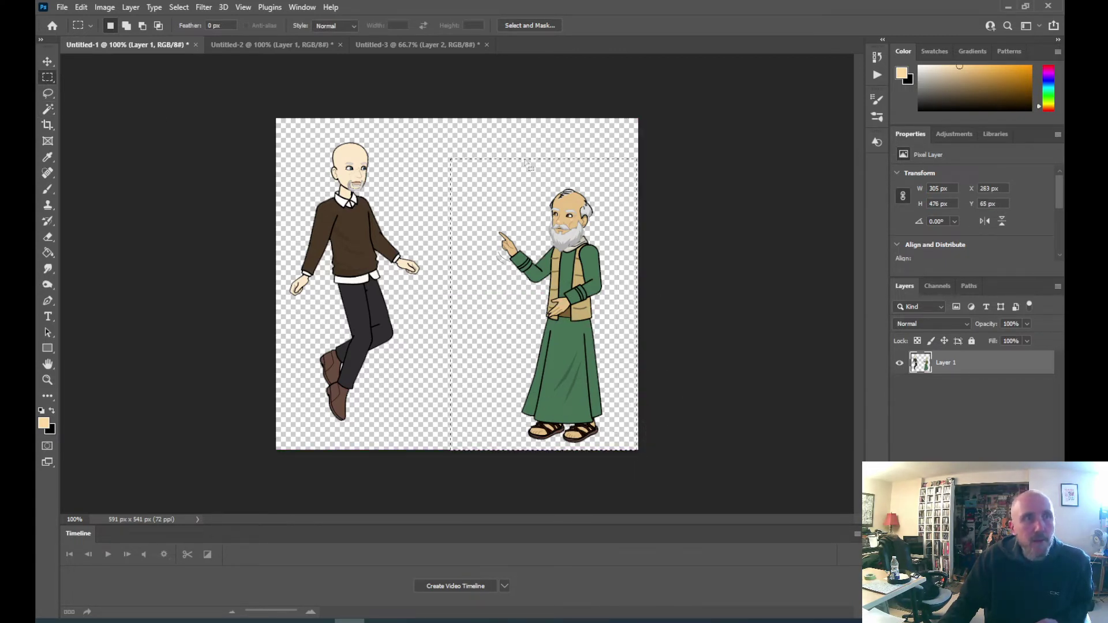
{"action": "left_click", "coordinate": [83, 7]}
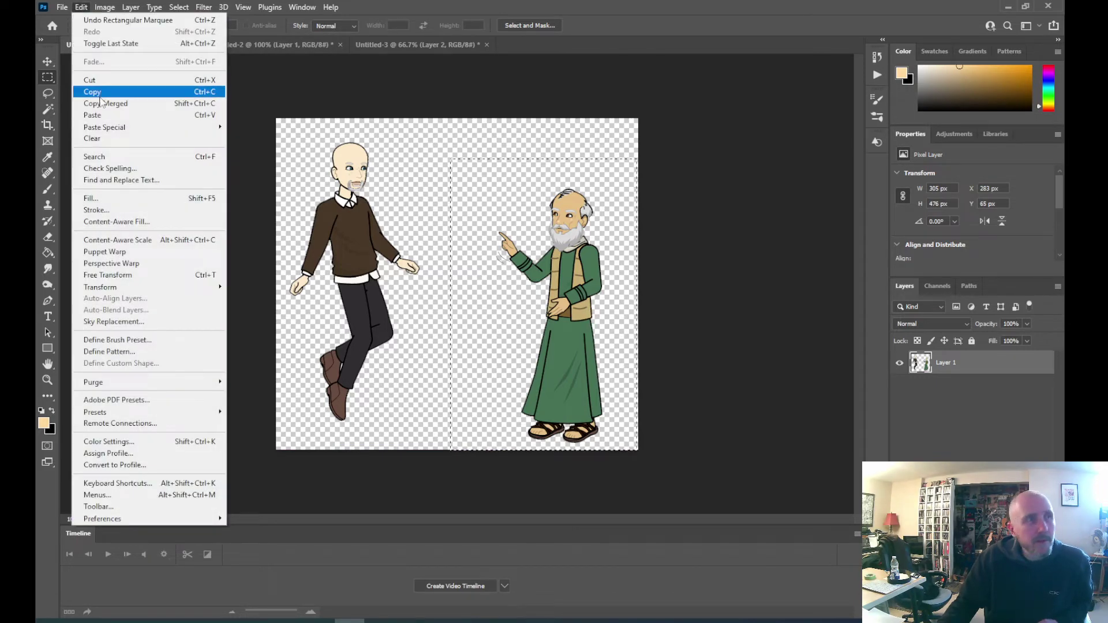
{"action": "left_click", "coordinate": [115, 93]}
{"action": "left_click", "coordinate": [403, 46]}
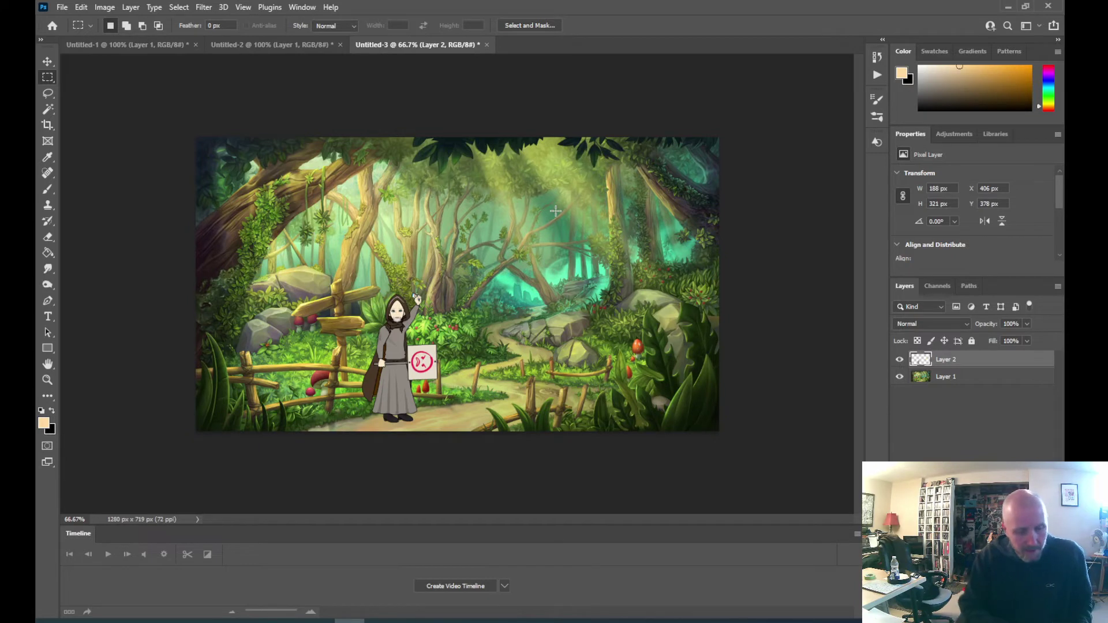
{"action": "key", "text": "ctrl+v"}
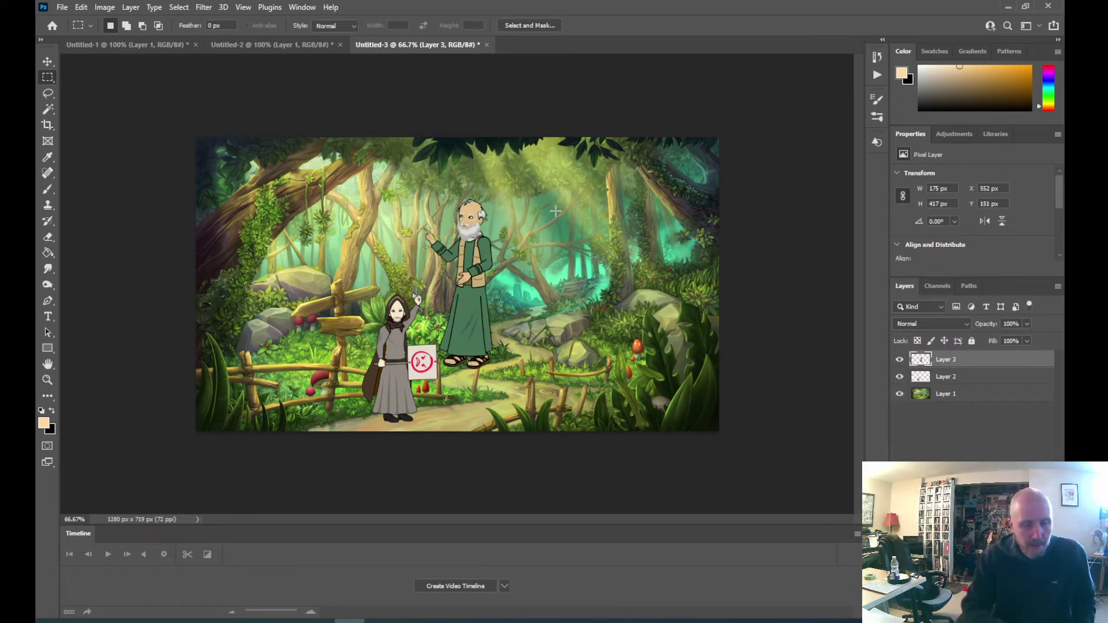
- Scale the bearded man to about 64% and place him by the wooden fence across the path from the hooded character
{"action": "key", "text": "ctrl+t"}
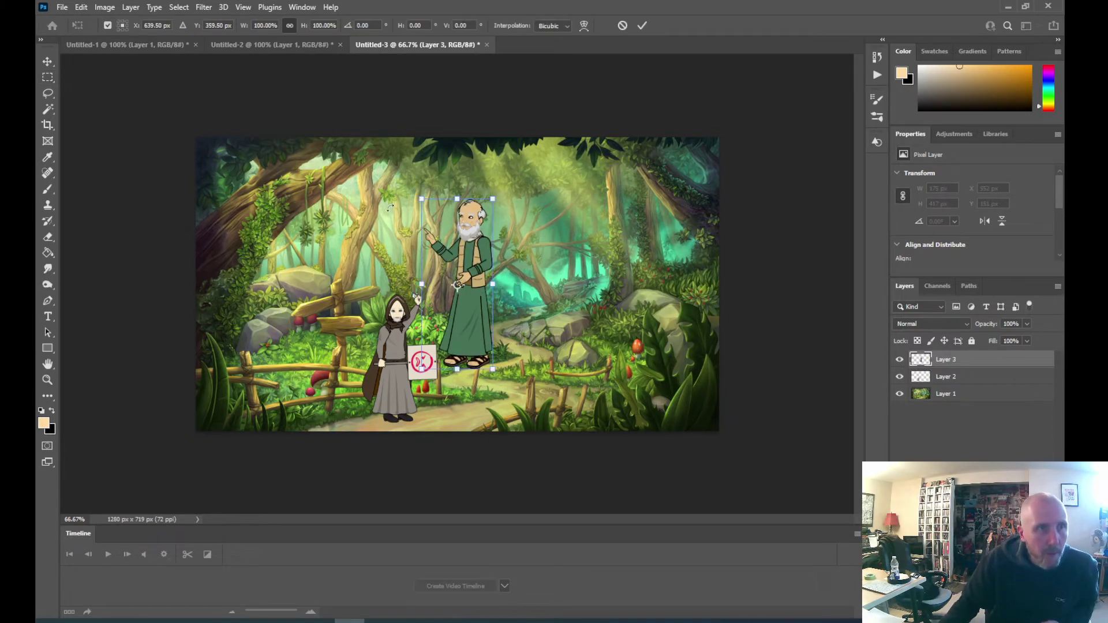
{"action": "left_click_drag", "start_coordinate": [421, 199], "coordinate": [468, 247]}
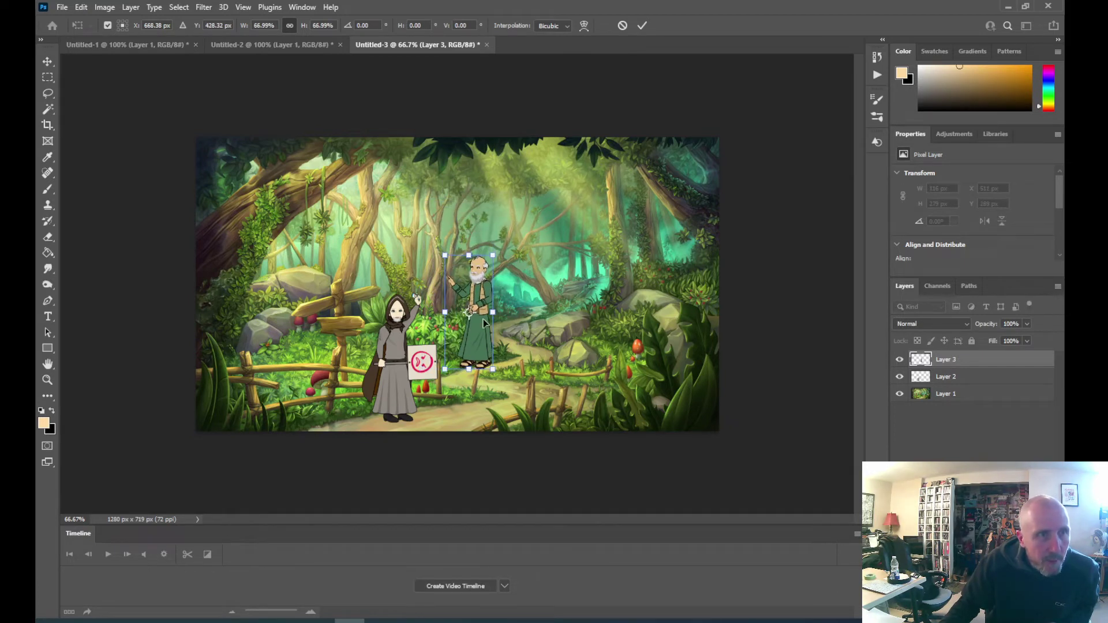
{"action": "left_click_drag", "start_coordinate": [480, 298], "coordinate": [525, 341]}
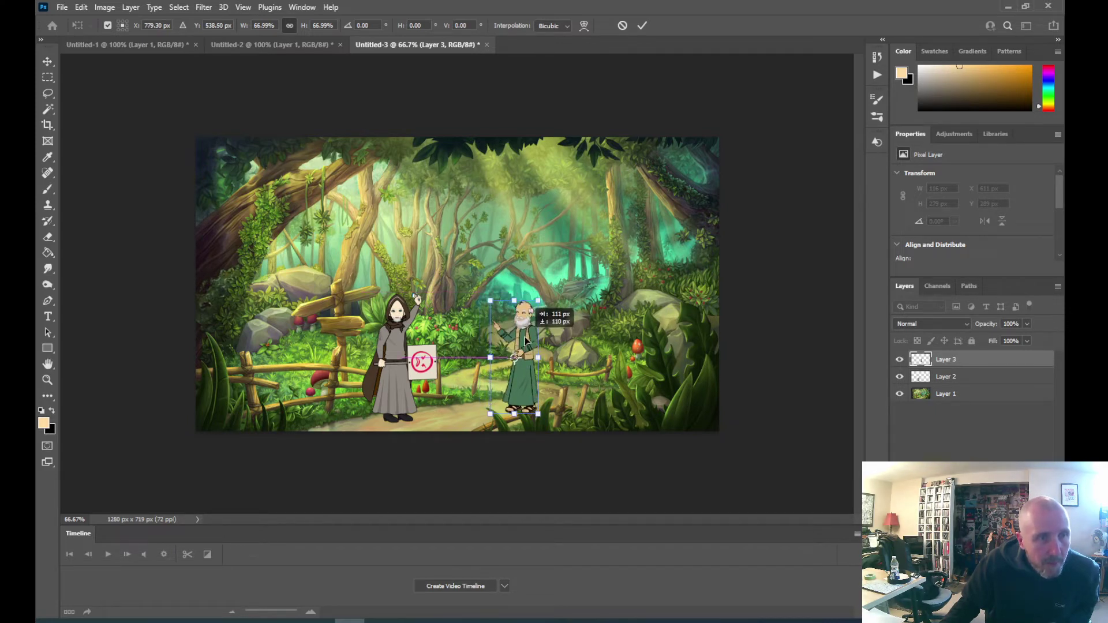
{"action": "left_click_drag", "start_coordinate": [526, 340], "coordinate": [526, 340]}
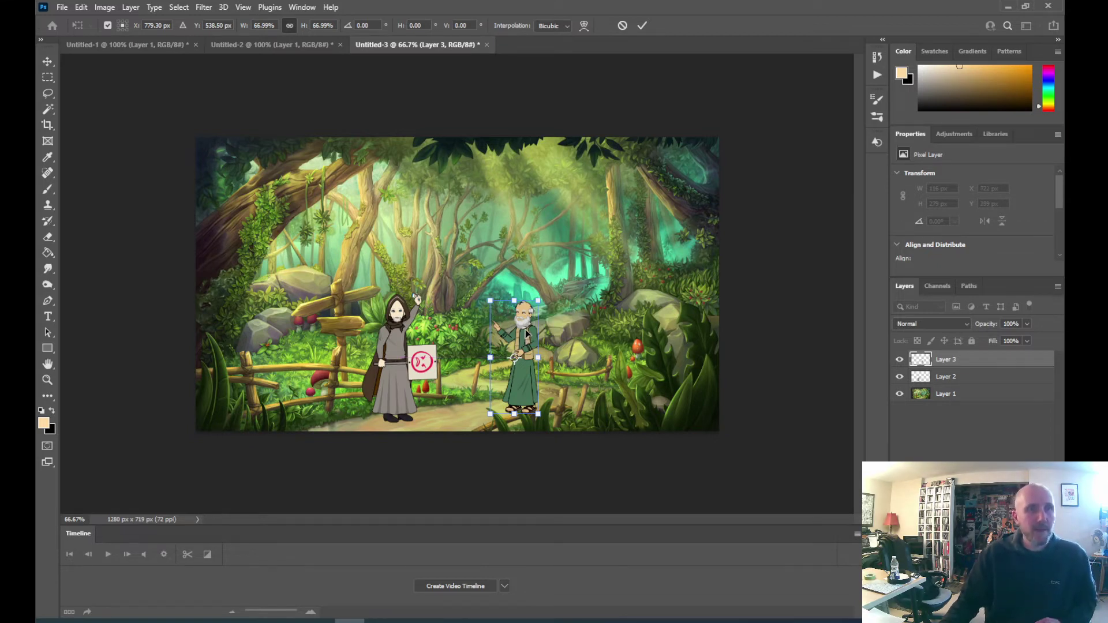
{"action": "left_click_drag", "start_coordinate": [489, 301], "coordinate": [493, 306]}
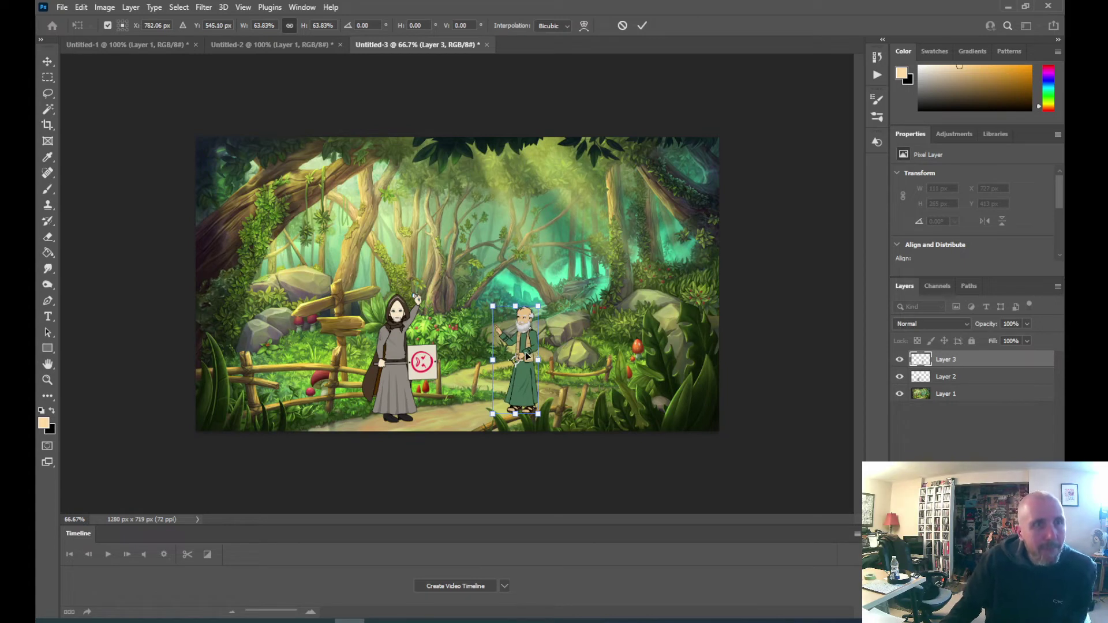
{"action": "left_click_drag", "start_coordinate": [531, 353], "coordinate": [562, 354]}
{"action": "left_click", "coordinate": [47, 62]}
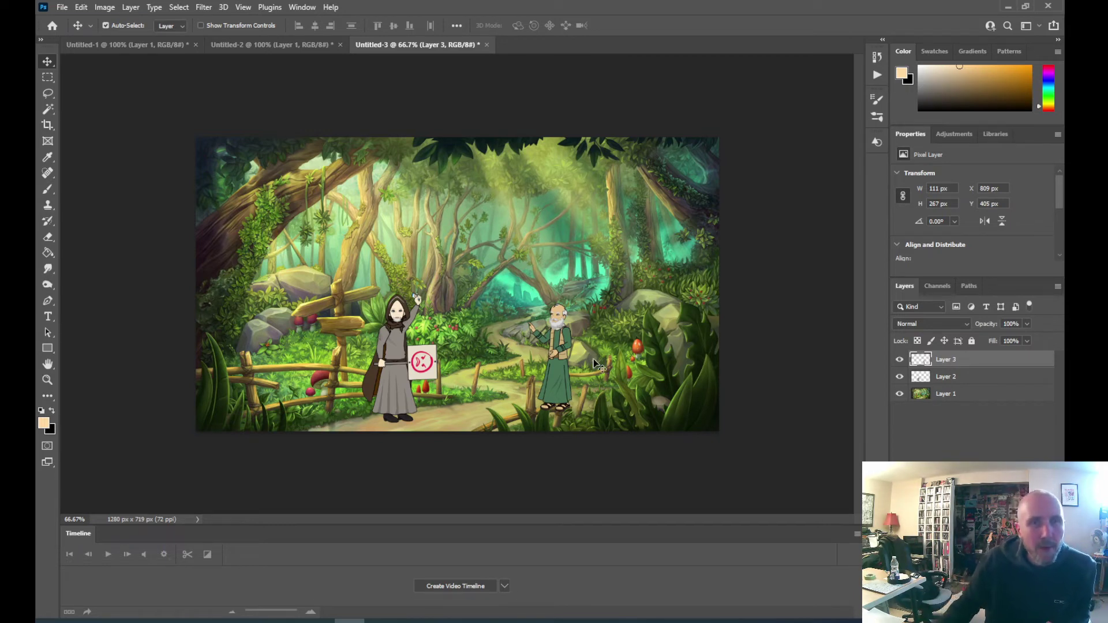
{"action": "left_click_drag", "start_coordinate": [556, 361], "coordinate": [548, 362]}
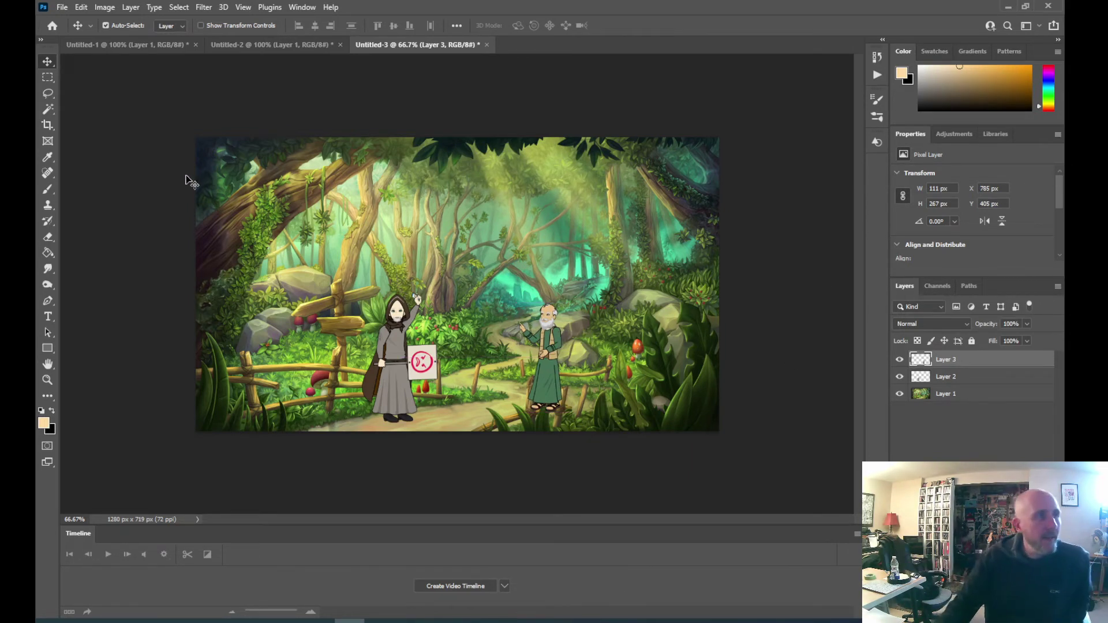
- Crop the composition on both sides to a portrait frame of about 629 x 719 px around the two characters
{"action": "left_click", "coordinate": [45, 127]}
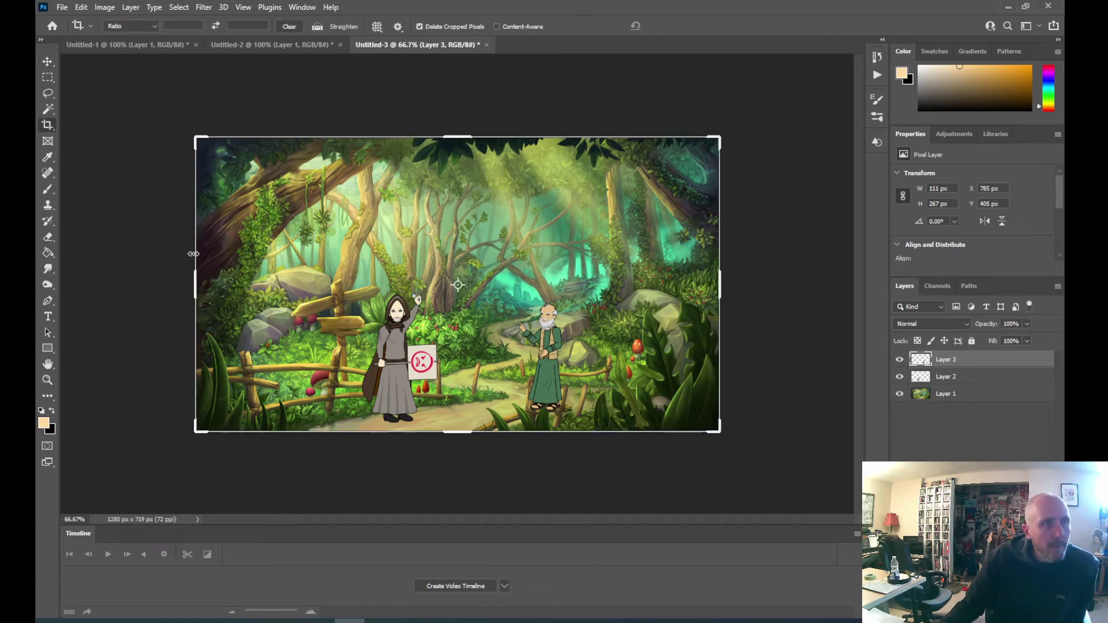
{"action": "left_click", "coordinate": [951, 396]}
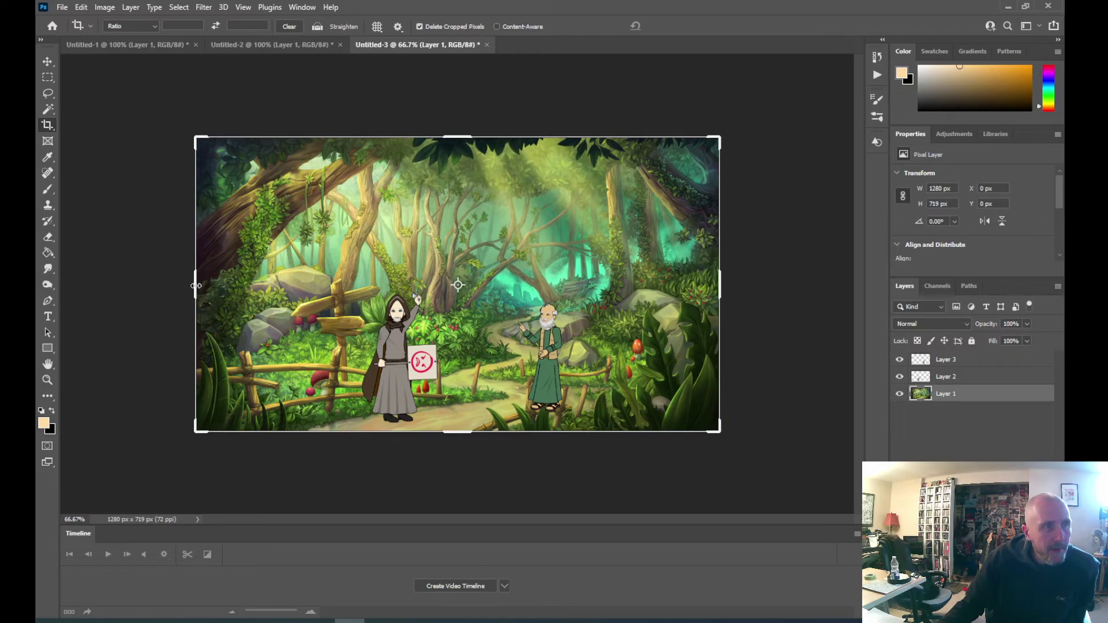
{"action": "left_click_drag", "start_coordinate": [197, 285], "coordinate": [259, 294]}
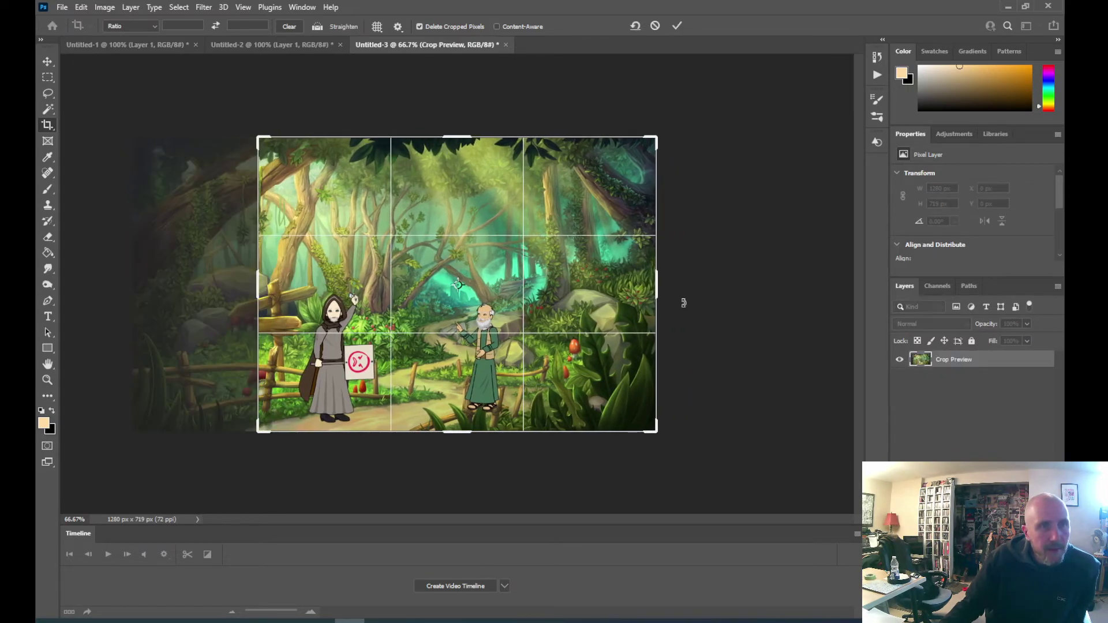
{"action": "left_click_drag", "start_coordinate": [656, 288], "coordinate": [587, 283]}
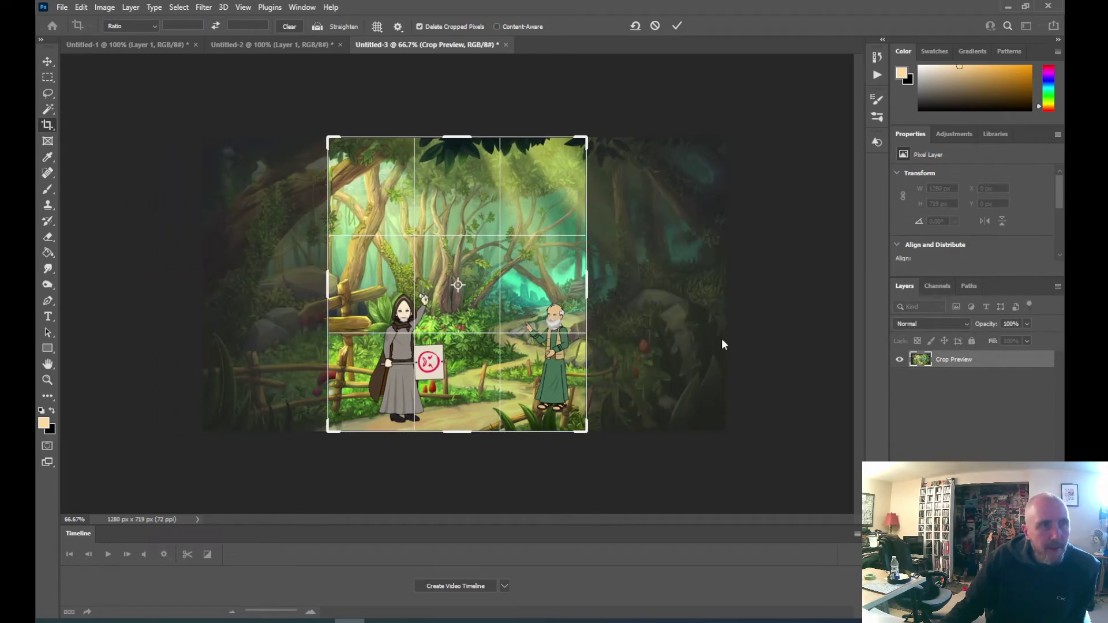
{"action": "left_click", "coordinate": [48, 61]}
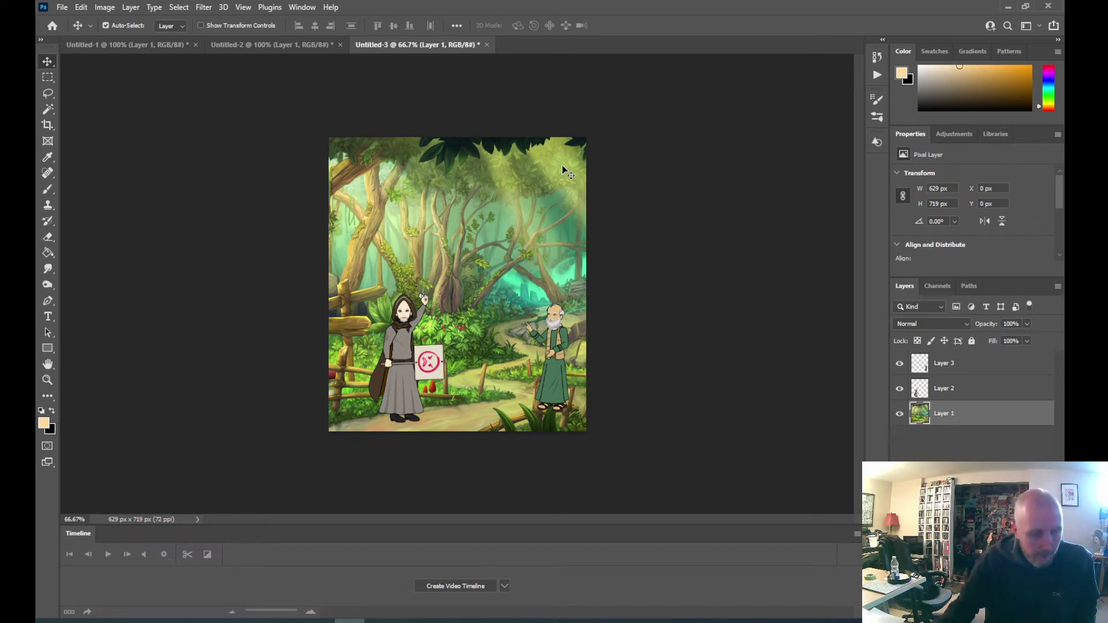
- Lower the opacity of the bearded man's layer to 59% in its blending options
{"action": "scroll", "coordinate": [620, 302], "scroll_direction": "up", "scroll_amount": 2}
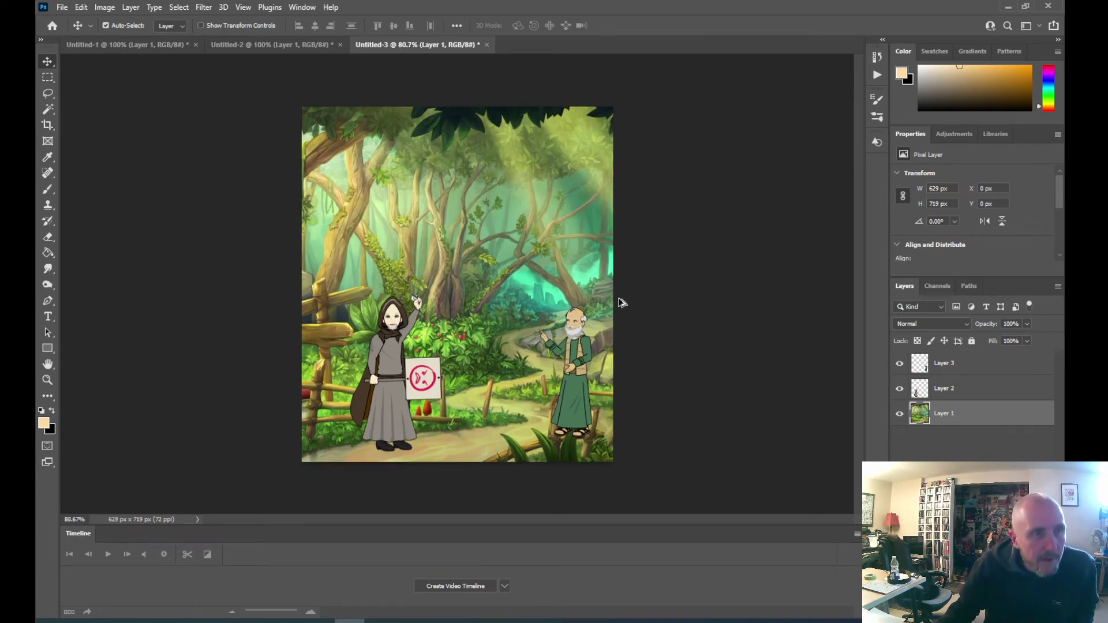
{"action": "scroll", "coordinate": [620, 301], "scroll_direction": "up", "scroll_amount": 1}
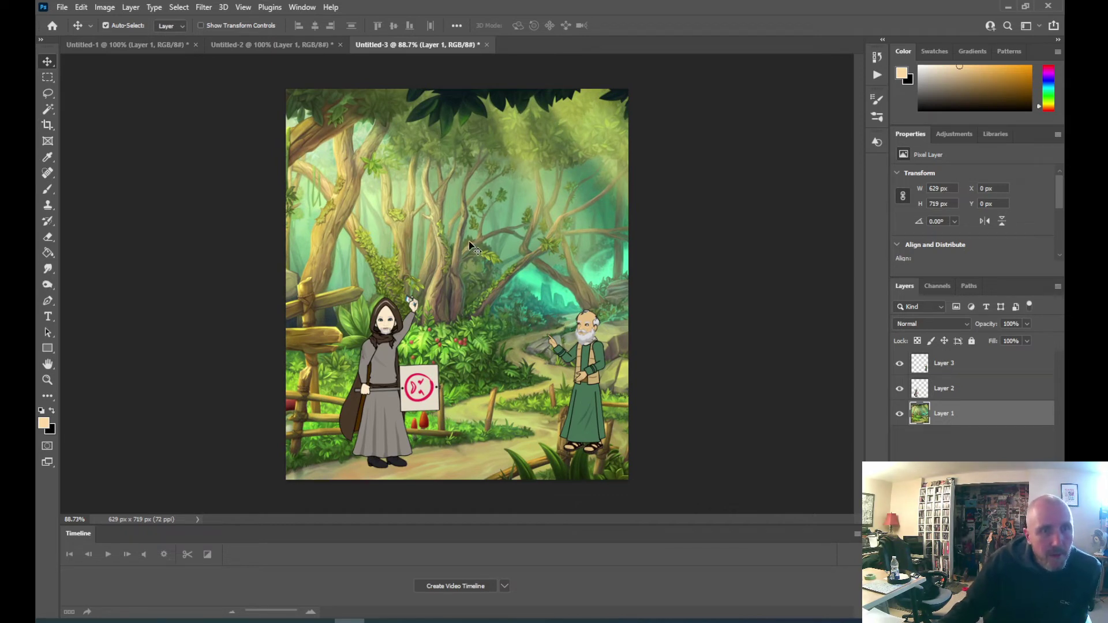
{"action": "left_click", "coordinate": [955, 366]}
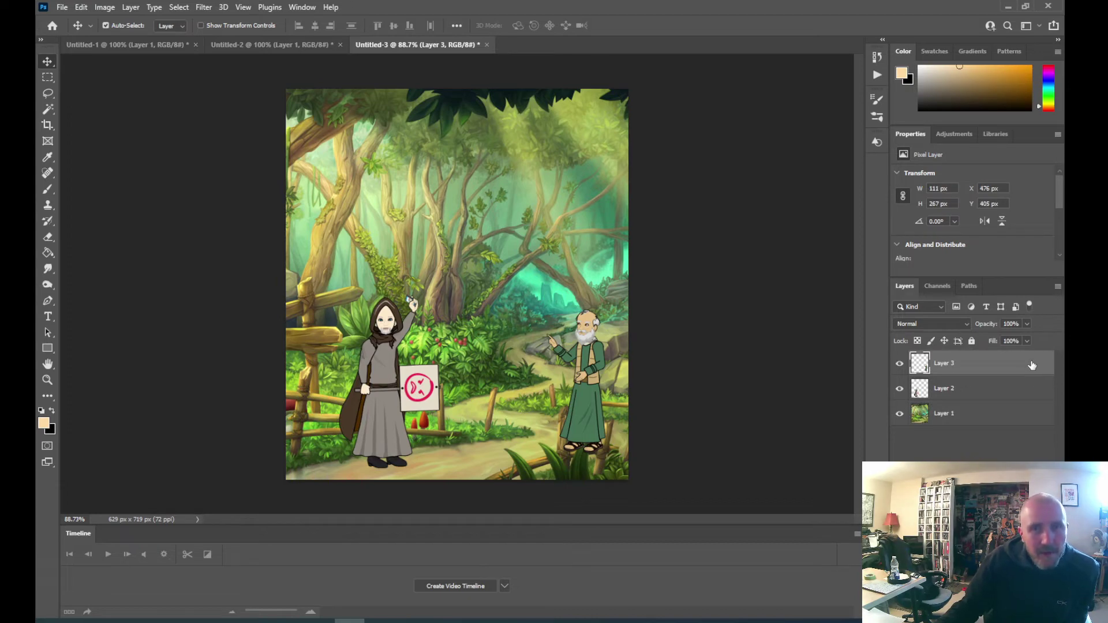
{"action": "key", "text": "space"}
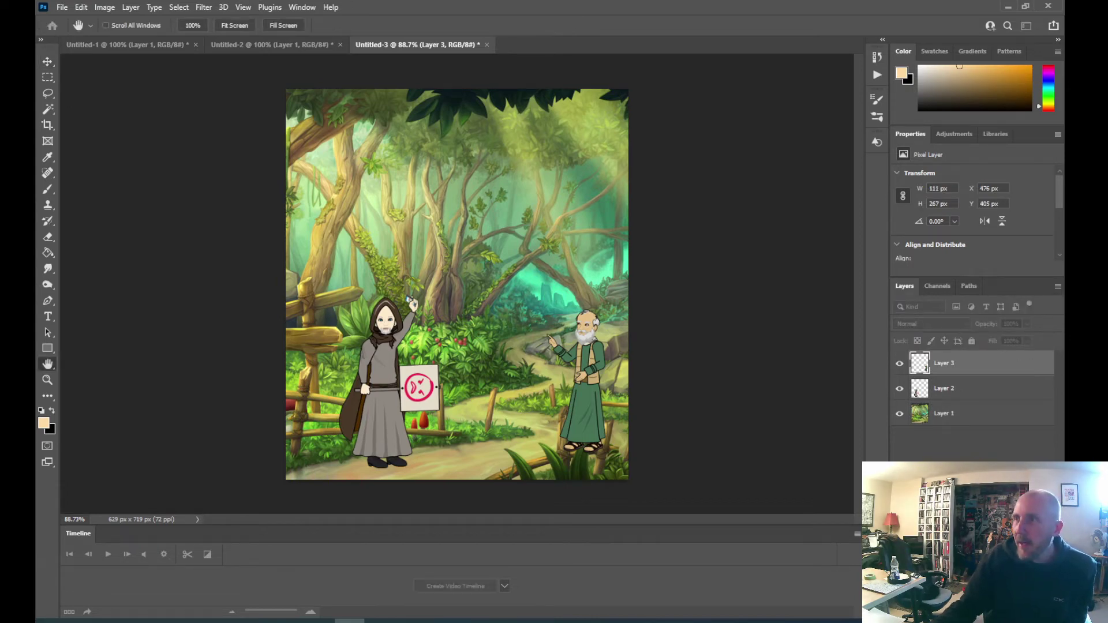
{"action": "left_click_drag", "start_coordinate": [1064, 202], "coordinate": [701, 170]}
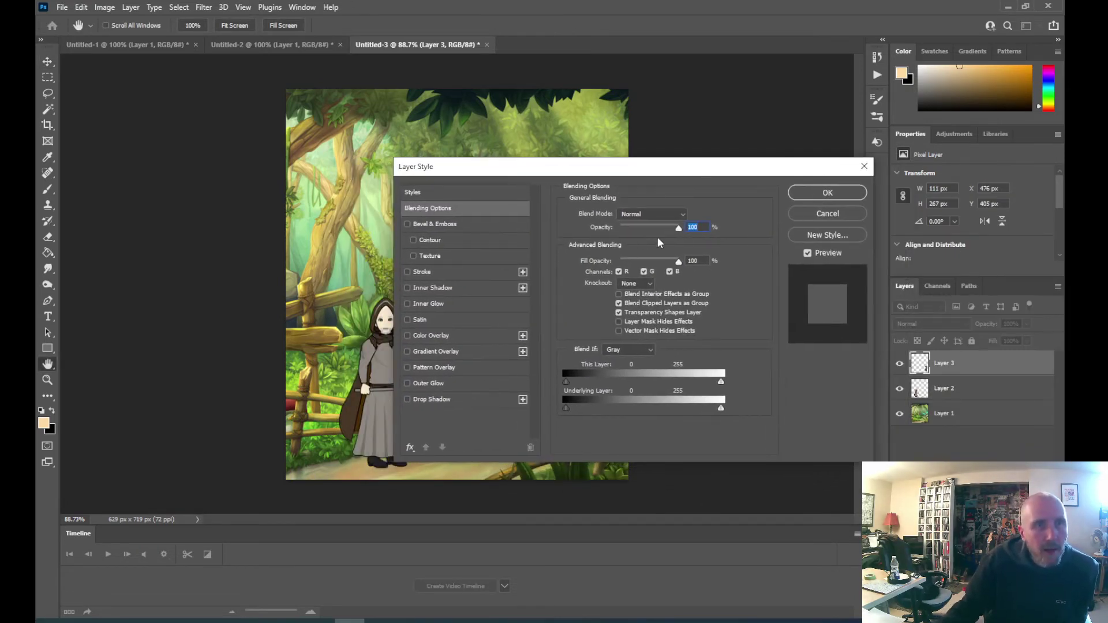
{"action": "left_click_drag", "start_coordinate": [679, 228], "coordinate": [658, 228]}
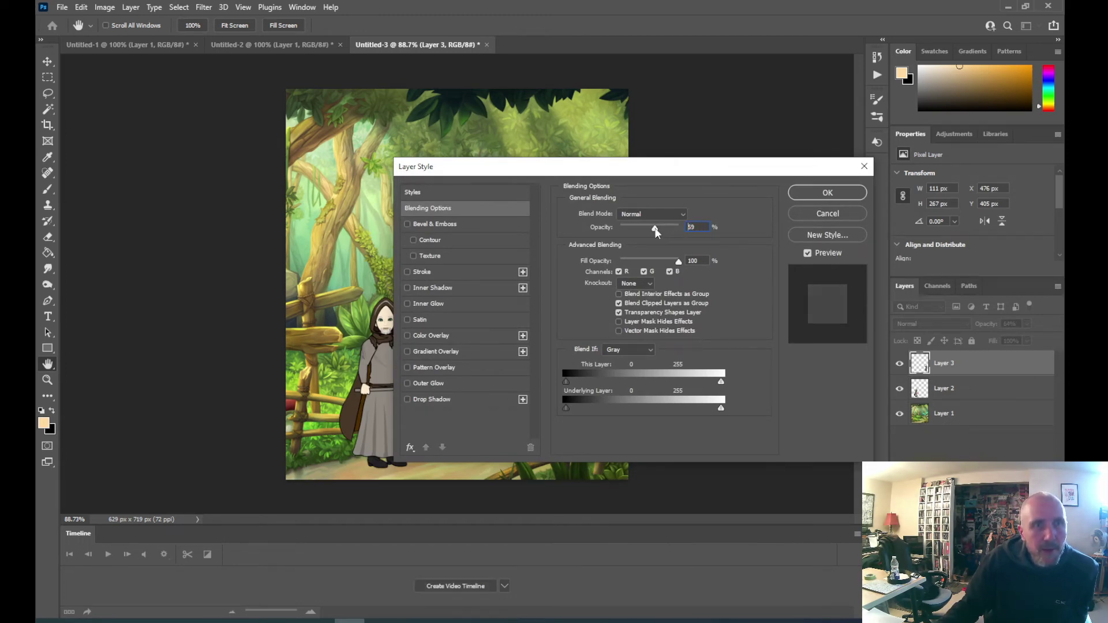
{"action": "left_click", "coordinate": [853, 193]}
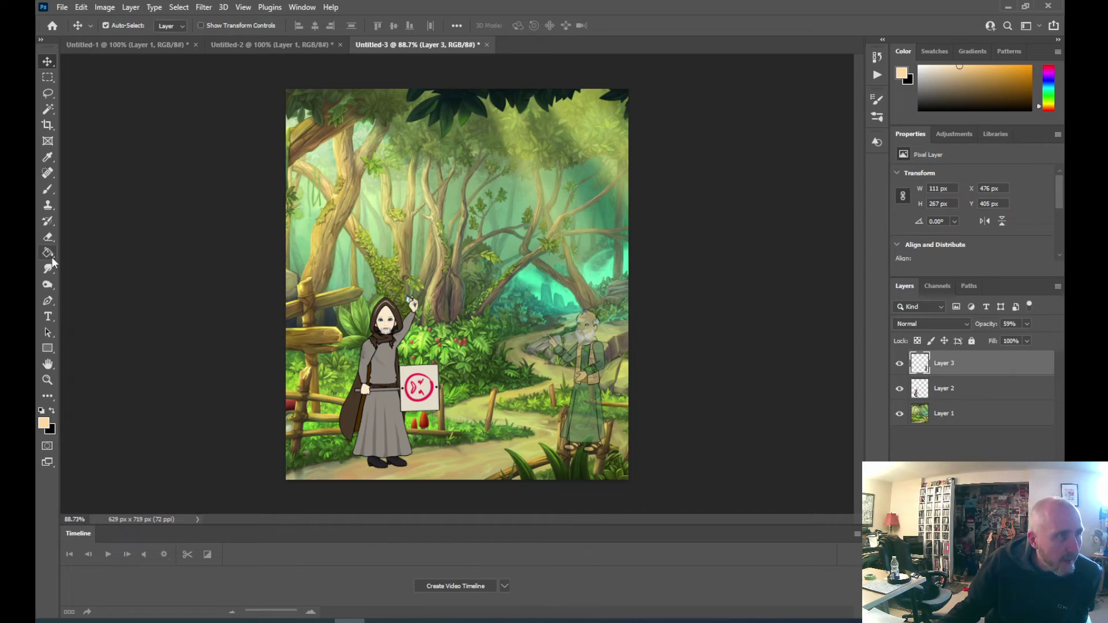
- Erase the parts of the bearded man's feet and robe that overlap the foreground fence and leaves, using a 10 px Eraser
{"action": "left_click", "coordinate": [47, 238]}
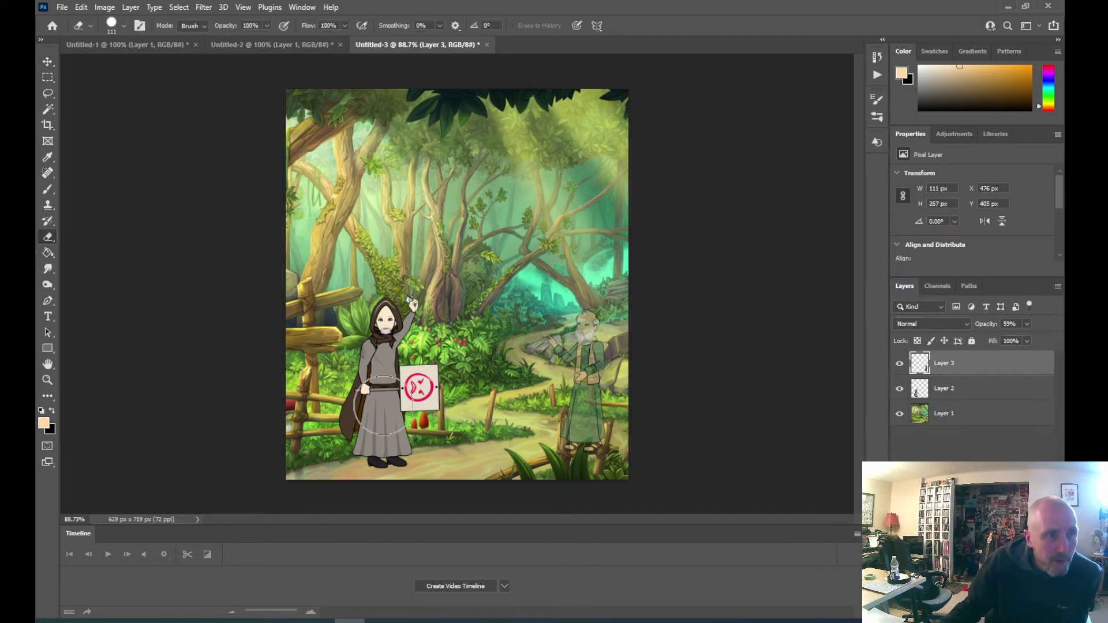
{"action": "left_click", "coordinate": [124, 26]}
{"action": "left_click_drag", "start_coordinate": [136, 68], "coordinate": [108, 68]}
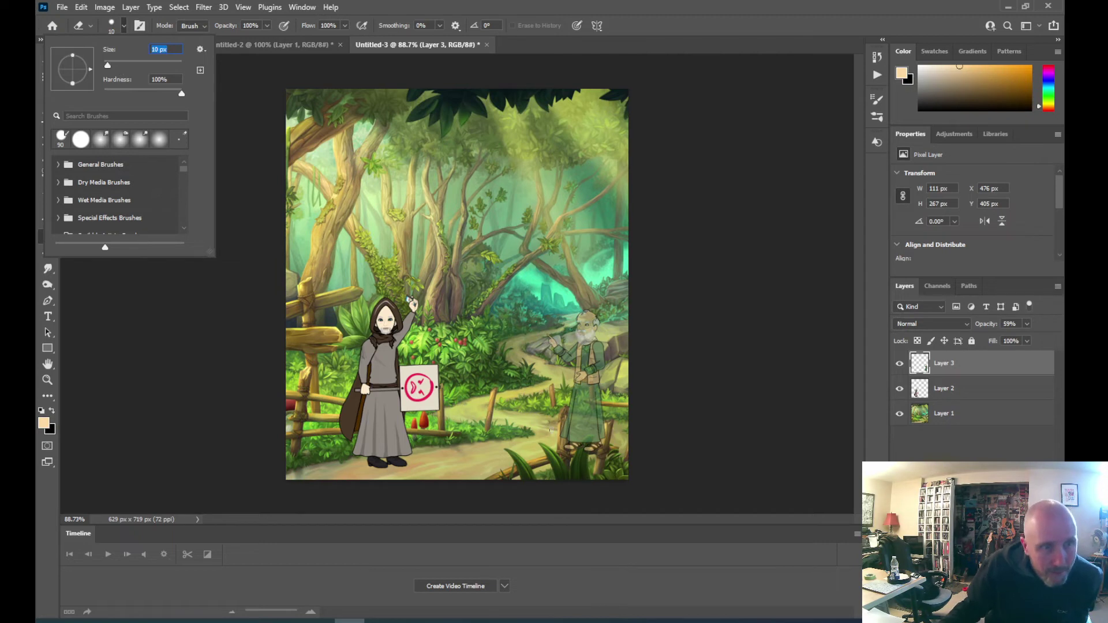
{"action": "left_click", "coordinate": [565, 449]}
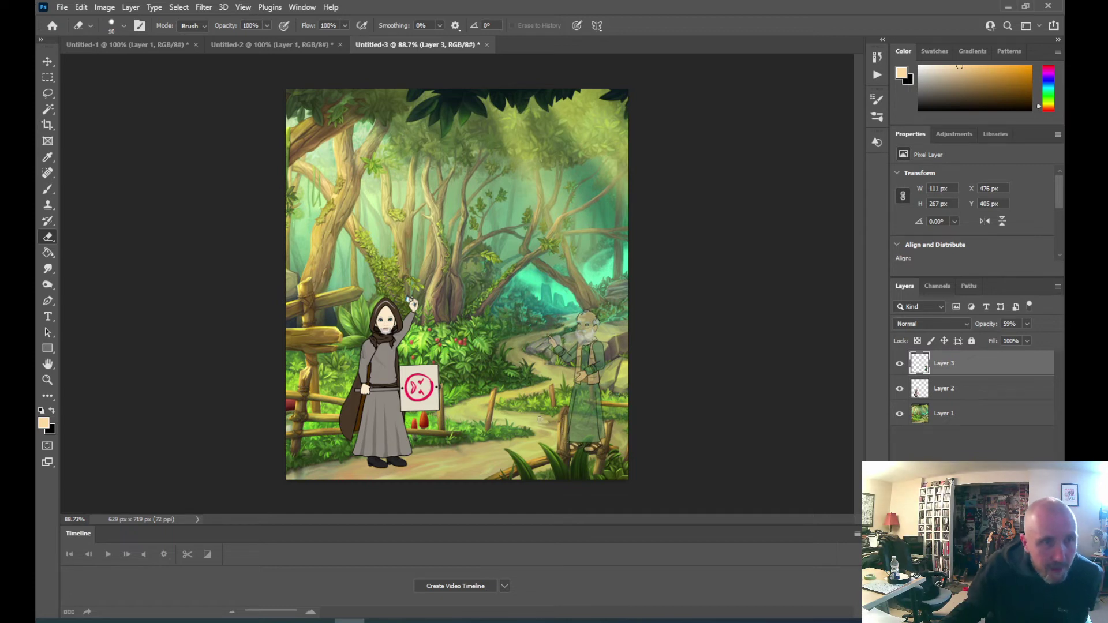
{"action": "key", "text": "ctrl+plus"}
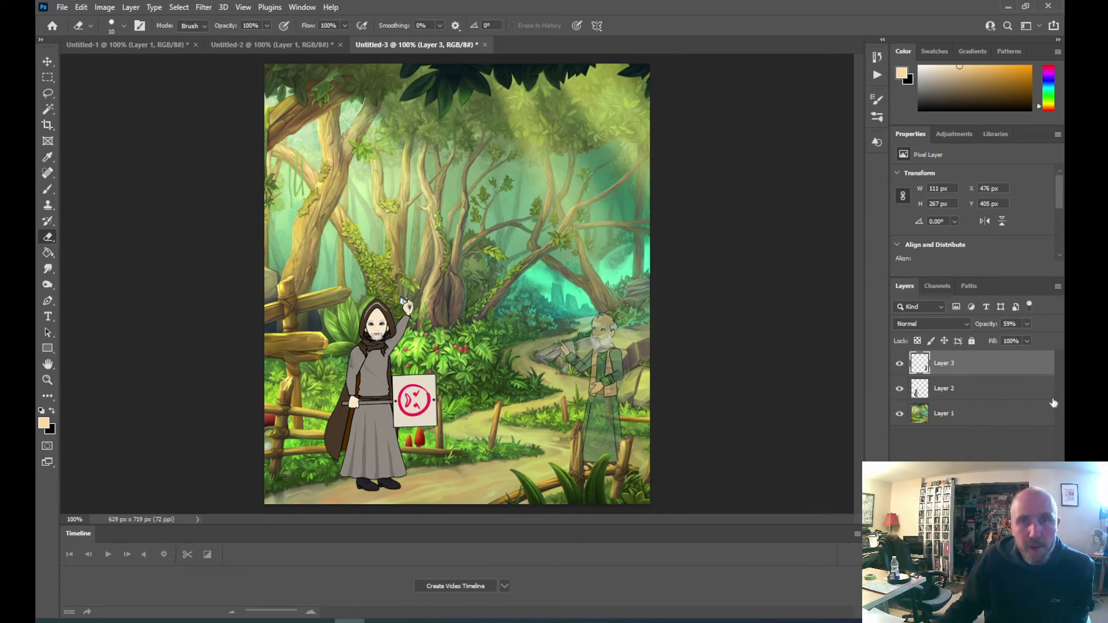
- Restore the bearded man's layer to 100% opacity in its blending options
{"action": "key", "text": "v"}
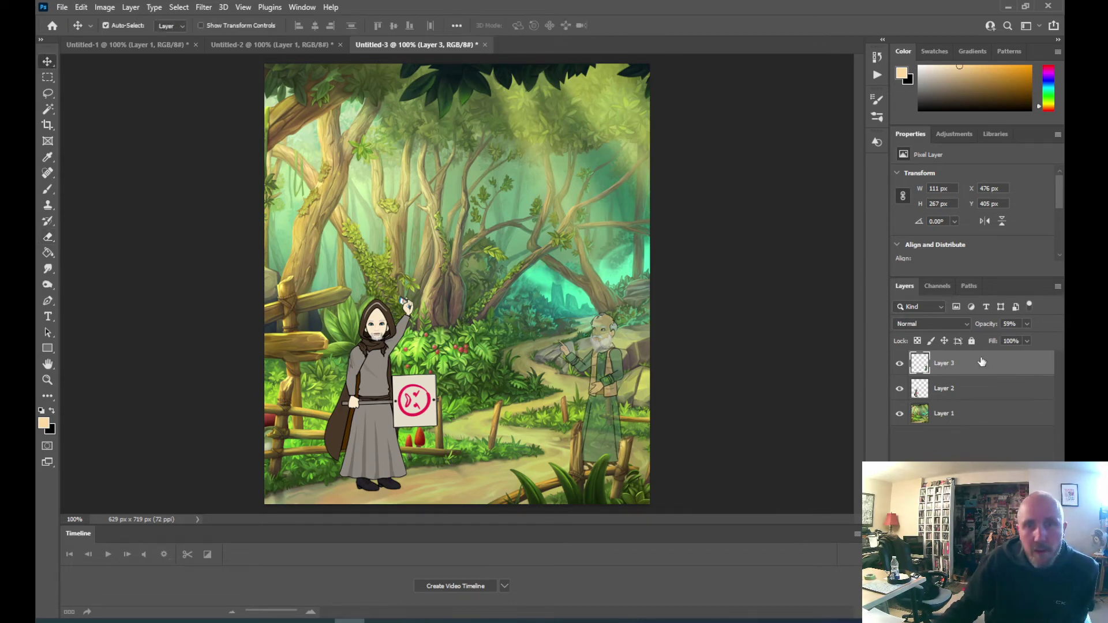
{"action": "double_click", "coordinate": [1032, 363]}
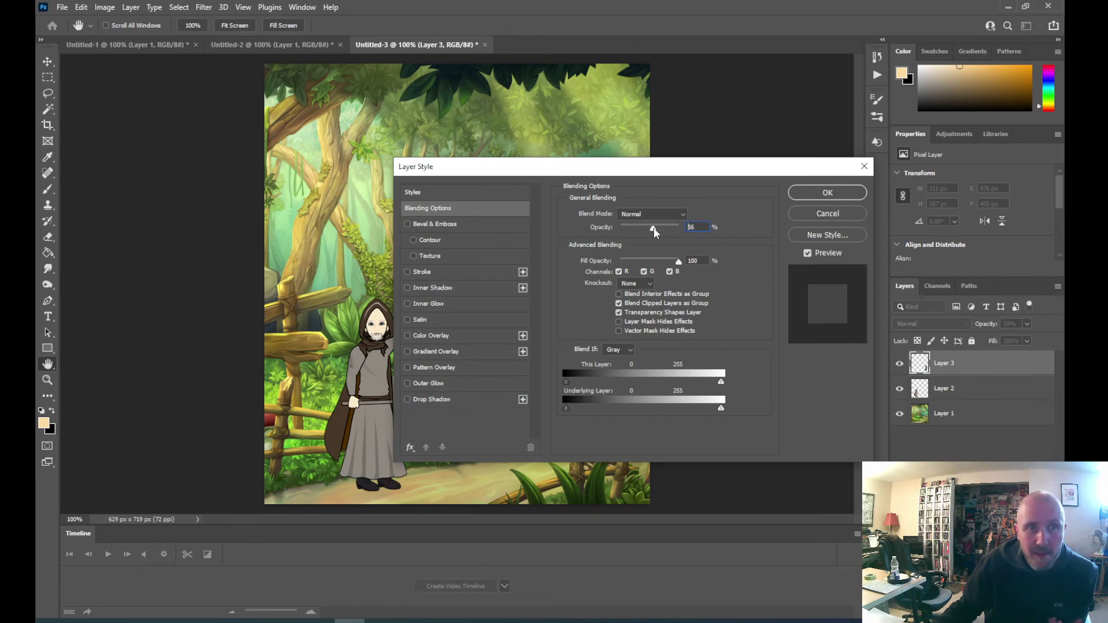
{"action": "left_click_drag", "start_coordinate": [654, 228], "coordinate": [702, 228]}
{"action": "left_click", "coordinate": [825, 192]}
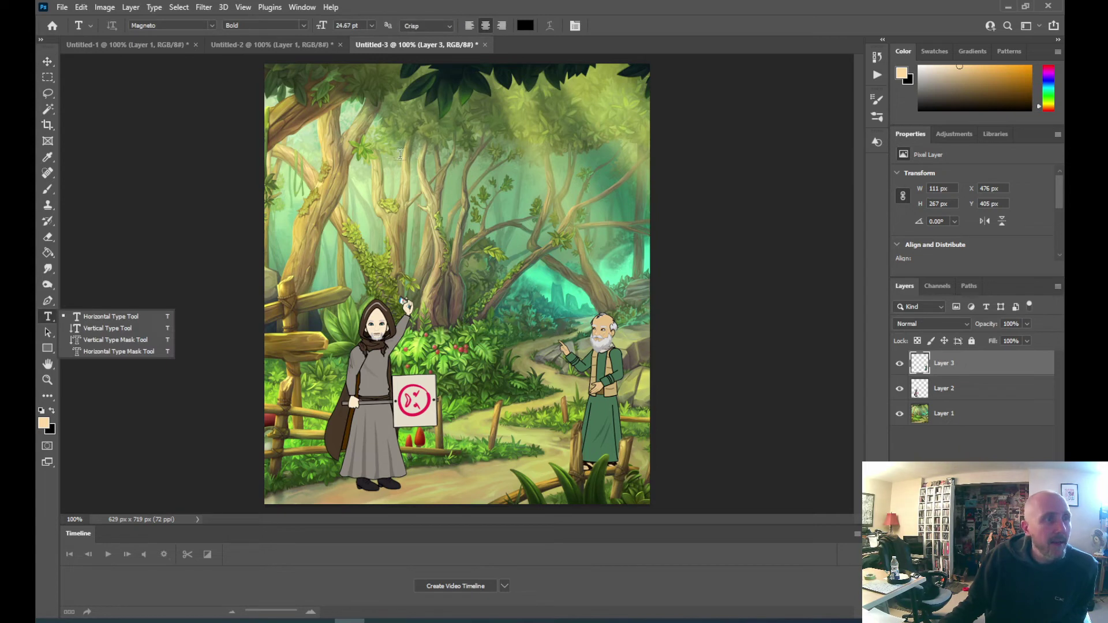
- Start a horizontal text line in the upper part of the forest and set its font to Giddyup Std
{"action": "left_click", "coordinate": [118, 318]}
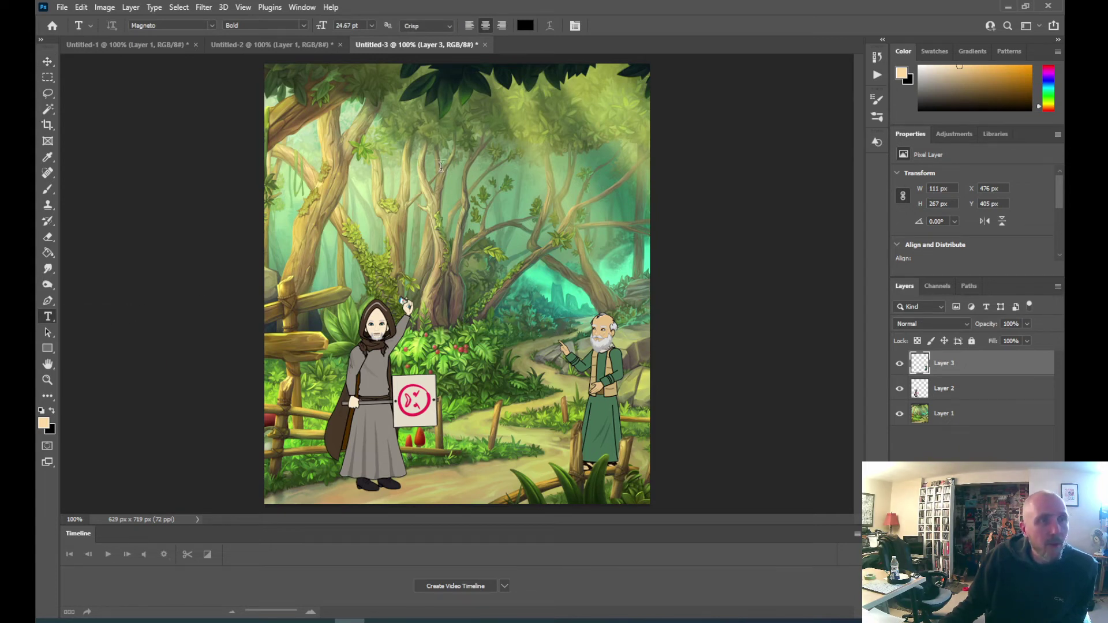
{"action": "left_click", "coordinate": [367, 164]}
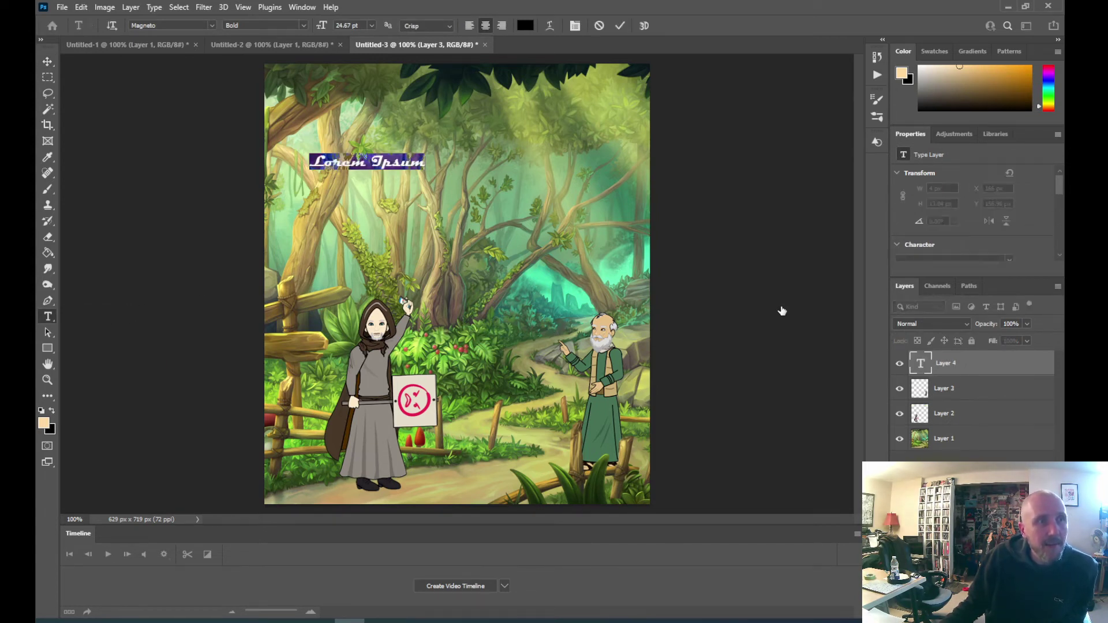
{"action": "left_click", "coordinate": [212, 25]}
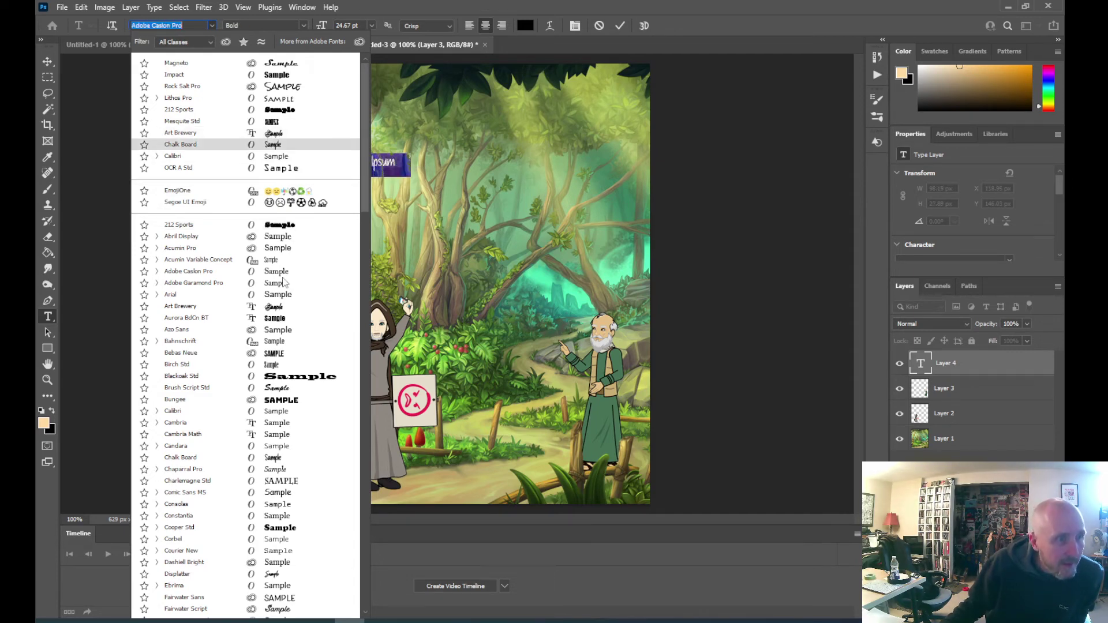
{"action": "scroll", "coordinate": [276, 281], "scroll_direction": "down", "scroll_amount": 4}
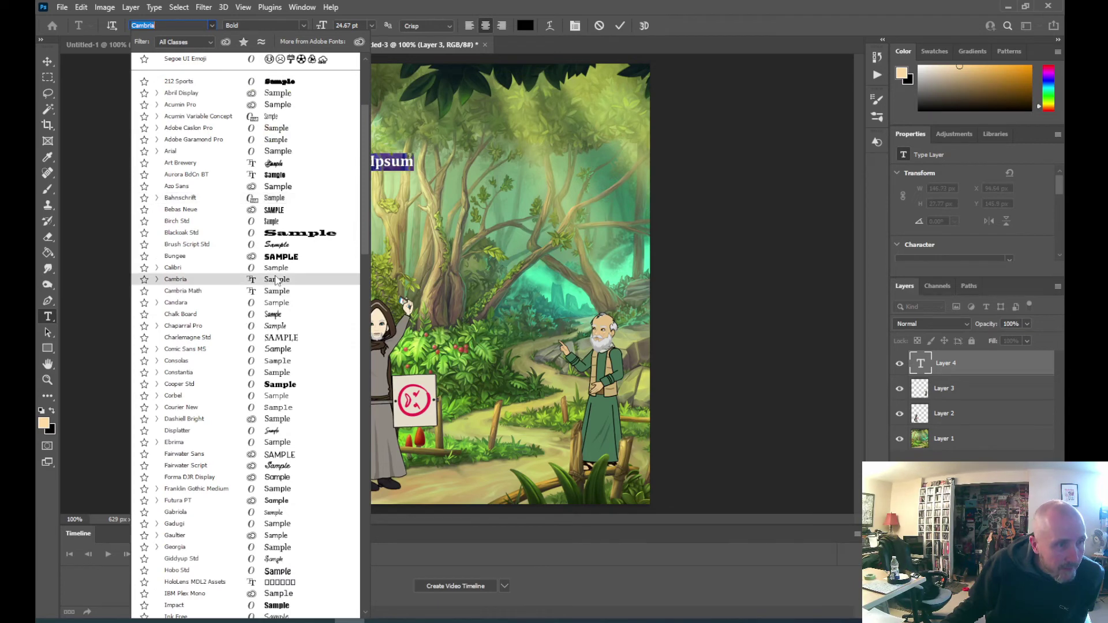
{"action": "scroll", "coordinate": [276, 281], "scroll_direction": "down", "scroll_amount": 4}
{"action": "scroll", "coordinate": [276, 281], "scroll_direction": "down", "scroll_amount": 8}
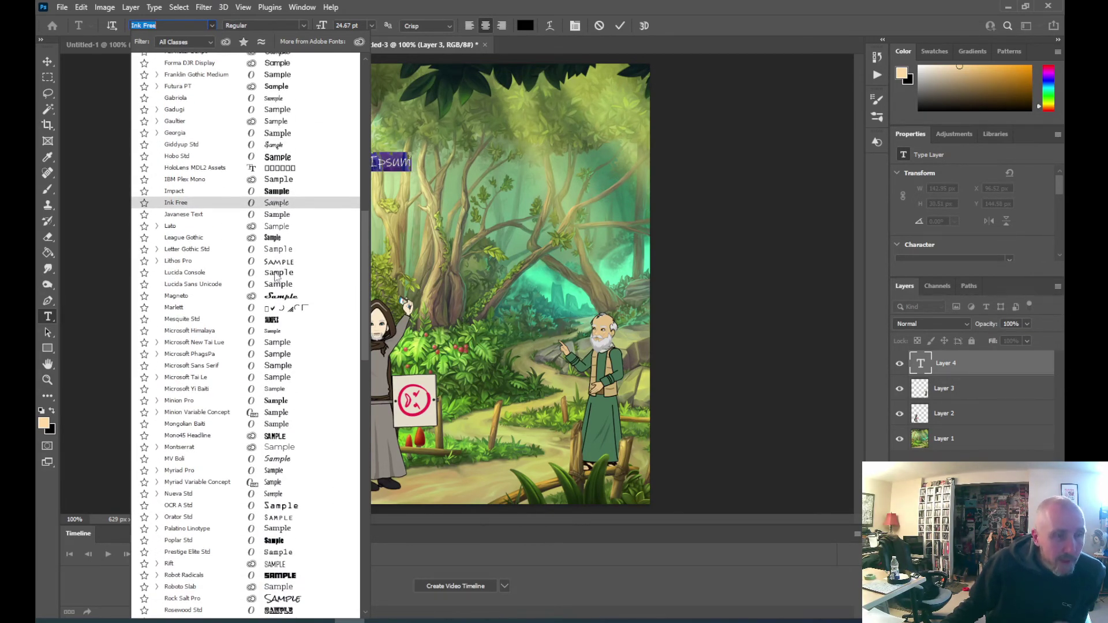
{"action": "scroll", "coordinate": [275, 275], "scroll_direction": "down", "scroll_amount": 5}
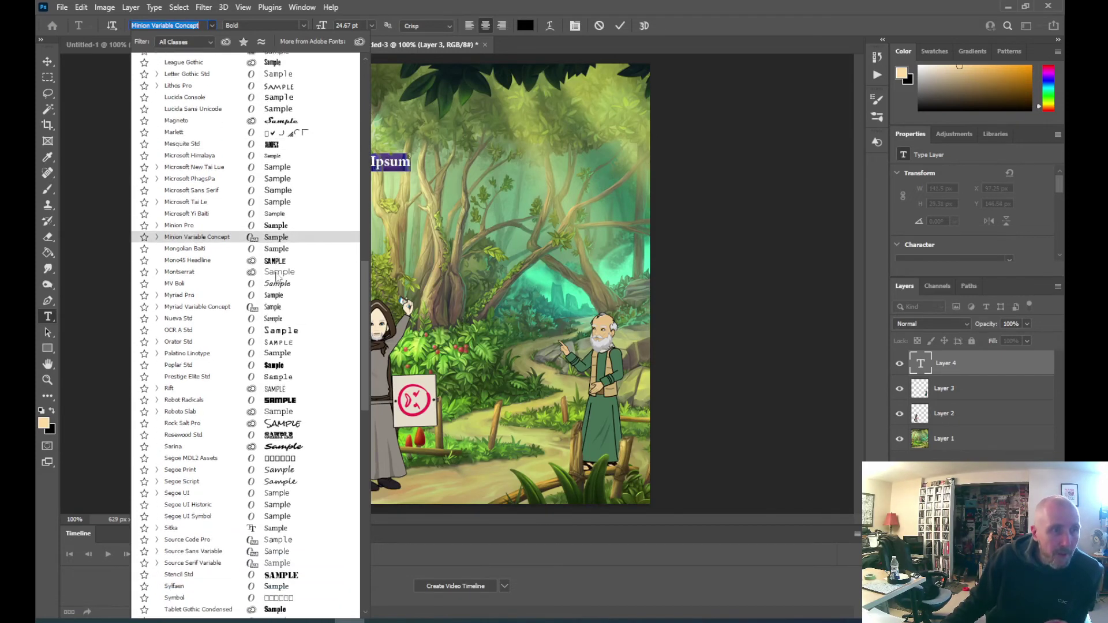
{"action": "scroll", "coordinate": [276, 276], "scroll_direction": "down", "scroll_amount": 5}
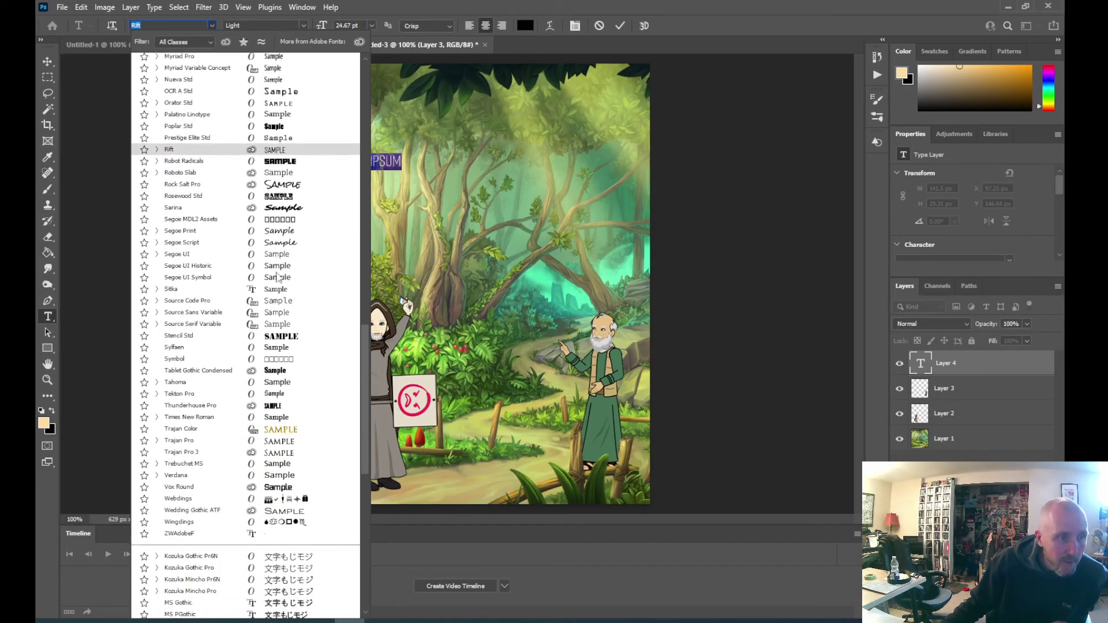
{"action": "scroll", "coordinate": [276, 277], "scroll_direction": "down", "scroll_amount": 8}
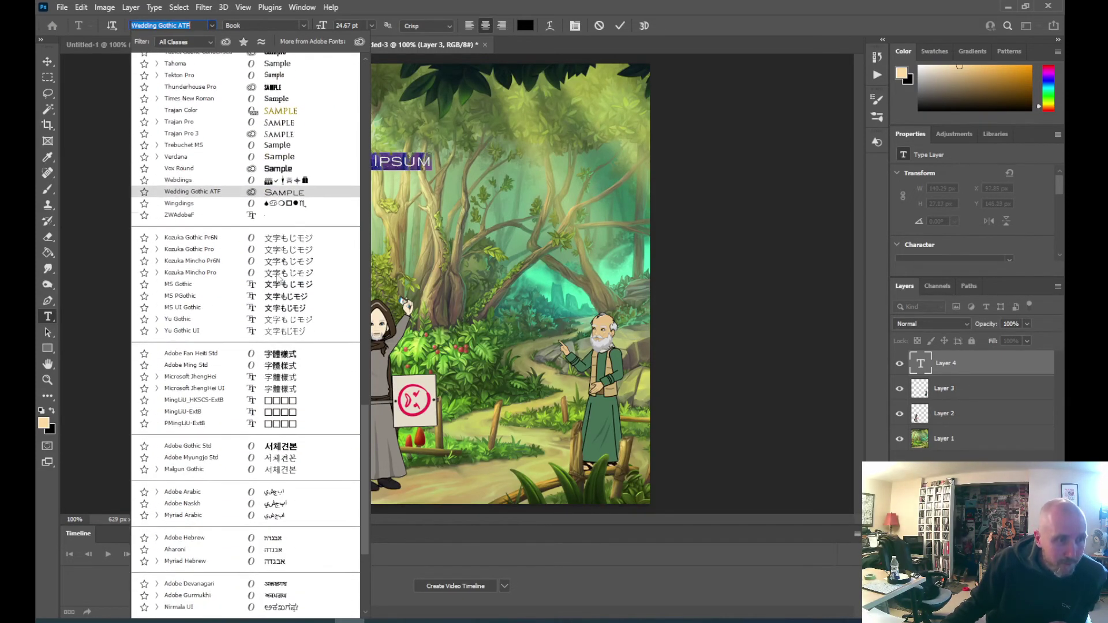
{"action": "scroll", "coordinate": [275, 277], "scroll_direction": "up", "scroll_amount": 6}
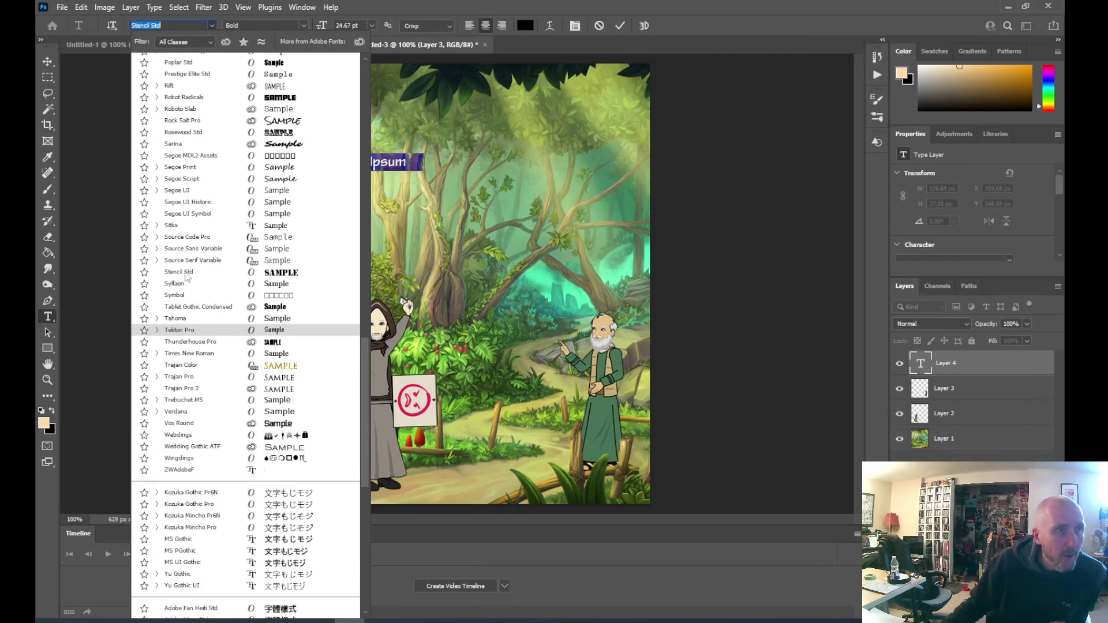
{"action": "scroll", "coordinate": [244, 298], "scroll_direction": "up", "scroll_amount": 2}
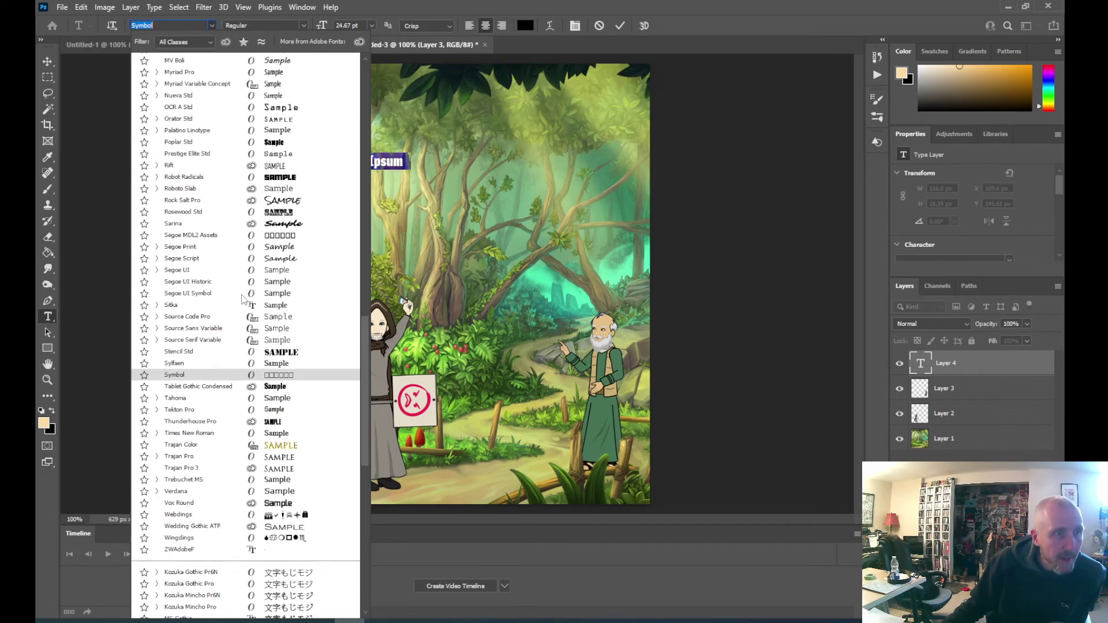
{"action": "scroll", "coordinate": [242, 296], "scroll_direction": "up", "scroll_amount": 1}
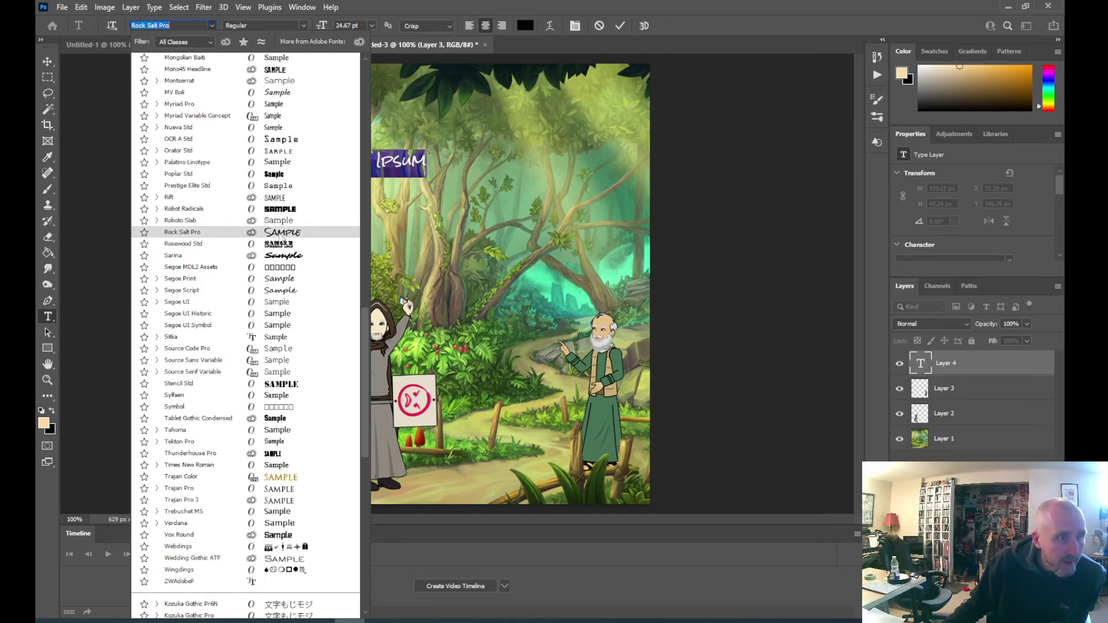
{"action": "scroll", "coordinate": [280, 238], "scroll_direction": "up", "scroll_amount": 2}
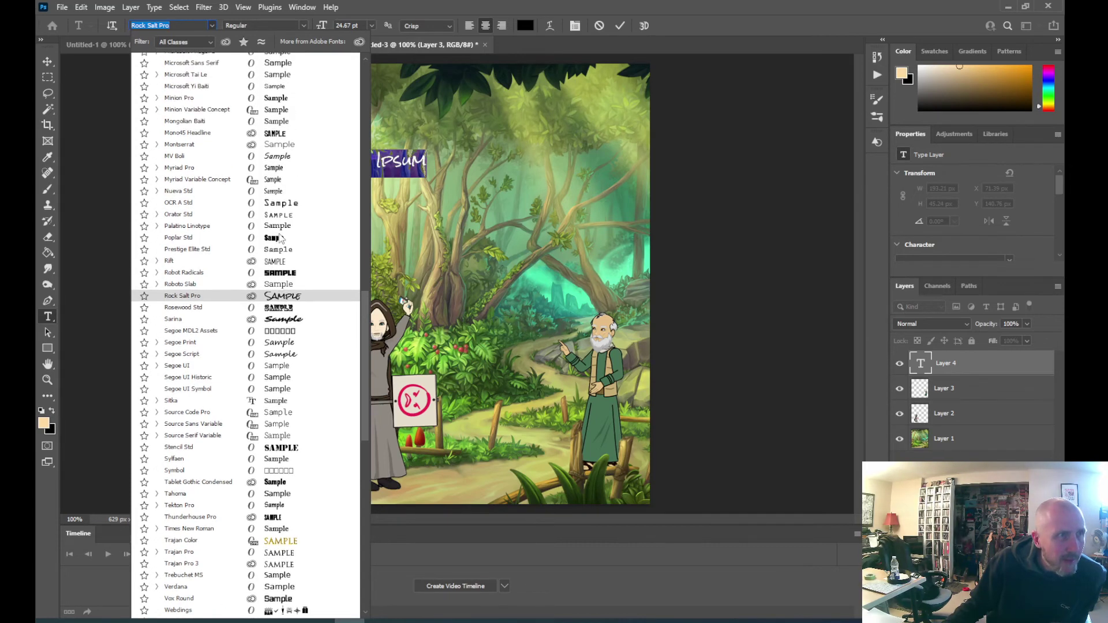
{"action": "scroll", "coordinate": [280, 238], "scroll_direction": "up", "scroll_amount": 5}
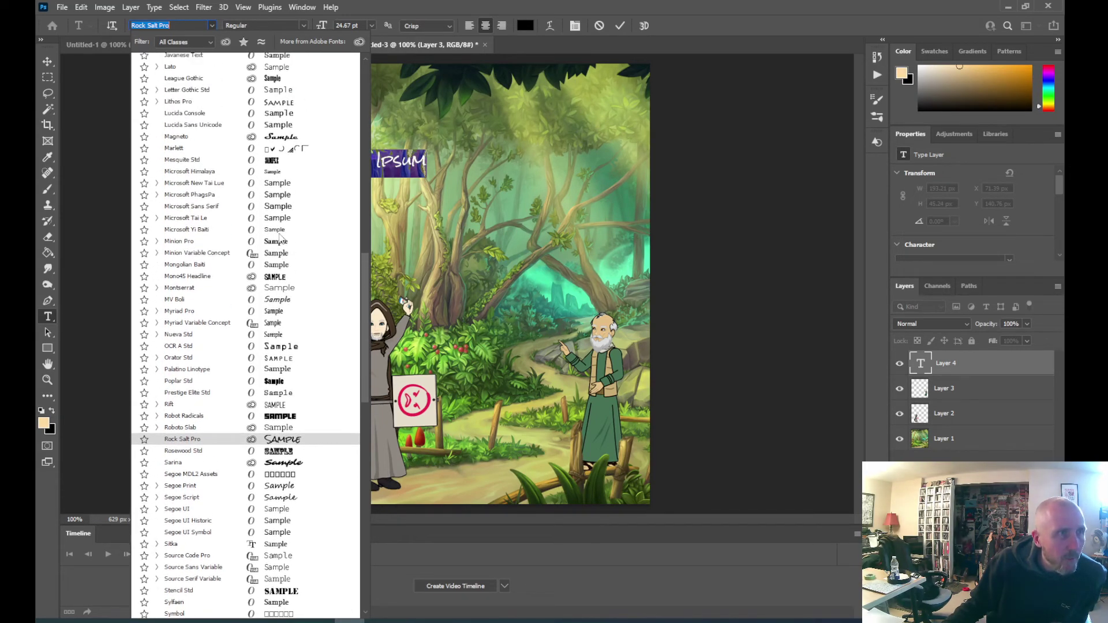
{"action": "scroll", "coordinate": [280, 237], "scroll_direction": "up", "scroll_amount": 5}
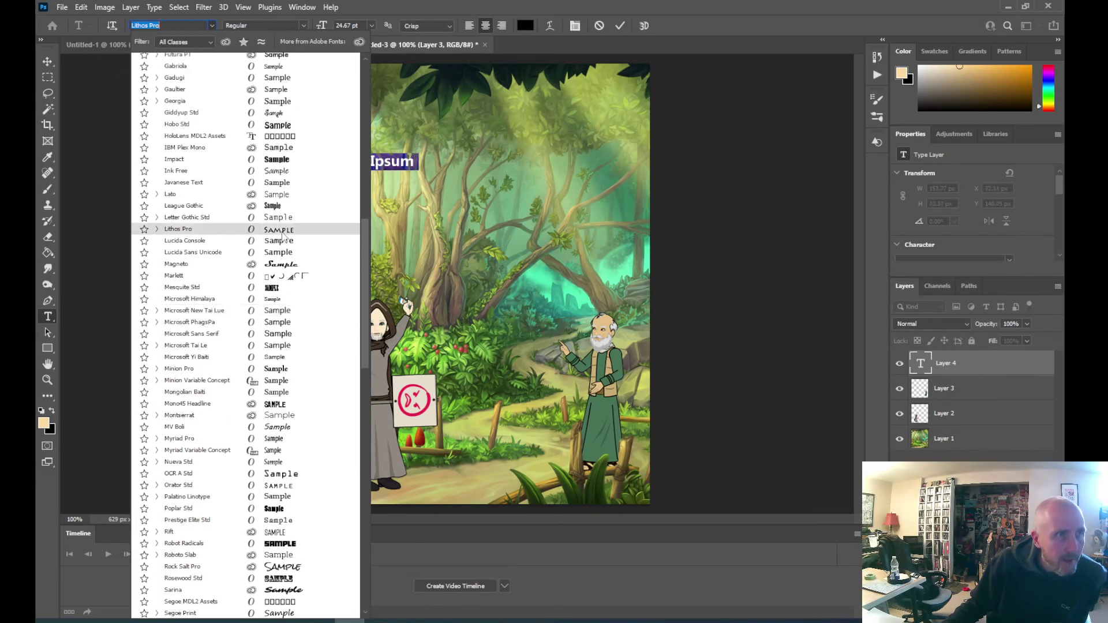
{"action": "scroll", "coordinate": [282, 235], "scroll_direction": "up", "scroll_amount": 1}
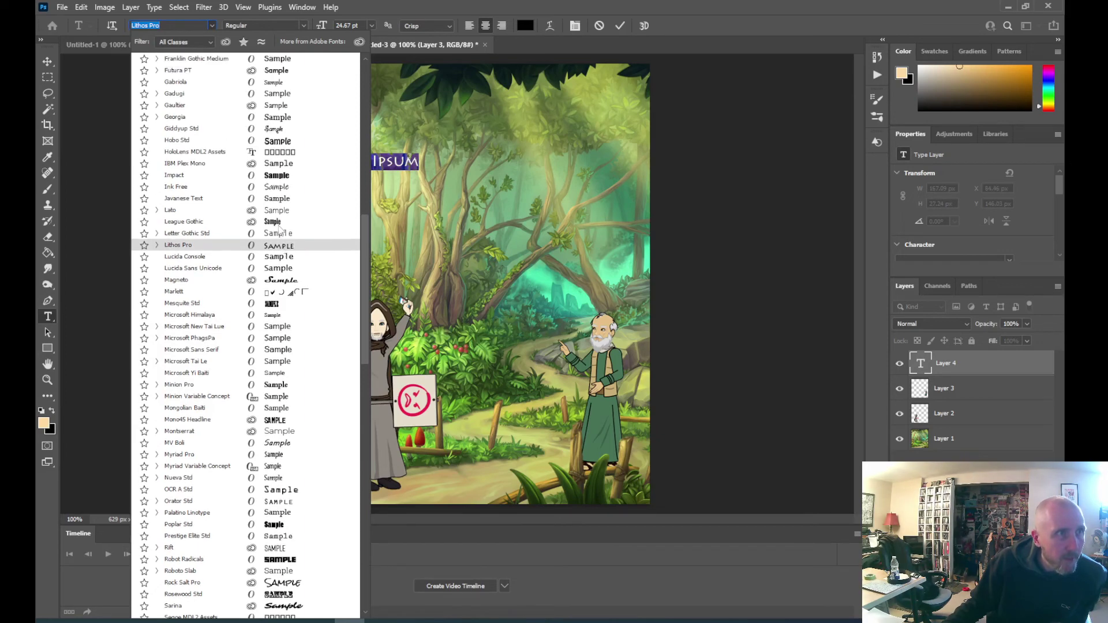
{"action": "left_click", "coordinate": [278, 129]}
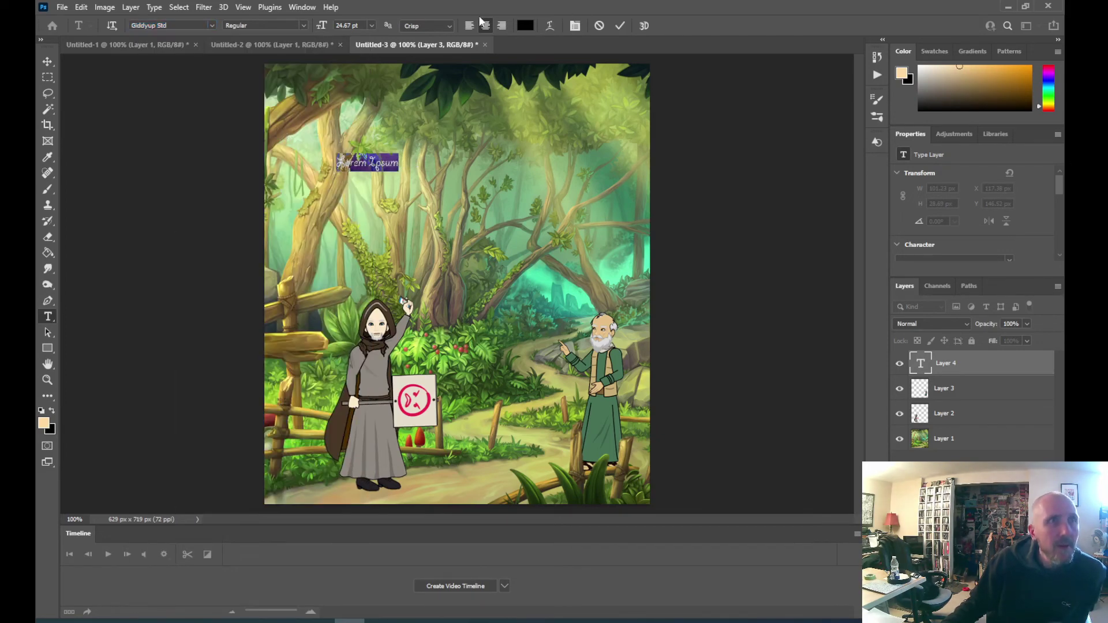
- Set the text size to 72 pt and enter the title "Wizards of Waterloo"
{"action": "left_click", "coordinate": [371, 25]}
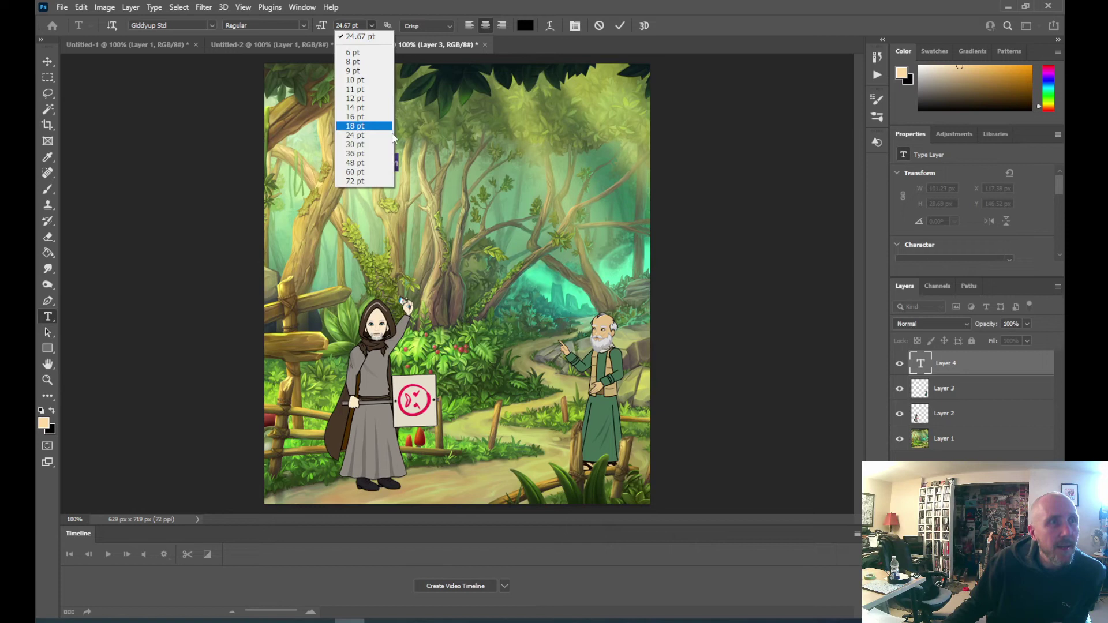
{"action": "left_click", "coordinate": [358, 178]}
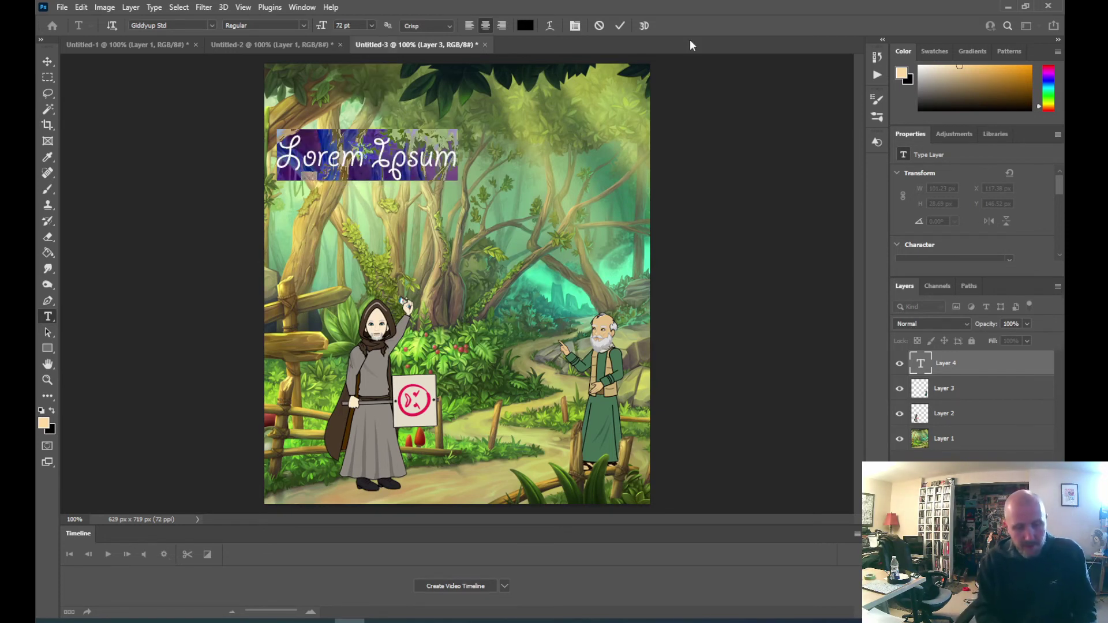
{"action": "type", "text": "Wizards of"}
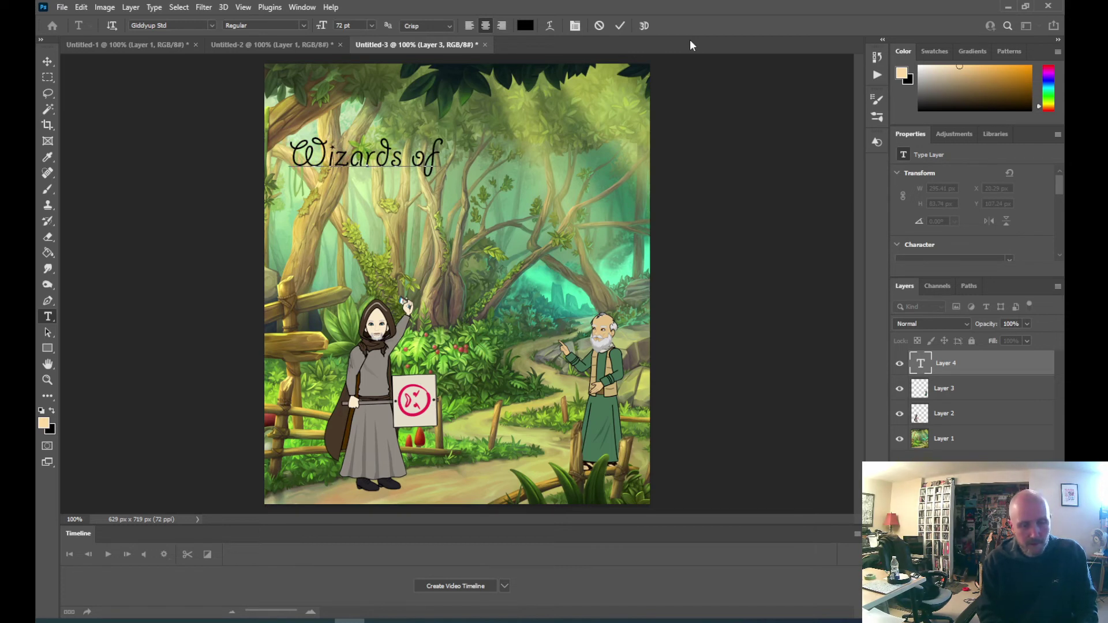
{"action": "type", "text": " Waterloo"}
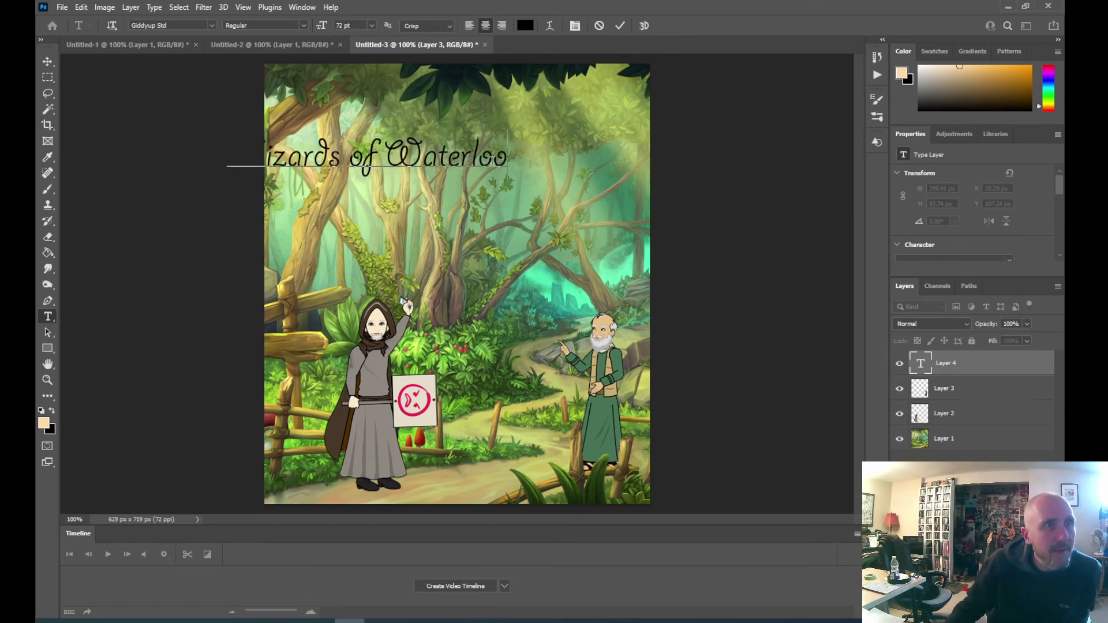
{"action": "left_click_drag", "start_coordinate": [502, 159], "coordinate": [135, 134]}
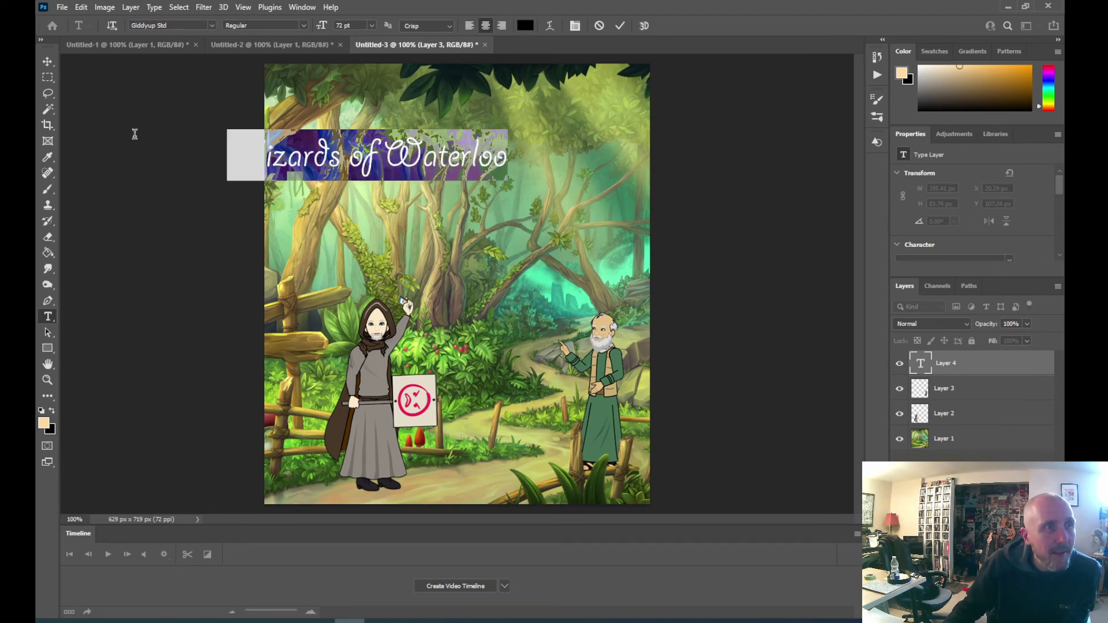
{"action": "left_click", "coordinate": [303, 25]}
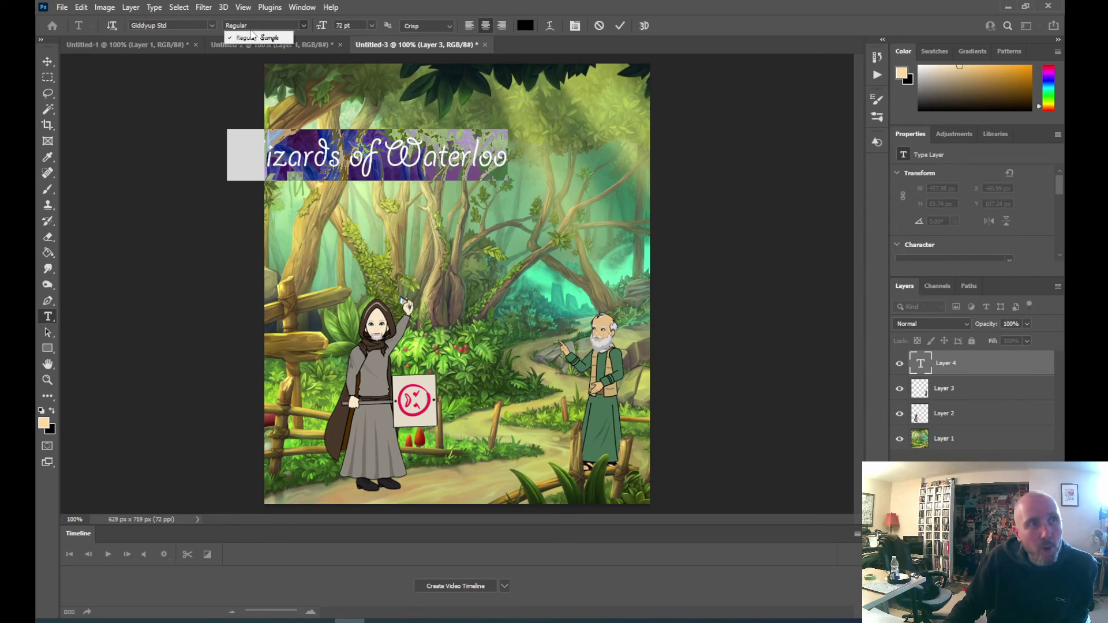
{"action": "left_click", "coordinate": [382, 5]}
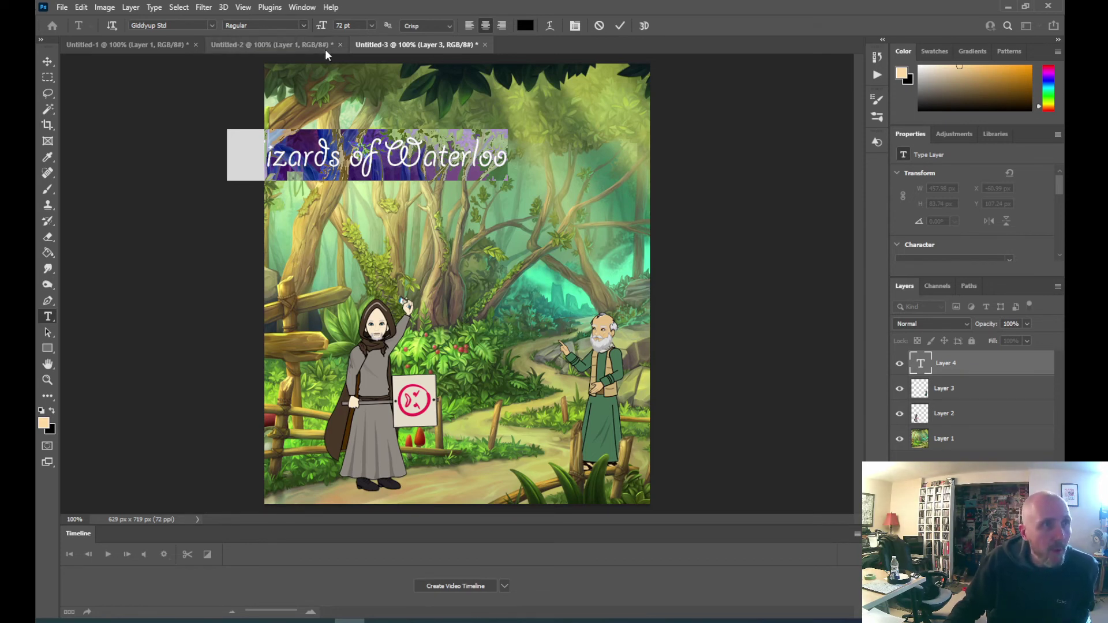
- Move the title fully into the image, up to the upper right area at about X 157 px, Y 54 px
{"action": "left_click", "coordinate": [48, 61]}
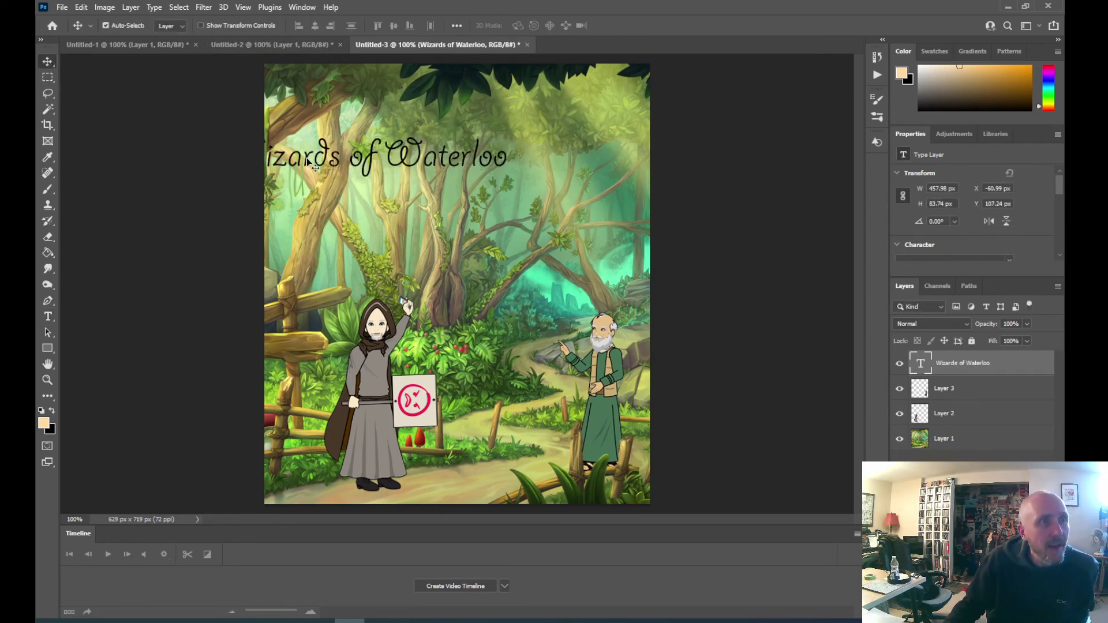
{"action": "left_click_drag", "start_coordinate": [312, 163], "coordinate": [403, 162]}
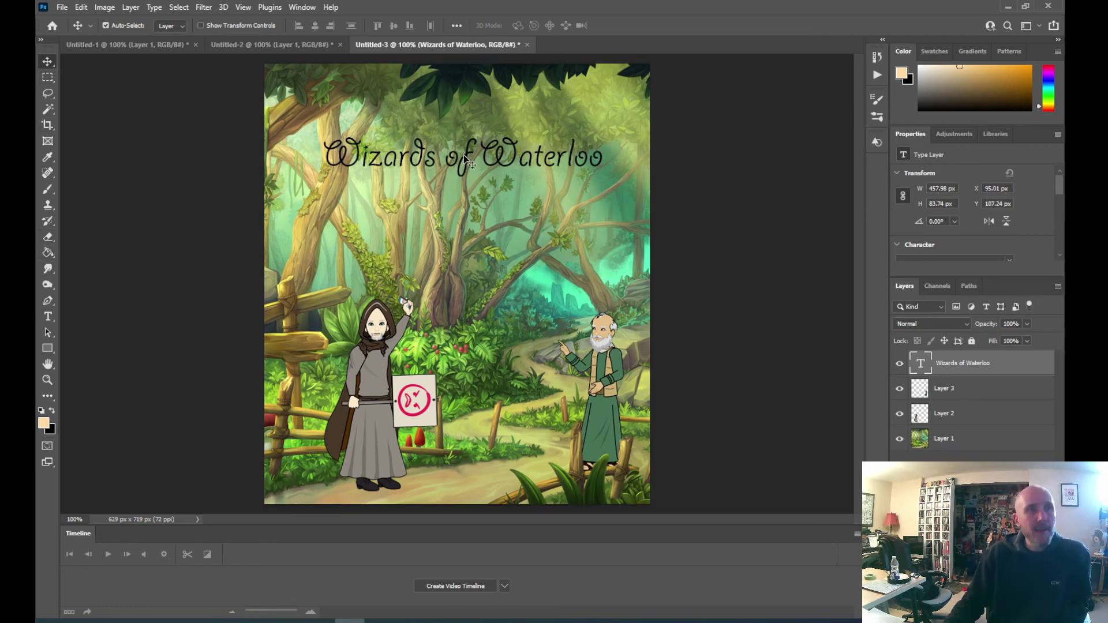
{"action": "left_click_drag", "start_coordinate": [465, 158], "coordinate": [505, 128]}
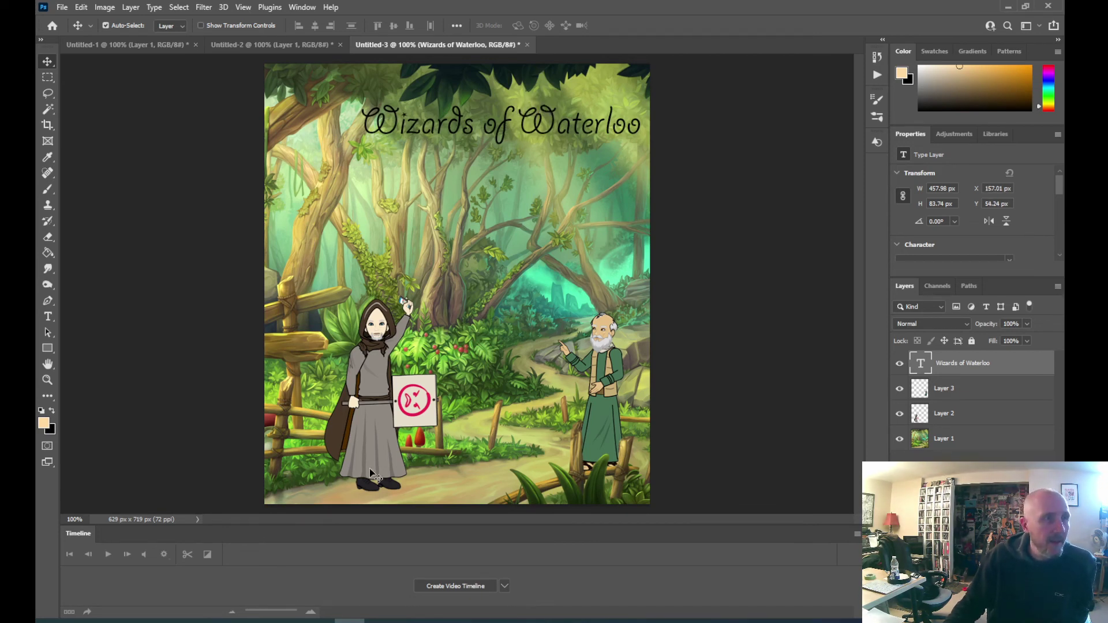
- Crop a narrow strip off the left side of the image, leaving it about 587 px wide
{"action": "left_click", "coordinate": [47, 126]}
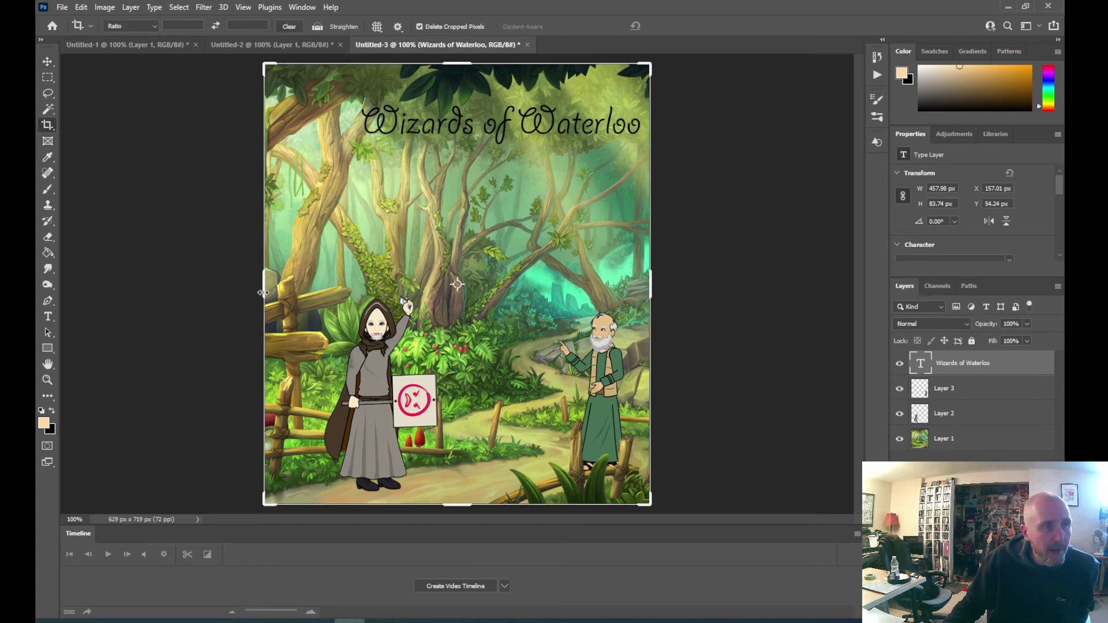
{"action": "left_click_drag", "start_coordinate": [262, 293], "coordinate": [276, 289]}
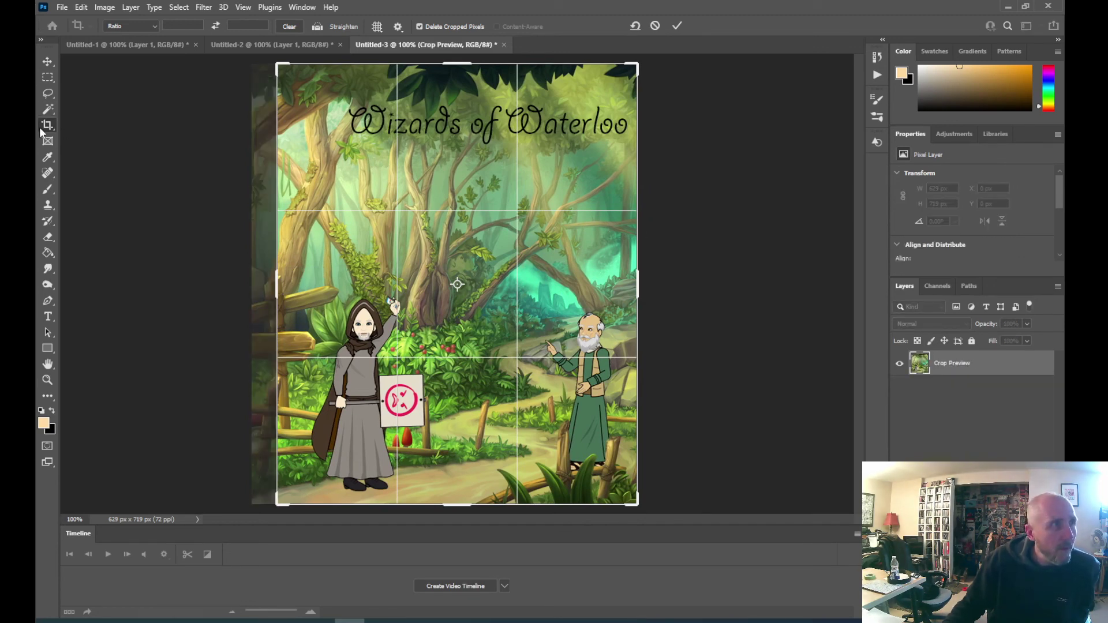
{"action": "left_click", "coordinate": [47, 61]}
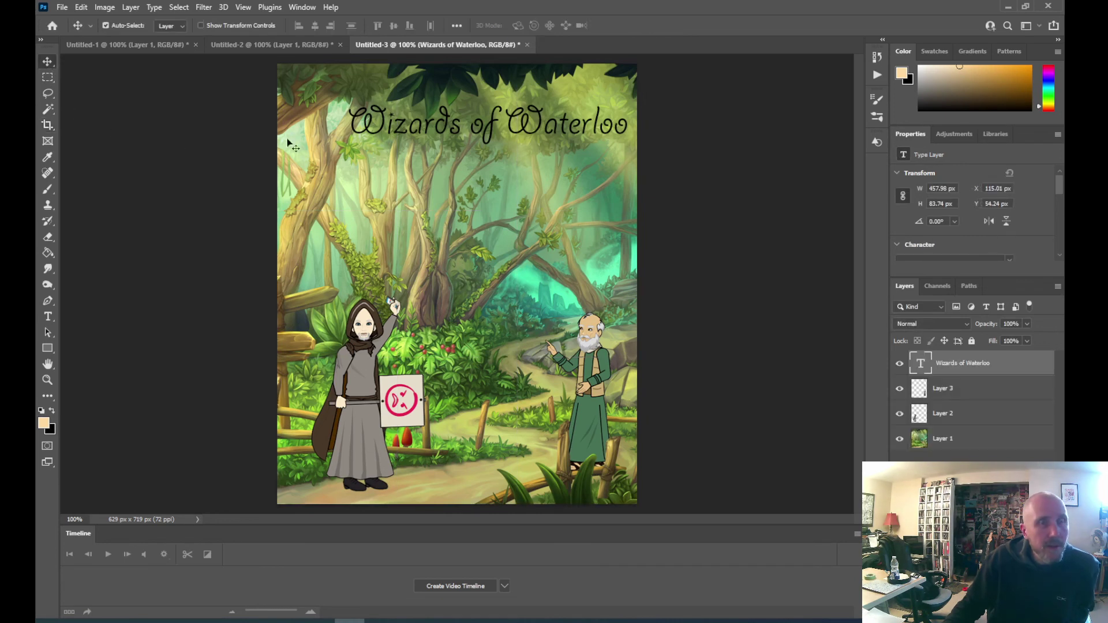
- Recolour the whole title text to the red a73812 sampled from the red plants beside the hooded figure's sign
{"action": "left_click", "coordinate": [49, 319]}
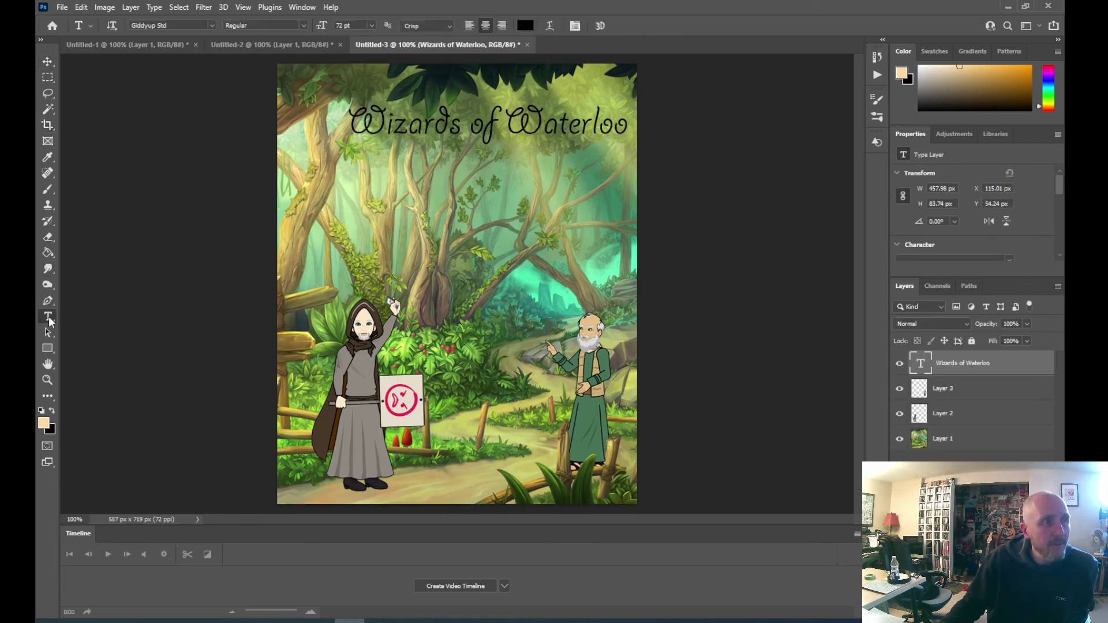
{"action": "left_click_drag", "start_coordinate": [626, 122], "coordinate": [348, 122]}
{"action": "left_click", "coordinate": [525, 25]}
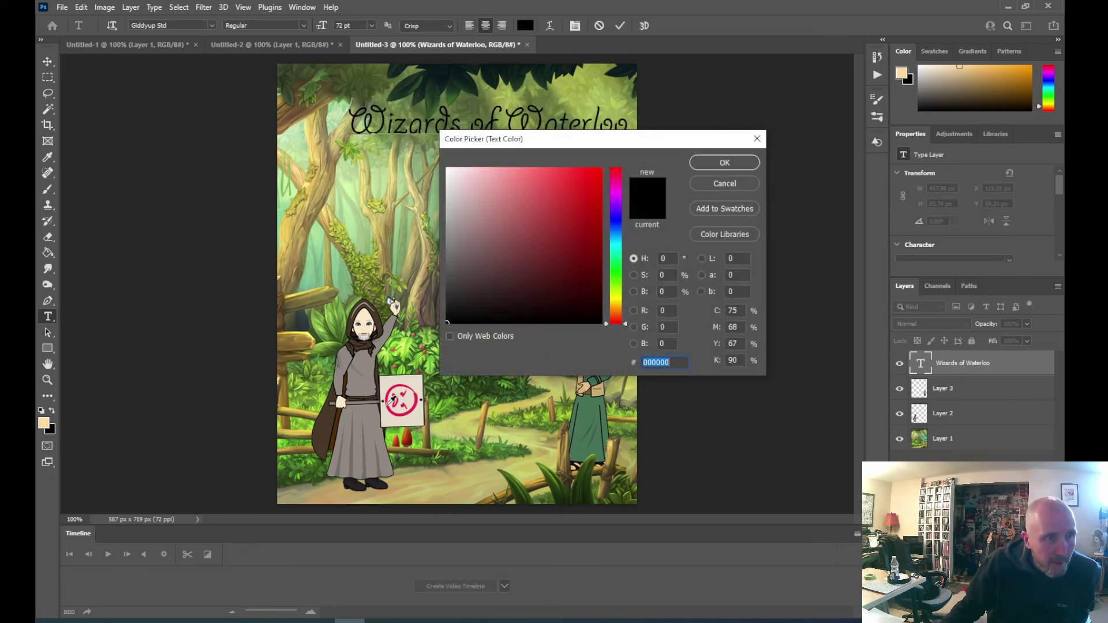
{"action": "left_click", "coordinate": [406, 438]}
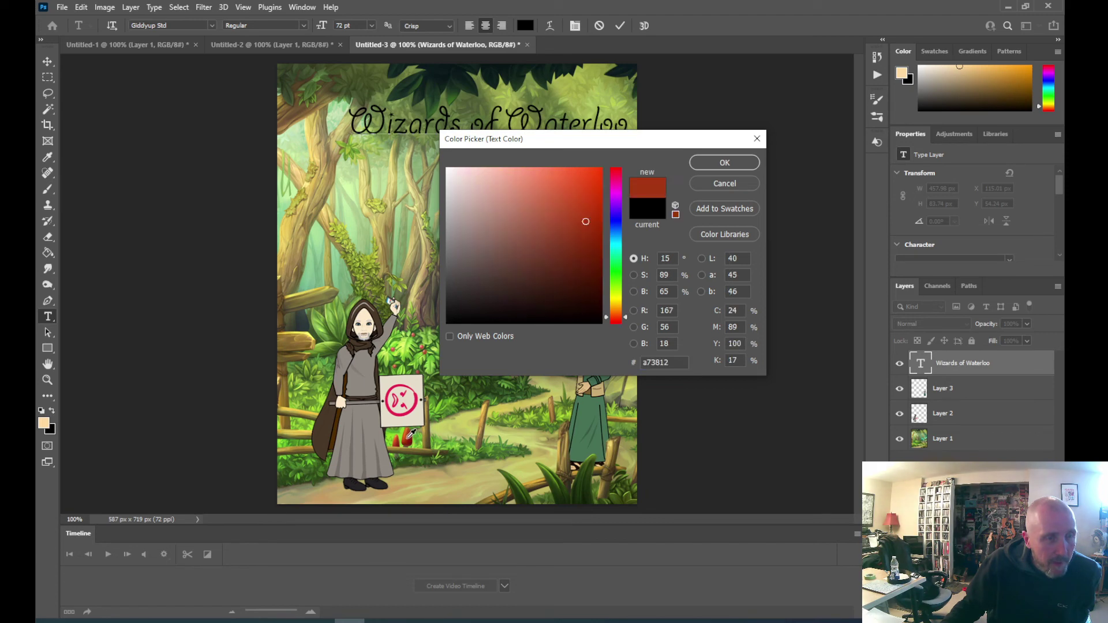
{"action": "left_click", "coordinate": [725, 162]}
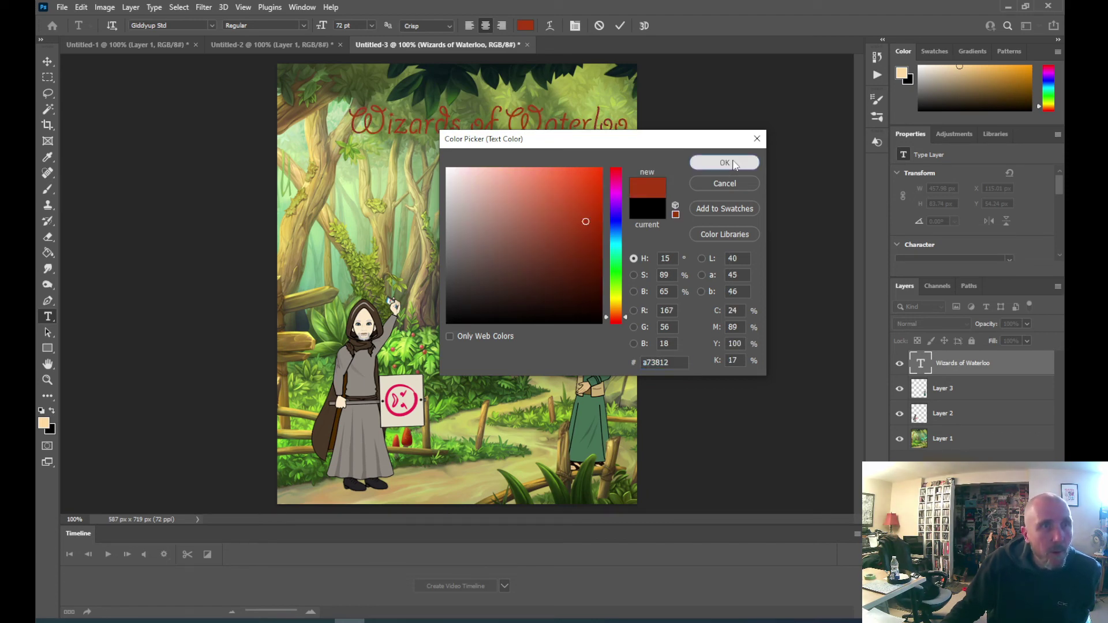
{"action": "left_click", "coordinate": [973, 497]}
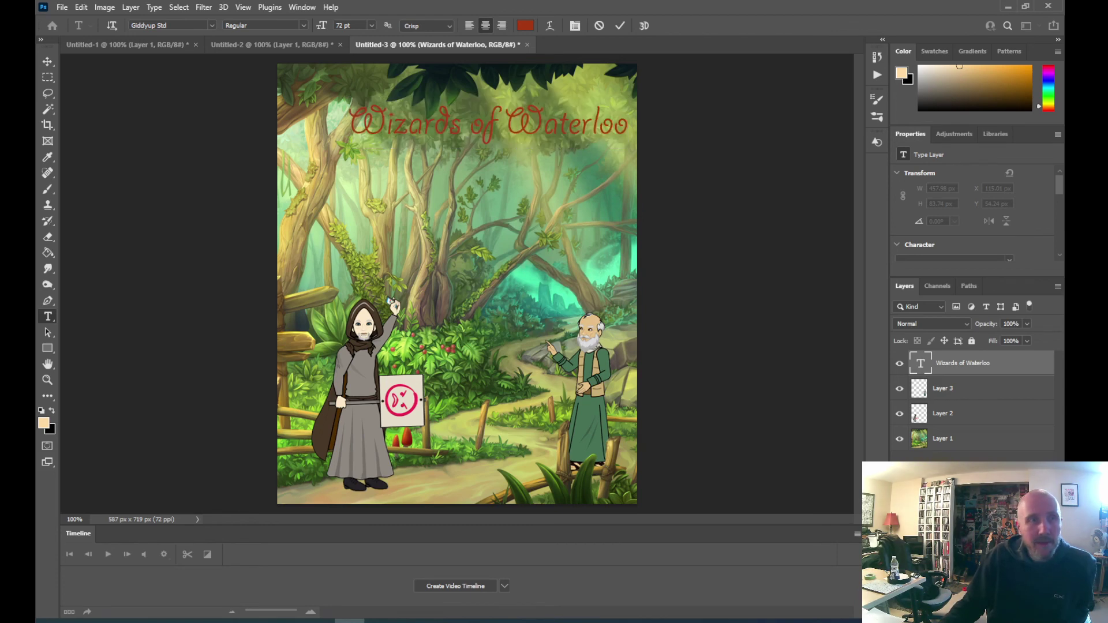
- Duplicate the "Wizards of Waterloo" title layer within the same document and hide the original title layer
{"action": "right_click", "coordinate": [981, 365]}
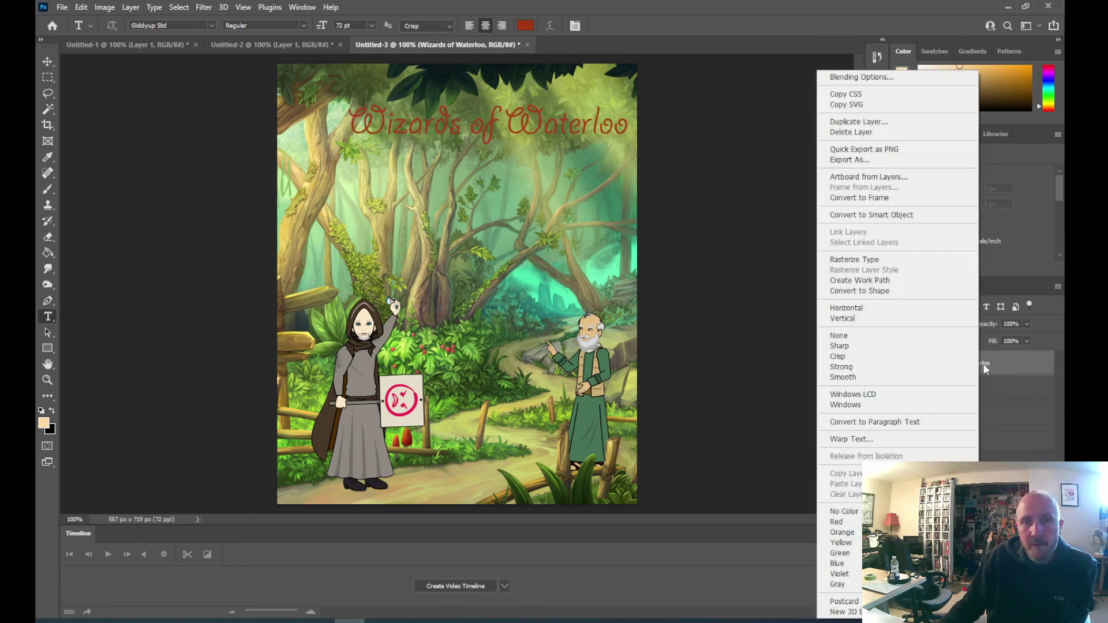
{"action": "left_click", "coordinate": [865, 121]}
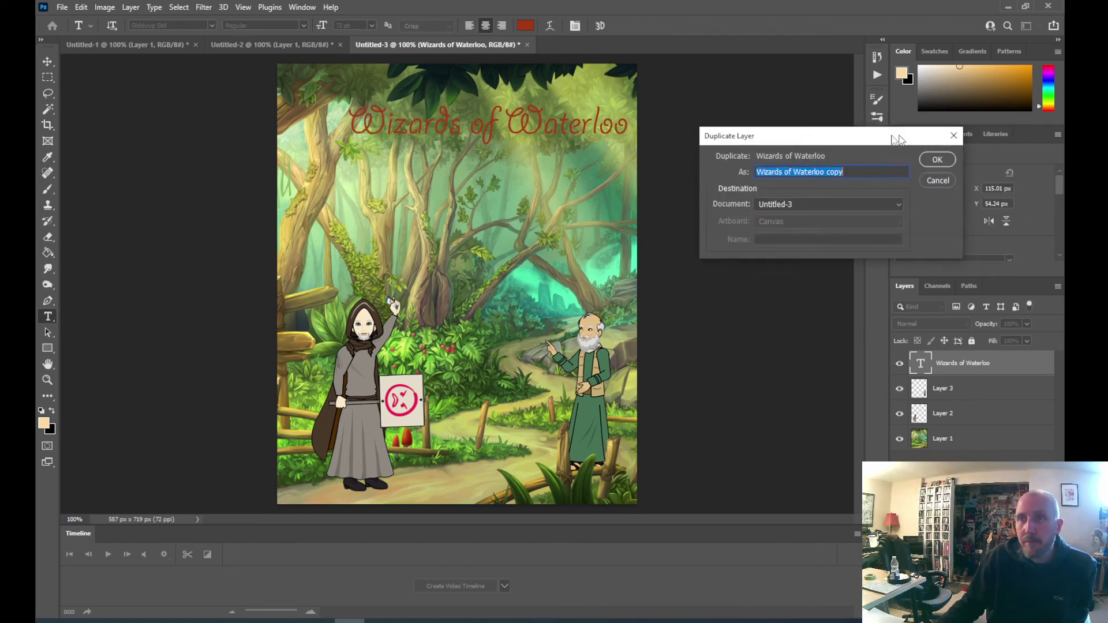
{"action": "left_click", "coordinate": [853, 163]}
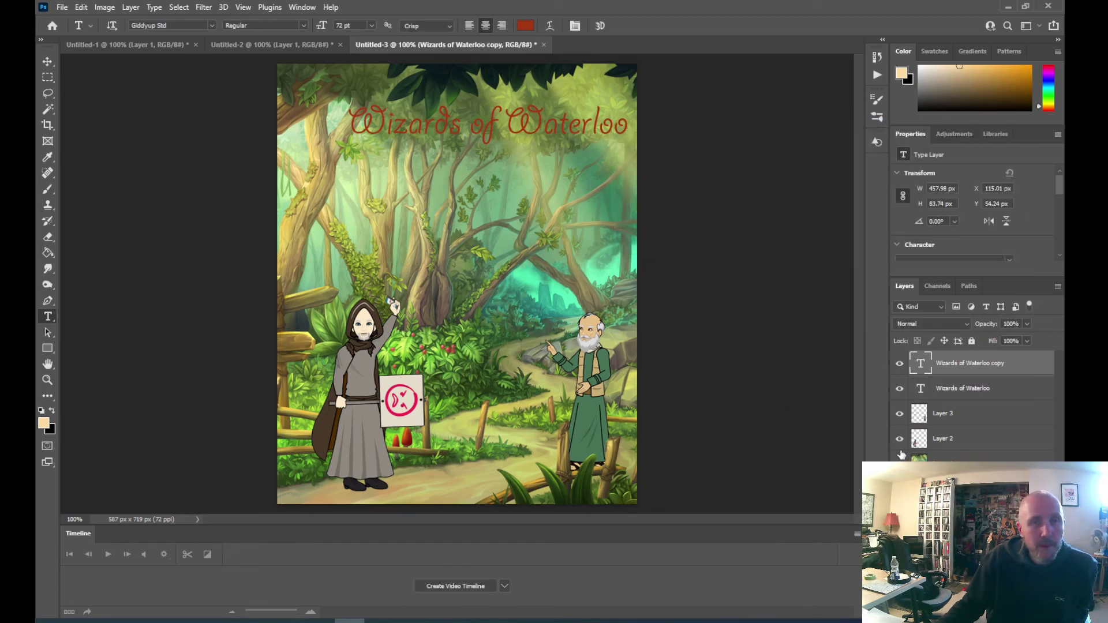
{"action": "left_click", "coordinate": [899, 390]}
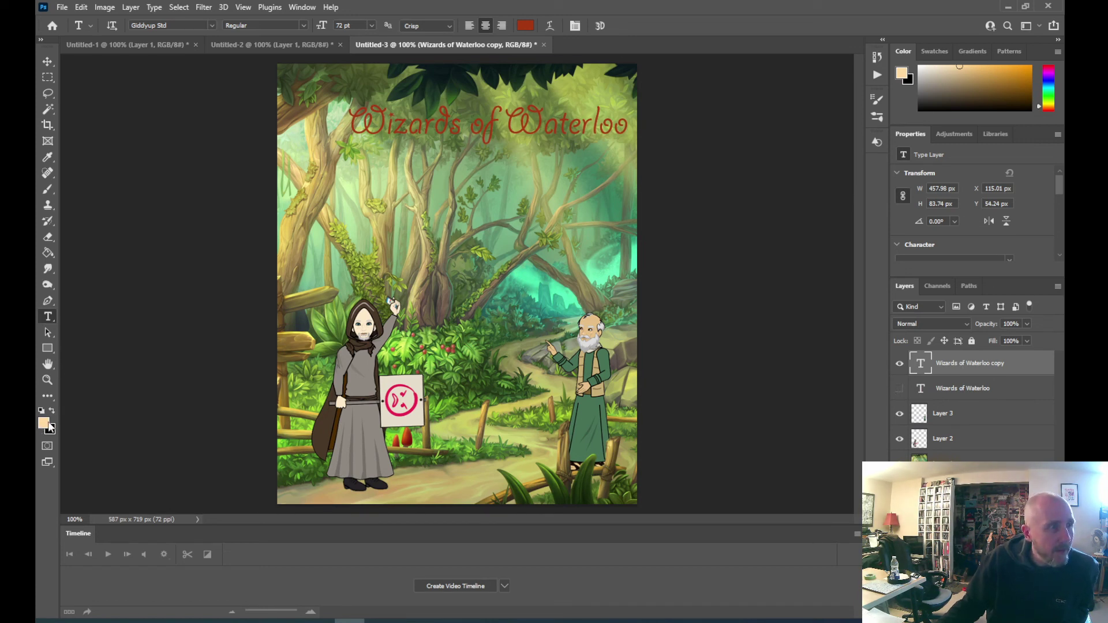
- Recolour the whole text of the title copy to the dark brown 493828 sampled from the hooded figure's cloak
{"action": "left_click", "coordinate": [515, 127]}
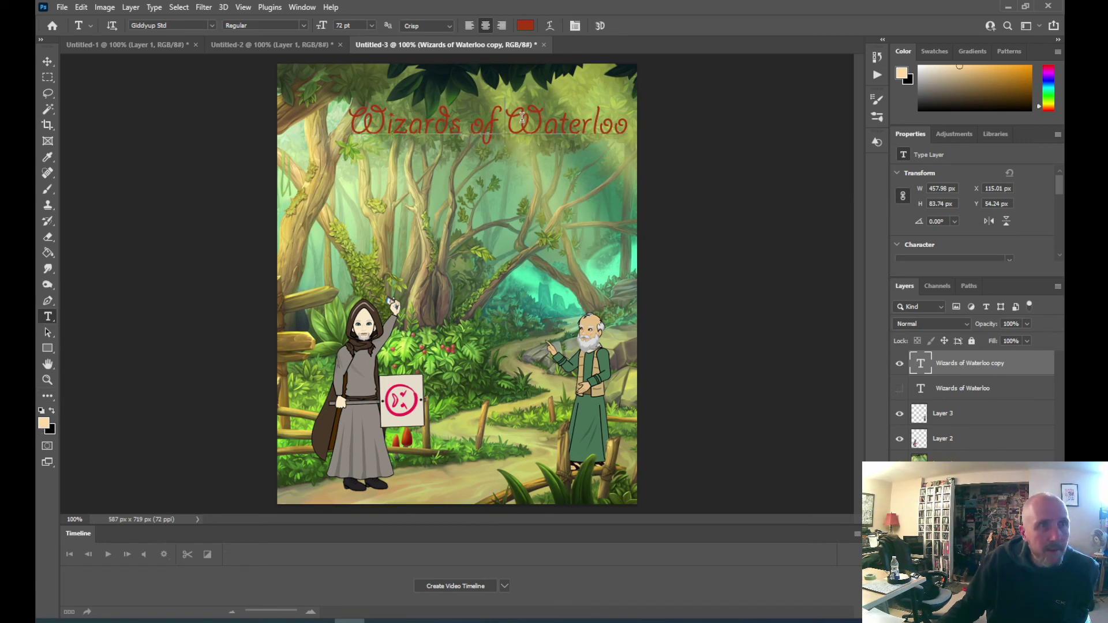
{"action": "left_click_drag", "start_coordinate": [625, 125], "coordinate": [353, 122]}
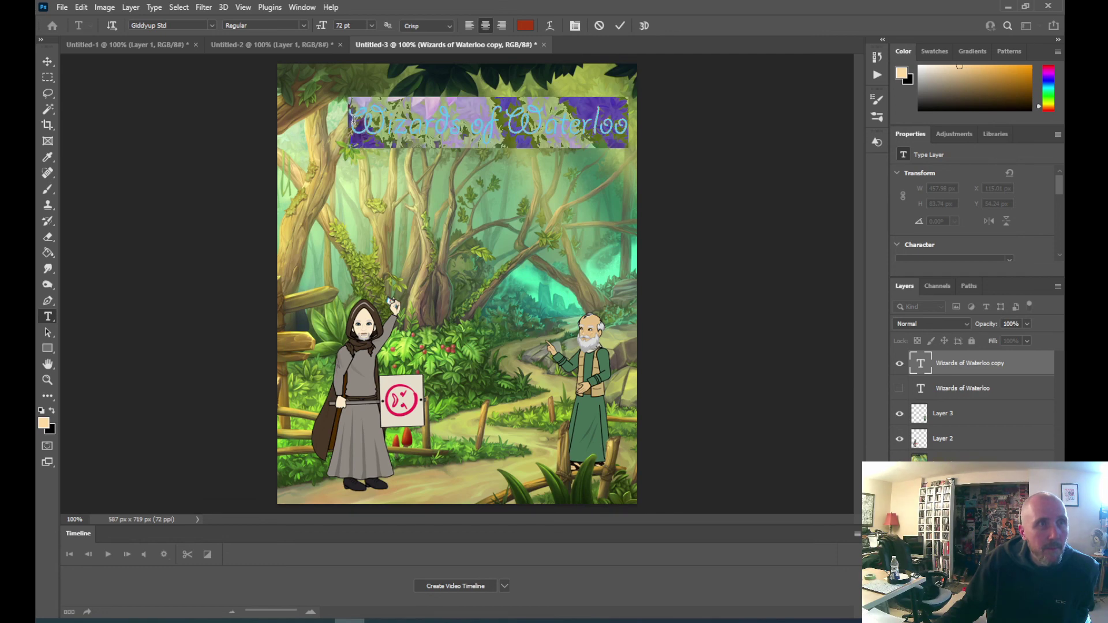
{"action": "left_click", "coordinate": [524, 25]}
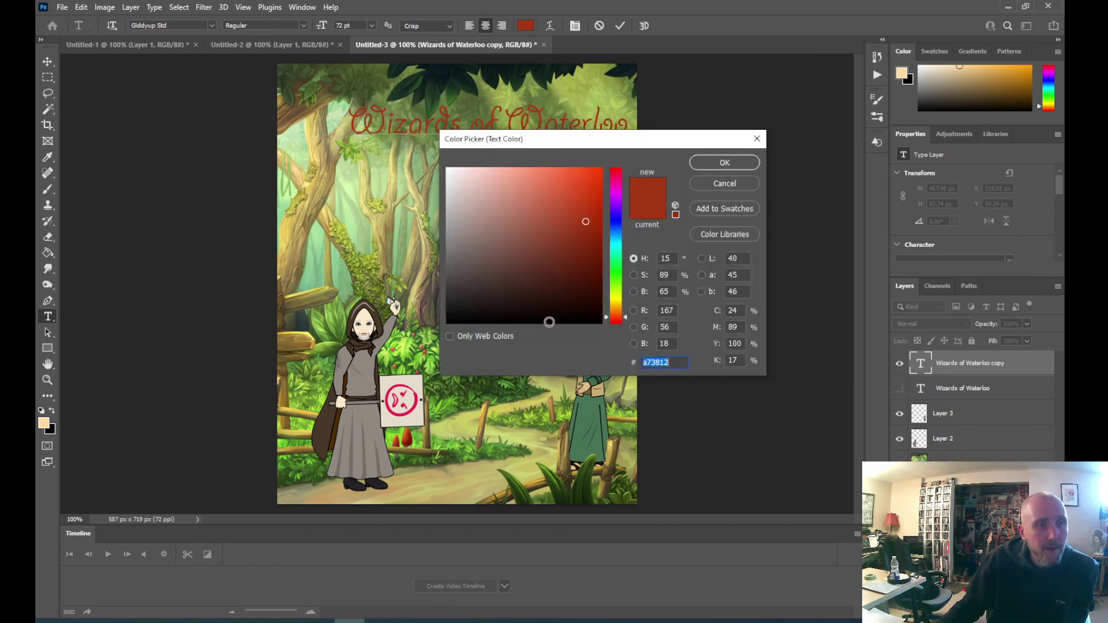
{"action": "left_click", "coordinate": [326, 421]}
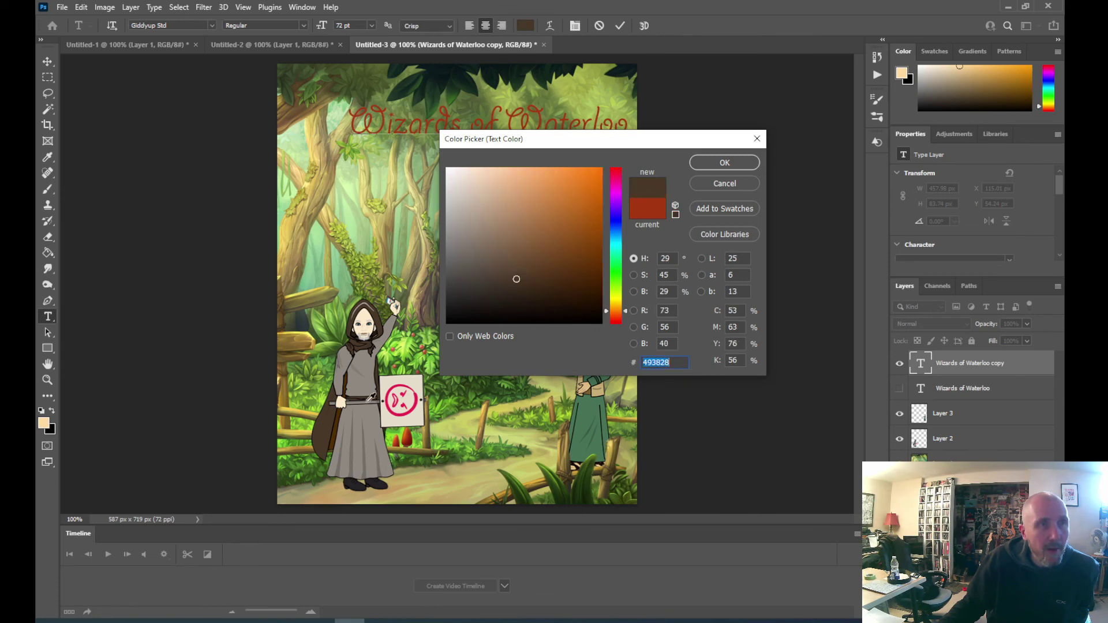
{"action": "left_click", "coordinate": [726, 163]}
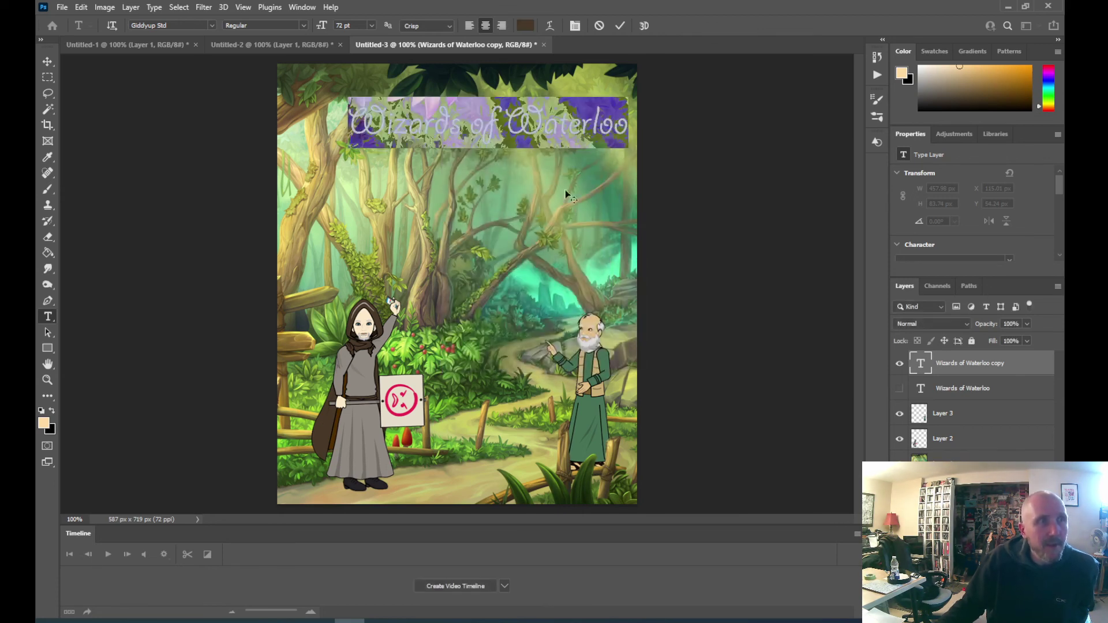
- Show the red original title again and offset the brown copy a few pixels from it as a shadow, then deselect the layers
{"action": "left_click", "coordinate": [48, 62]}
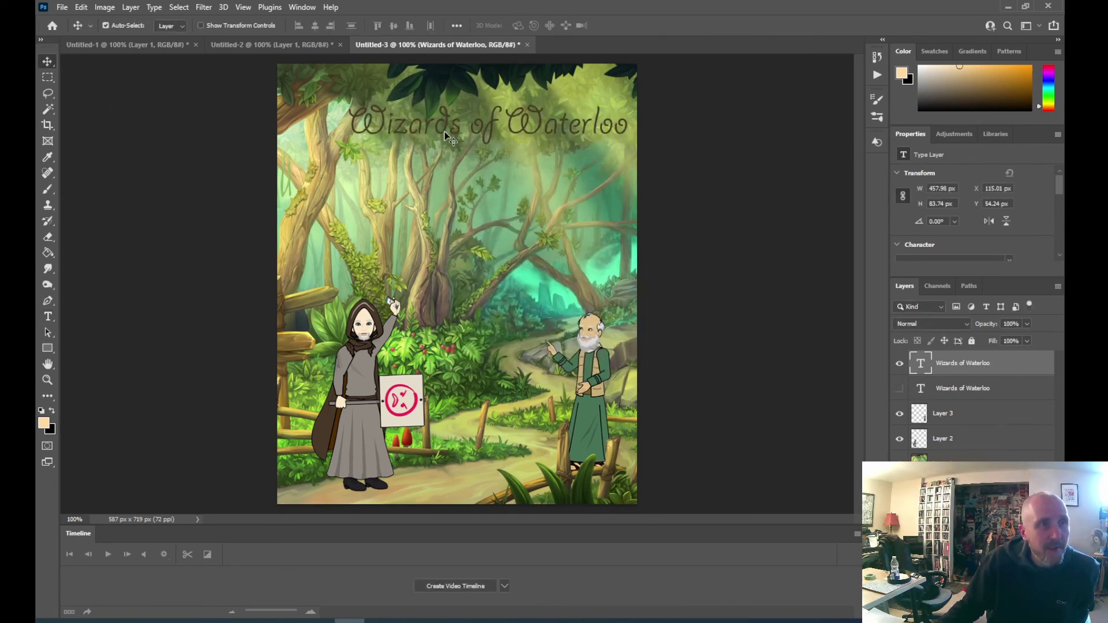
{"action": "left_click_drag", "start_coordinate": [441, 133], "coordinate": [444, 133]}
{"action": "left_click", "coordinate": [900, 389]}
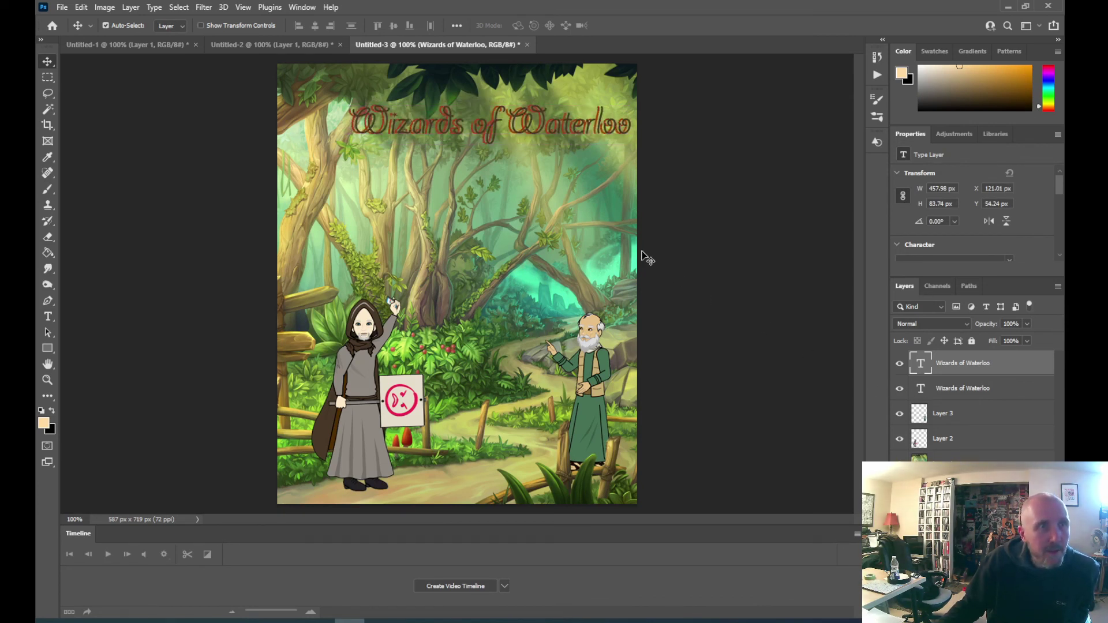
{"action": "left_click_drag", "start_coordinate": [539, 127], "coordinate": [537, 129]}
{"action": "left_click", "coordinate": [730, 249]}
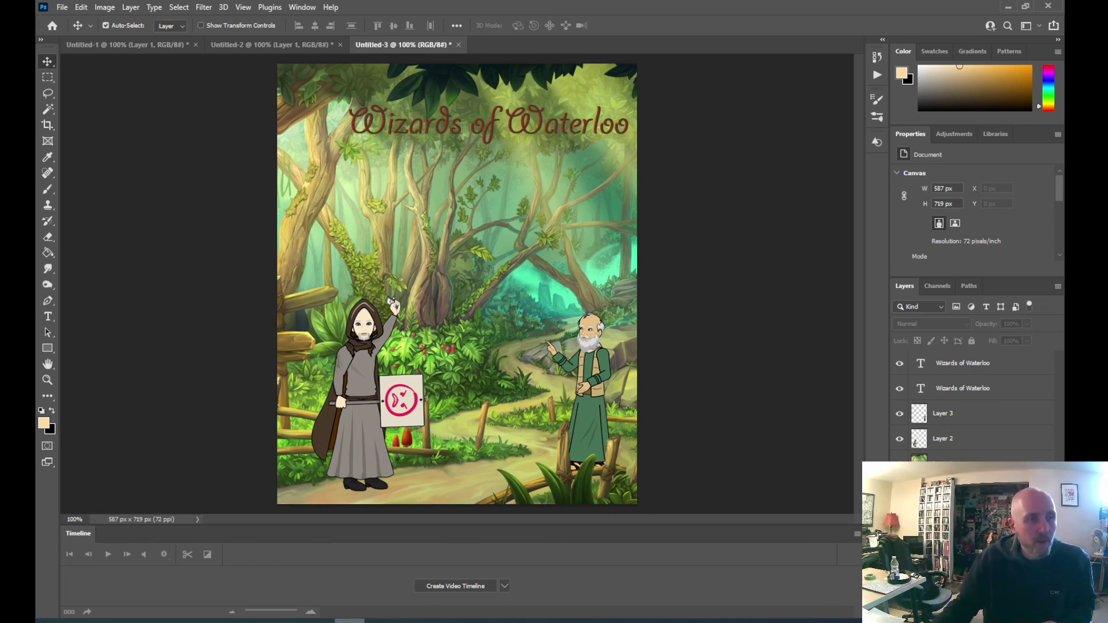
- Search Google Images in the browser for "comic code authority" and return to Photoshop
{"action": "left_click", "coordinate": [320, 621]}
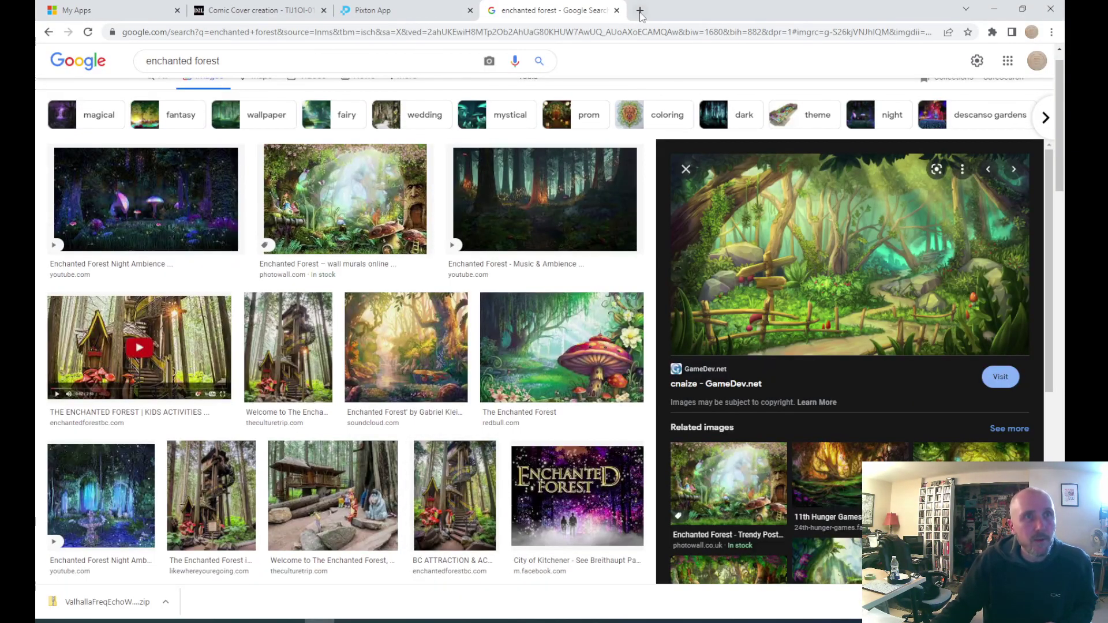
{"action": "left_click", "coordinate": [118, 61]}
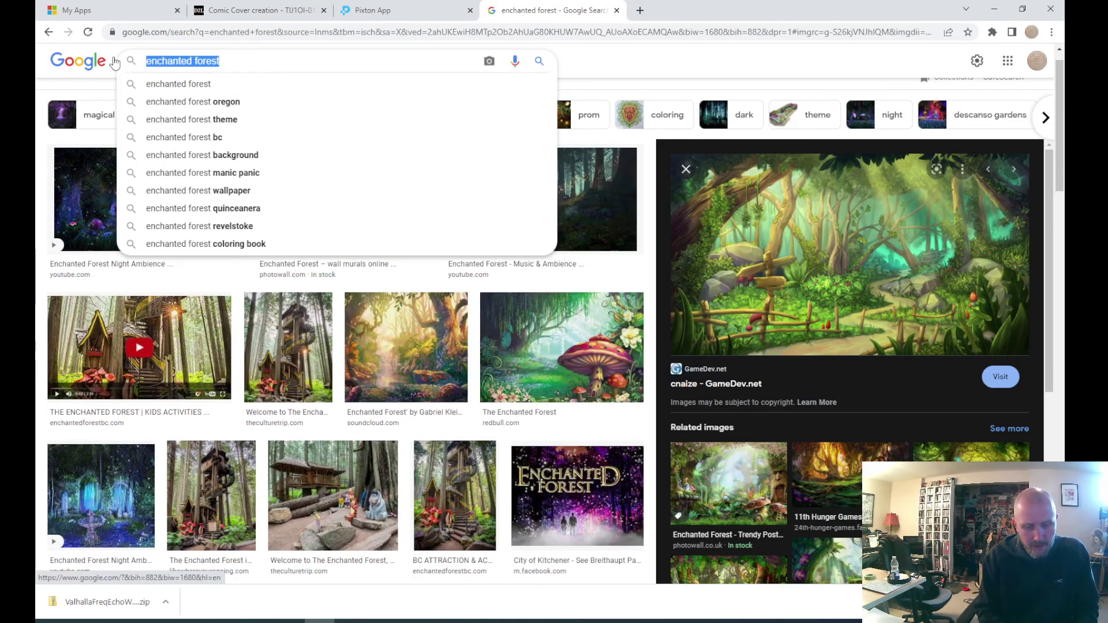
{"action": "type", "text": "comic cod"}
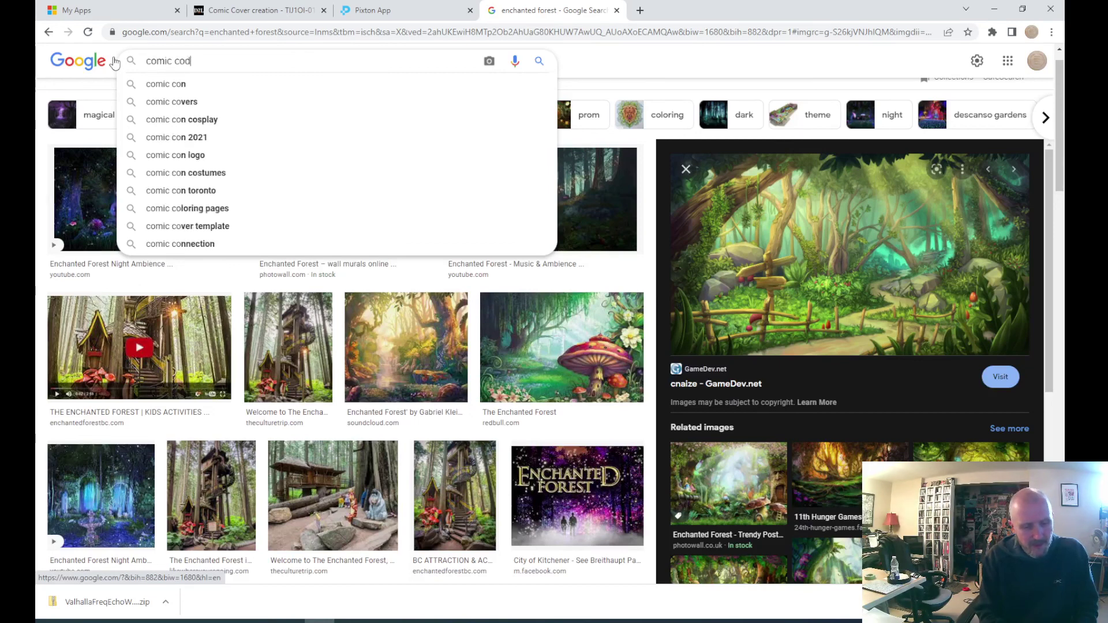
{"action": "type", "text": "e"}
{"action": "key", "text": "Down"}
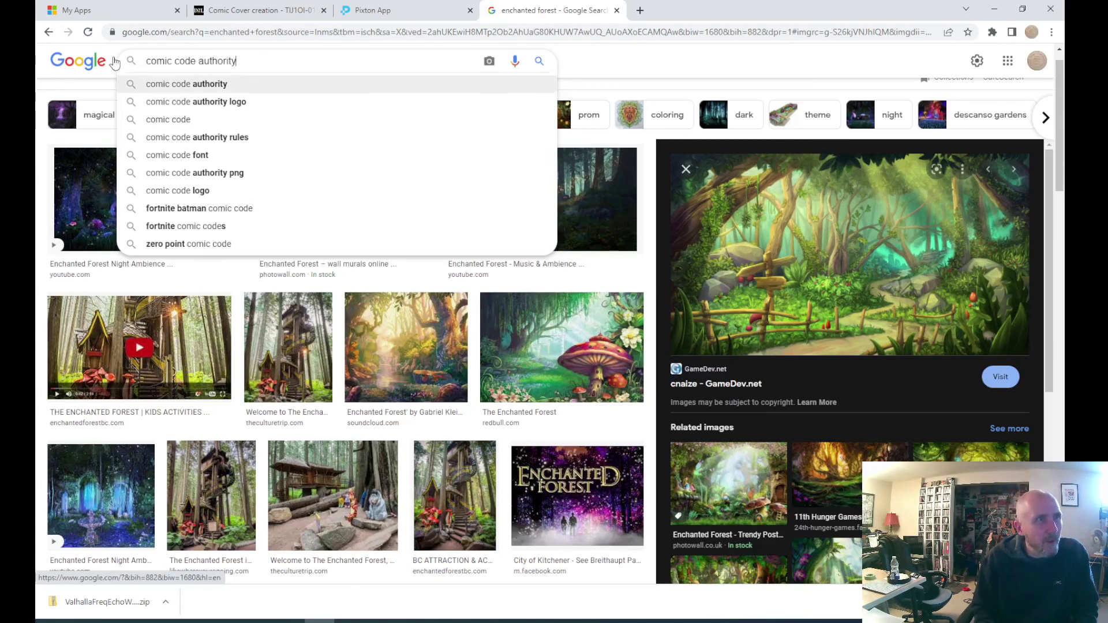
{"action": "key", "text": "Return"}
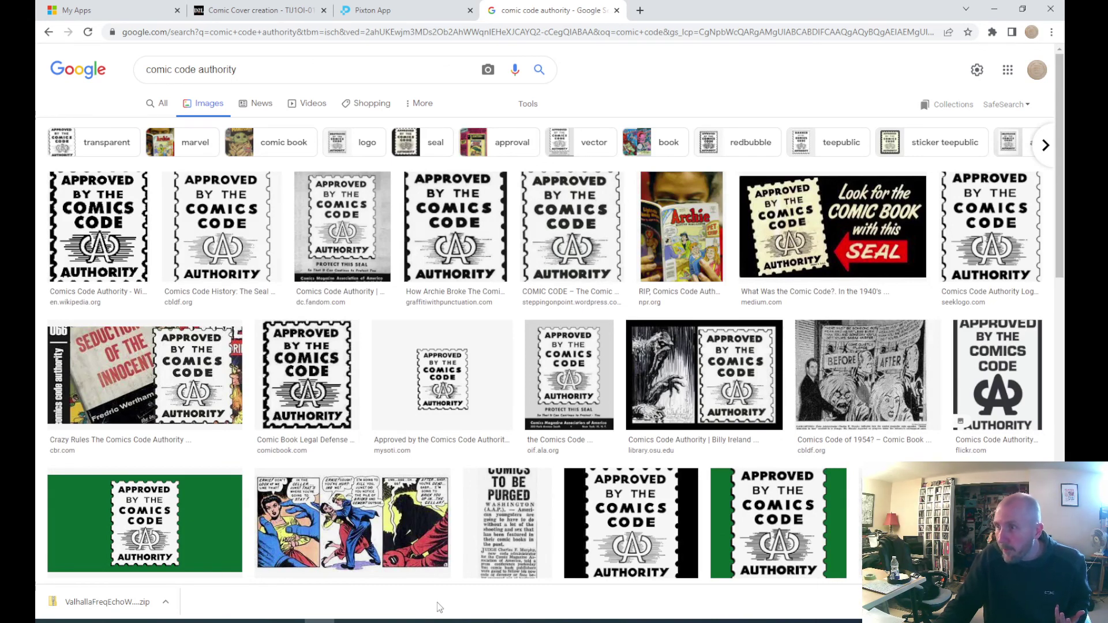
{"action": "left_click", "coordinate": [350, 622]}
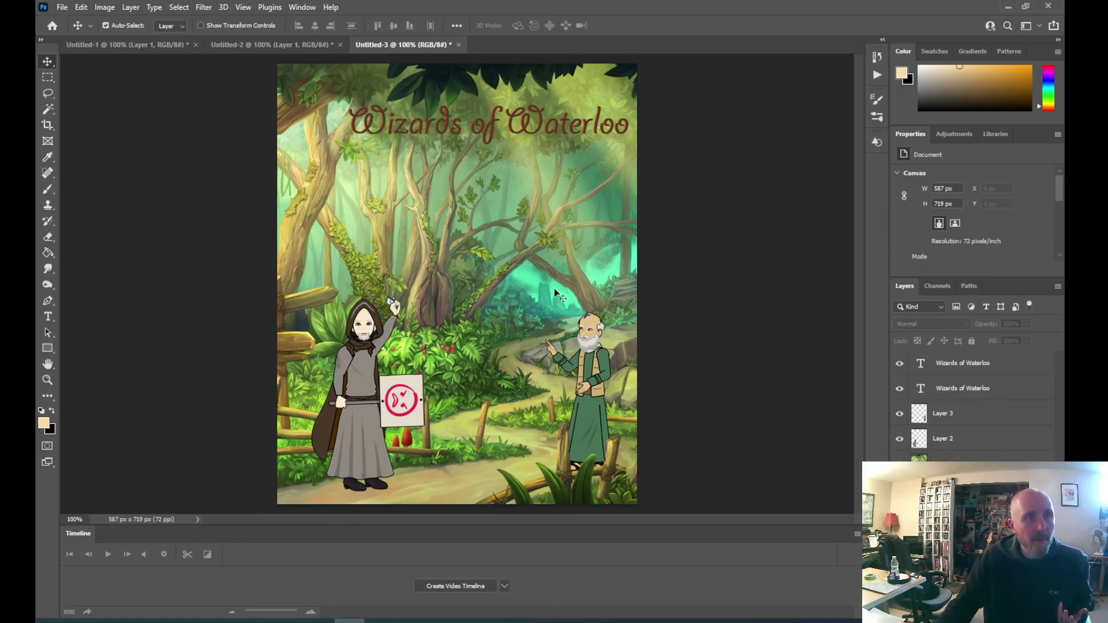